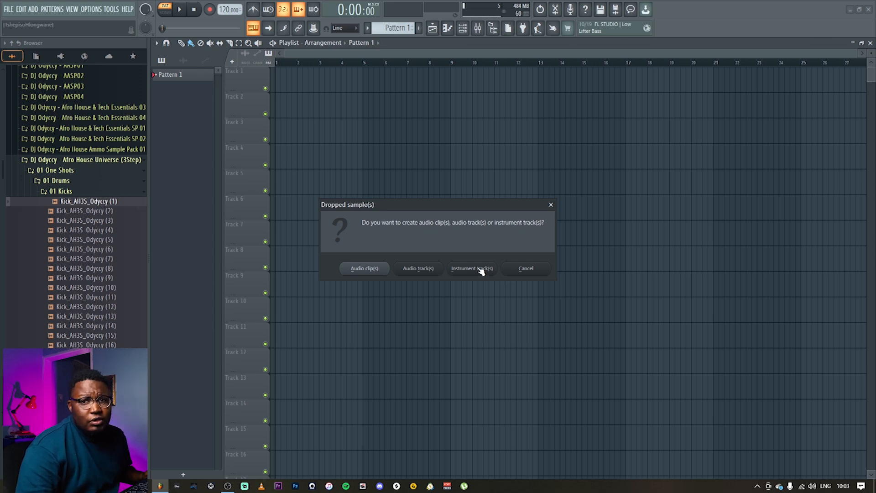
# Step: Create an instrument track from the dropped kick sample and repeat its pattern clip across bars 1 to 16
pyautogui.click(474, 268)
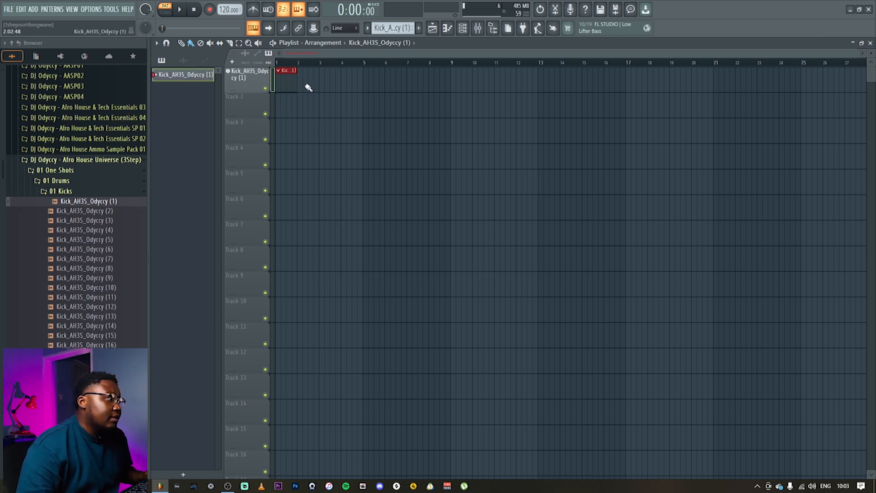
pyautogui.moveTo(302, 84)
pyautogui.mouseDown()
pyautogui.moveTo(603, 84)
pyautogui.moveTo(562, 104)
pyautogui.moveTo(525, 100)
pyautogui.mouseUp()
# Step: Fill the kick pattern with a hit on every fourth step and play the arrangement in song mode
pyautogui.press('F6')
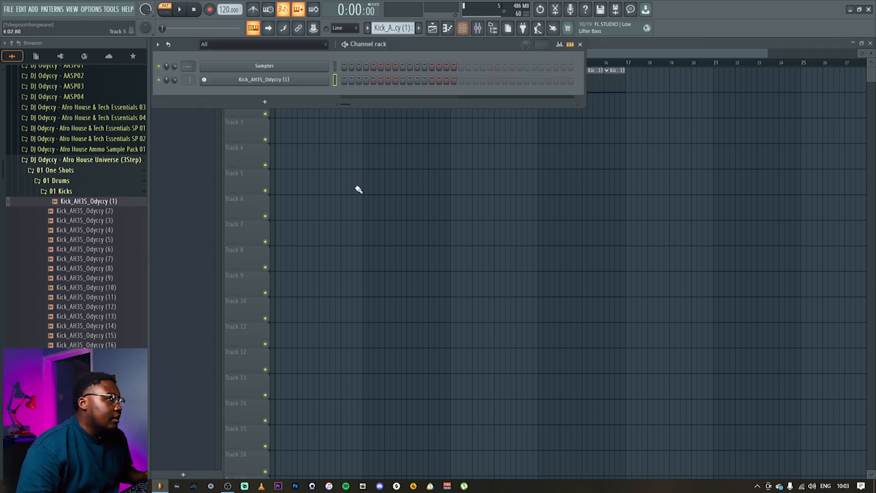
pyautogui.rightClick(295, 79)
pyautogui.click(431, 116)
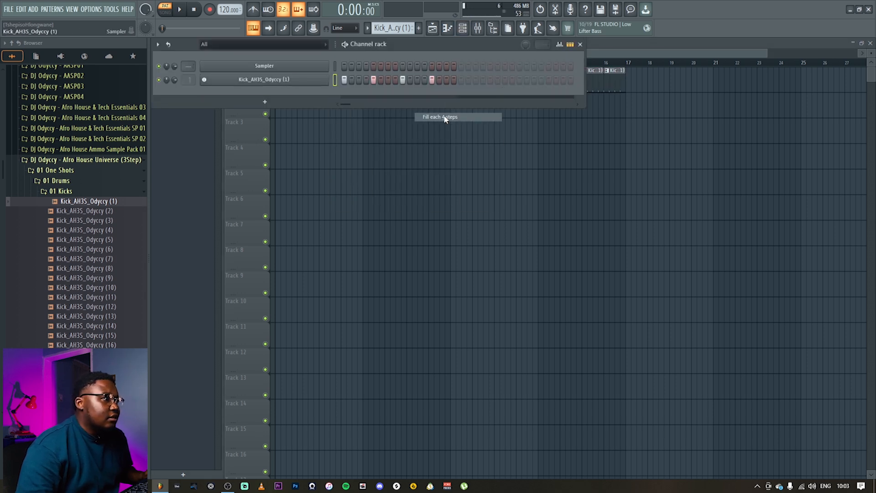
pyautogui.press('F6')
pyautogui.press('l')
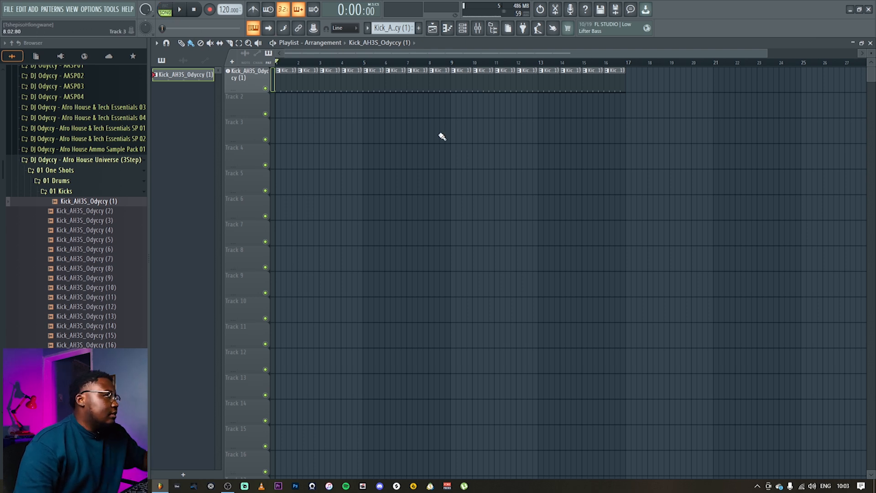
pyautogui.press('space')
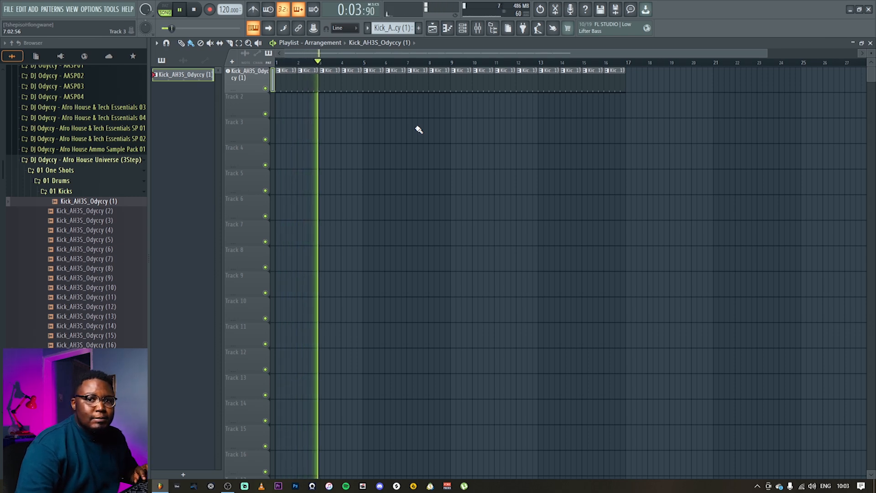
pyautogui.press('space')
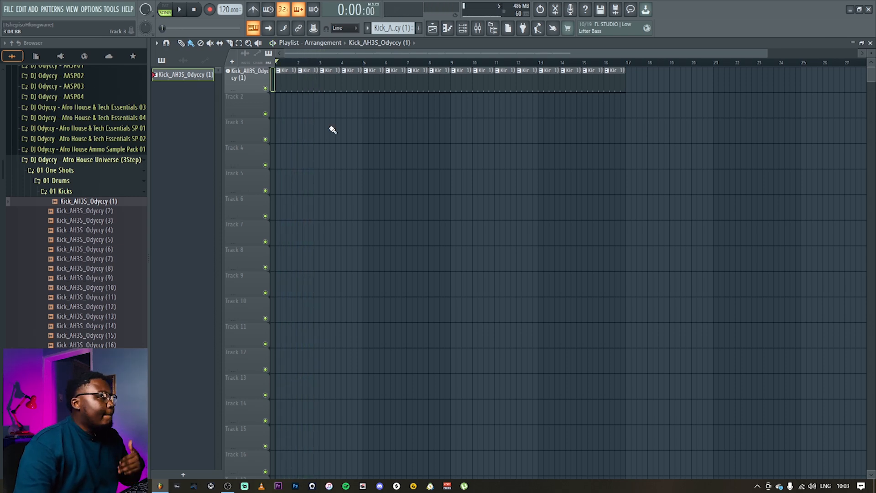
# Step: Add Rim_AH3S_Odyccy (7) from the Rimshots folder as an instrument track and repeat its clip across bars 1 to 16
pyautogui.click(63, 192)
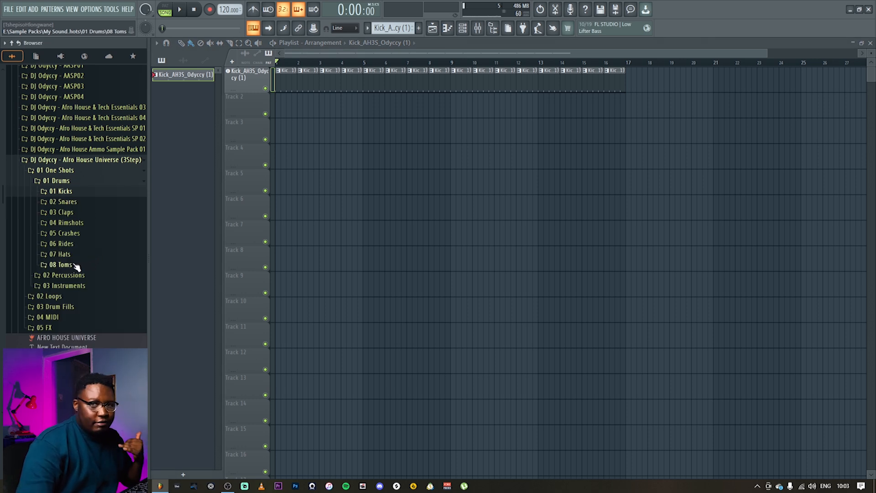
pyautogui.click(73, 222)
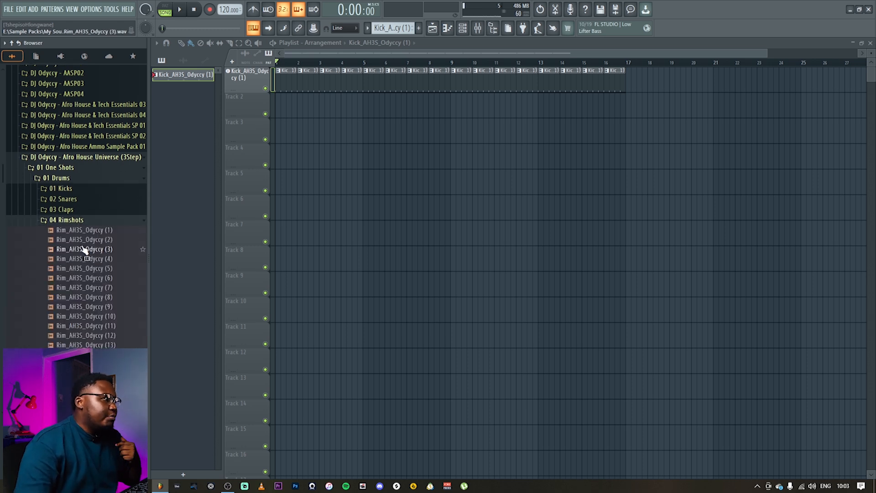
pyautogui.click(101, 289)
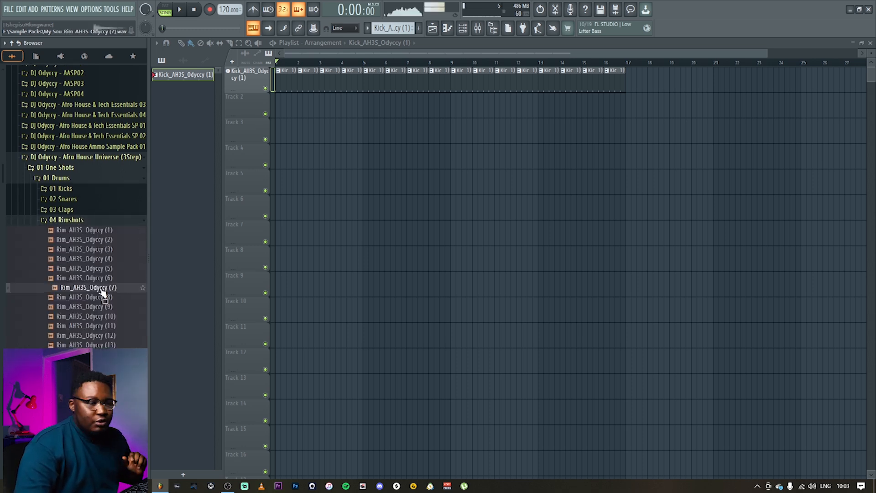
pyautogui.moveTo(98, 291); pyautogui.dragTo(252, 98)
pyautogui.click(478, 269)
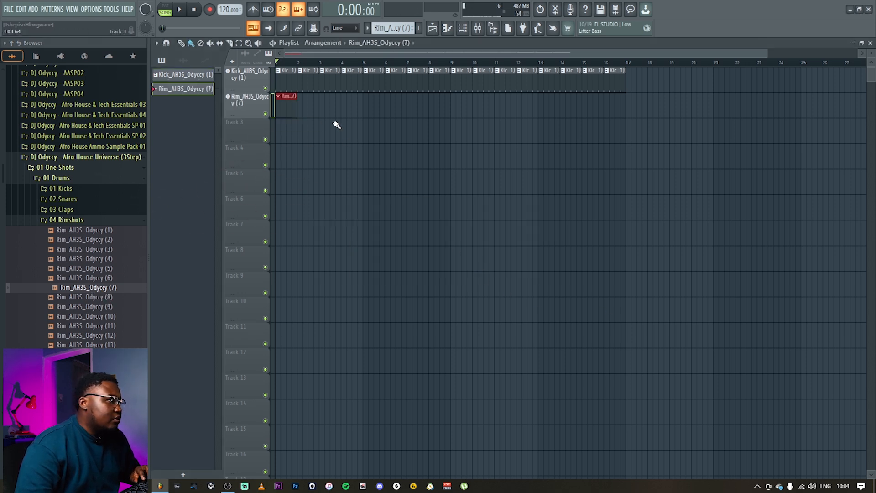
pyautogui.moveTo(304, 105)
pyautogui.mouseDown()
pyautogui.moveTo(360, 115)
pyautogui.moveTo(605, 120)
pyautogui.mouseUp()
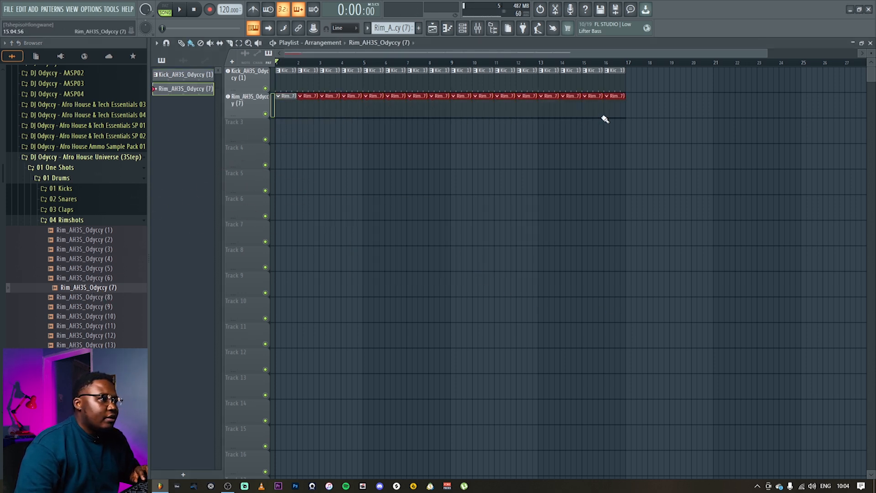
# Step: Place a hit on step 12 of the rimshot pattern and listen to it with the kick
pyautogui.doubleClick(285, 115)
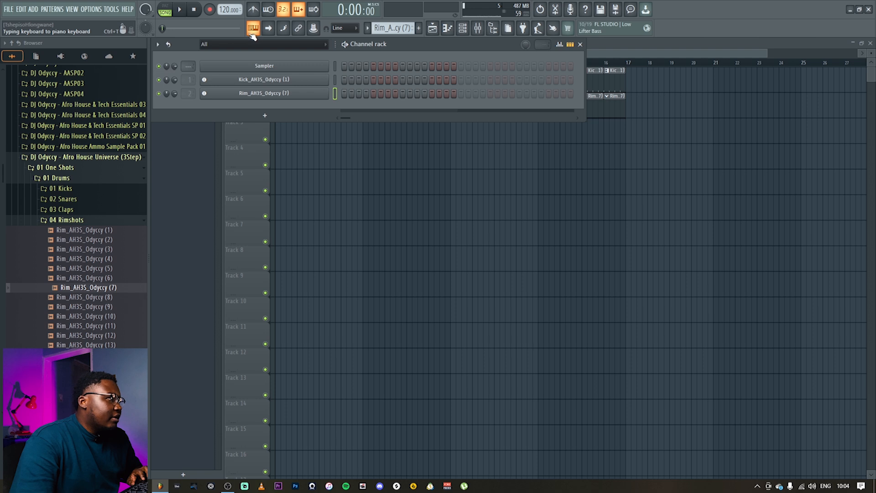
pyautogui.press('space')
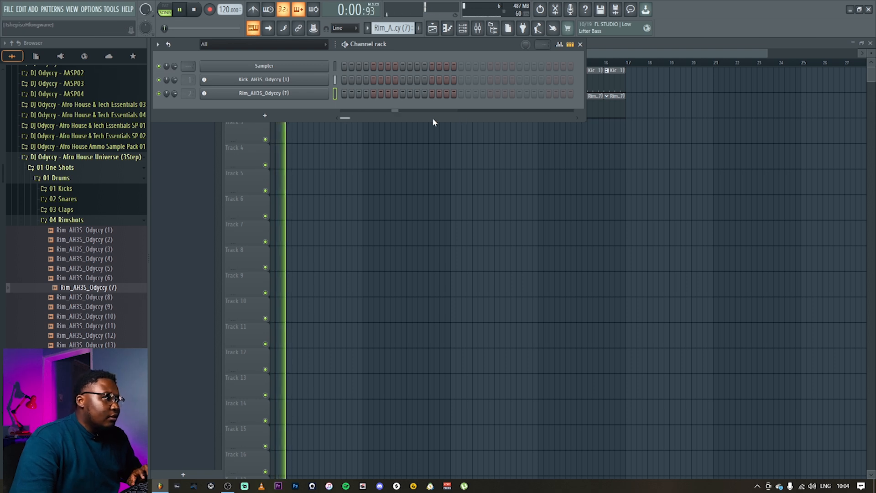
pyautogui.press('space')
pyautogui.click(424, 93)
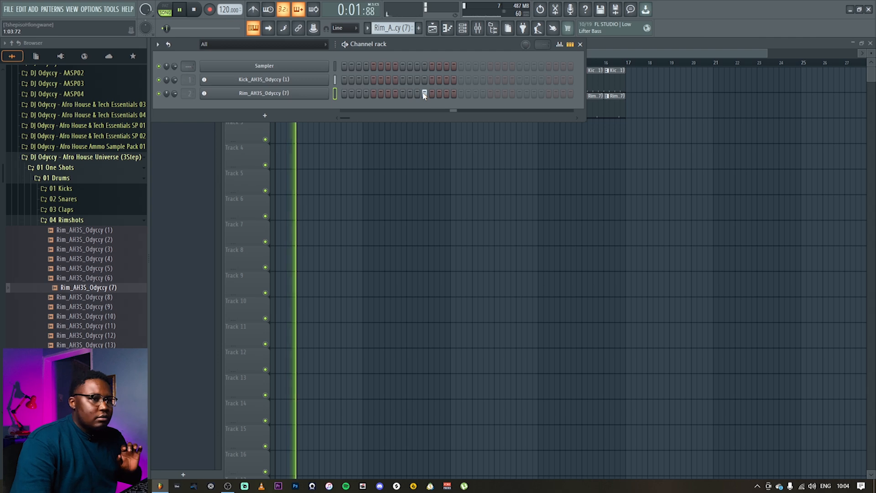
pyautogui.press('space')
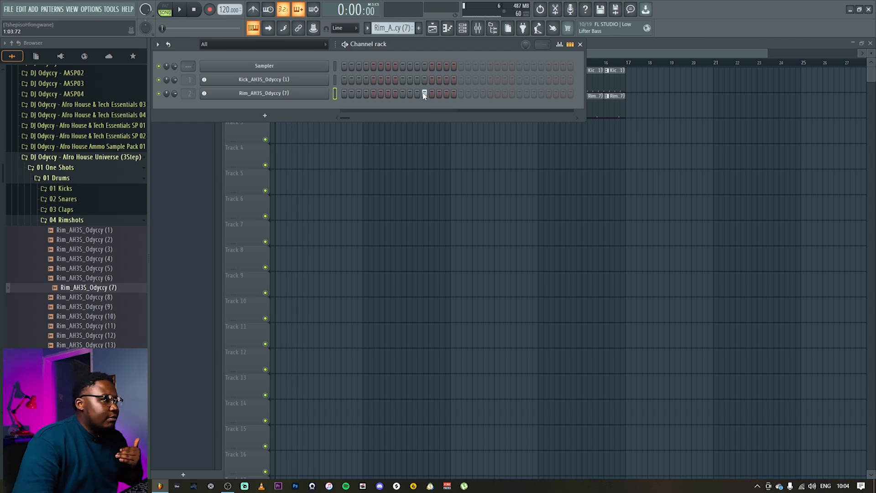
# Step: Play the arrangement with the mixer open to check the rimshot track, and close the extra windows
pyautogui.press('space')
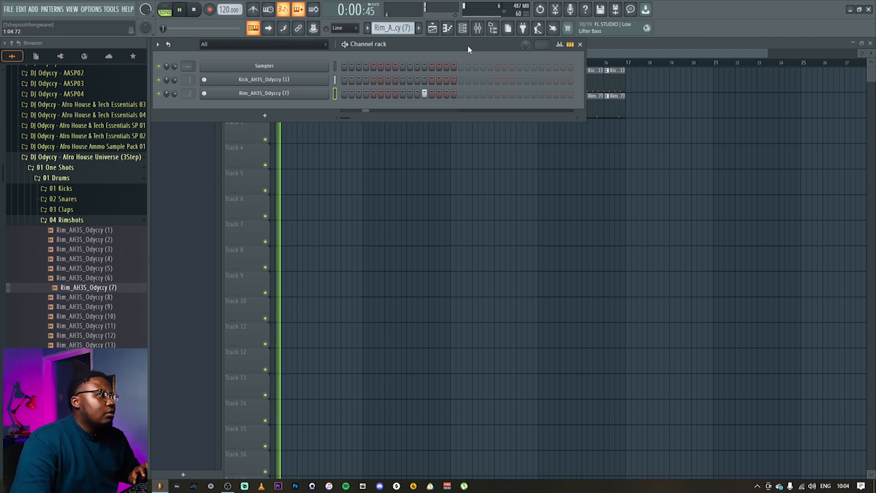
pyautogui.click(477, 27)
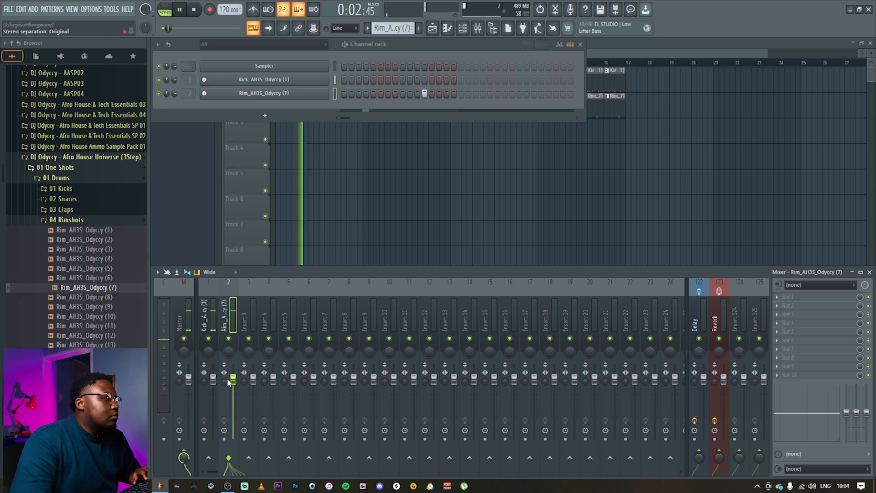
pyautogui.press('space')
pyautogui.press('F12')
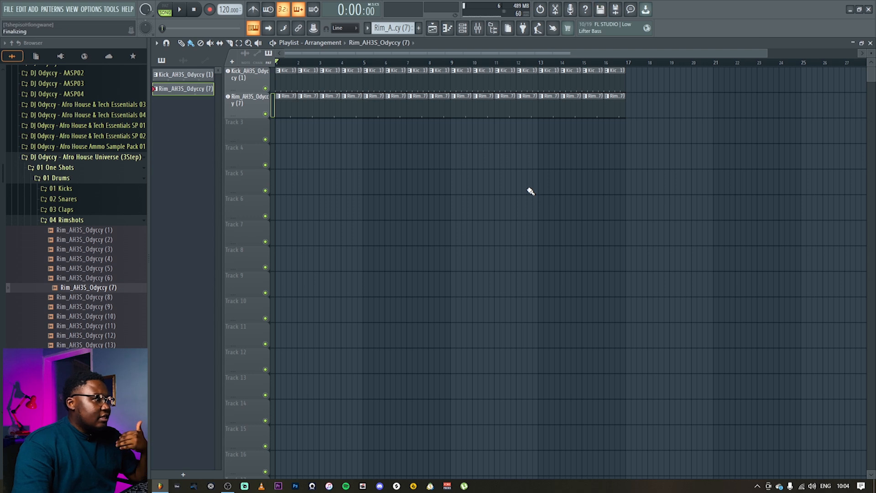
# Step: Collapse the One Shots folders and browse the 04 MIDI folder of the Afro House Universe (3Step) pack
pyautogui.click(71, 221)
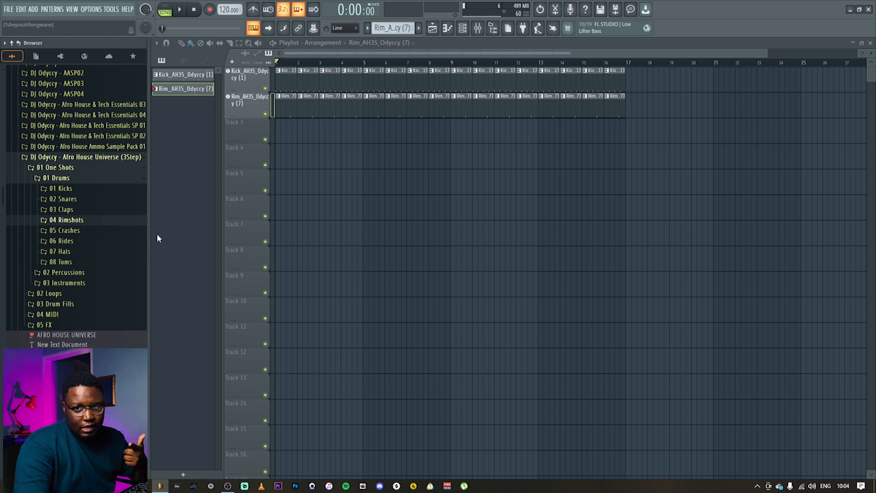
pyautogui.click(56, 178)
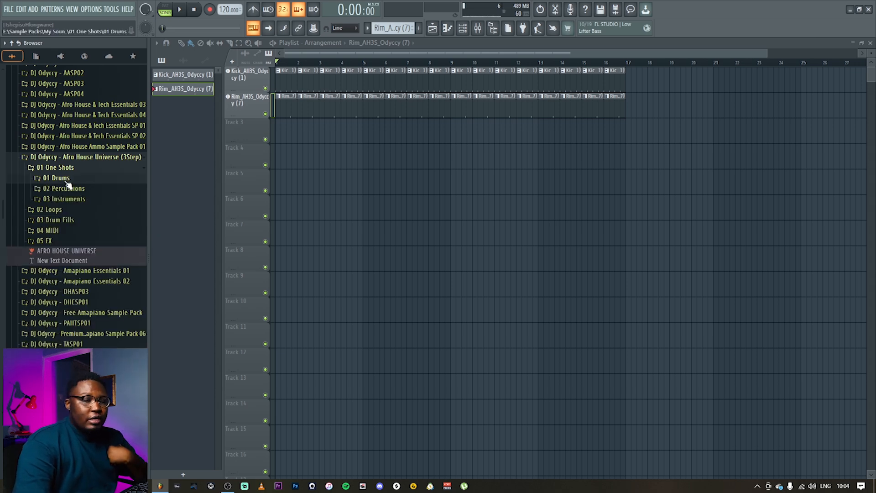
pyautogui.click(50, 168)
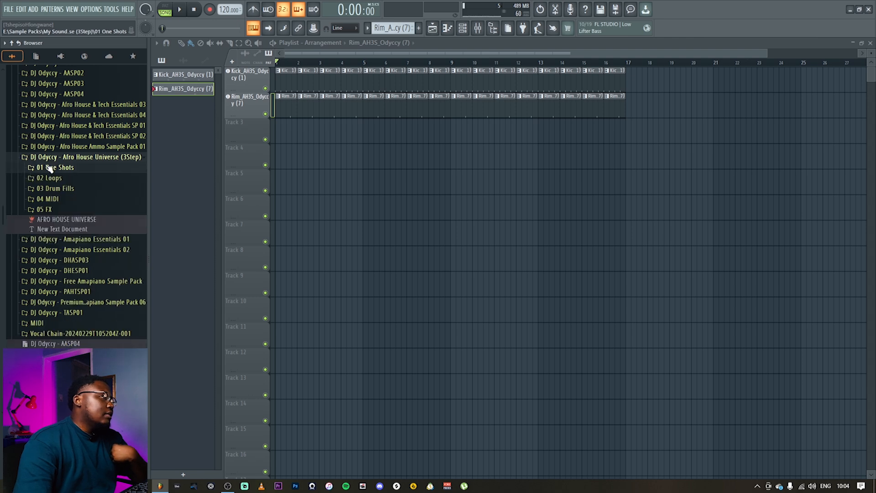
pyautogui.click(64, 200)
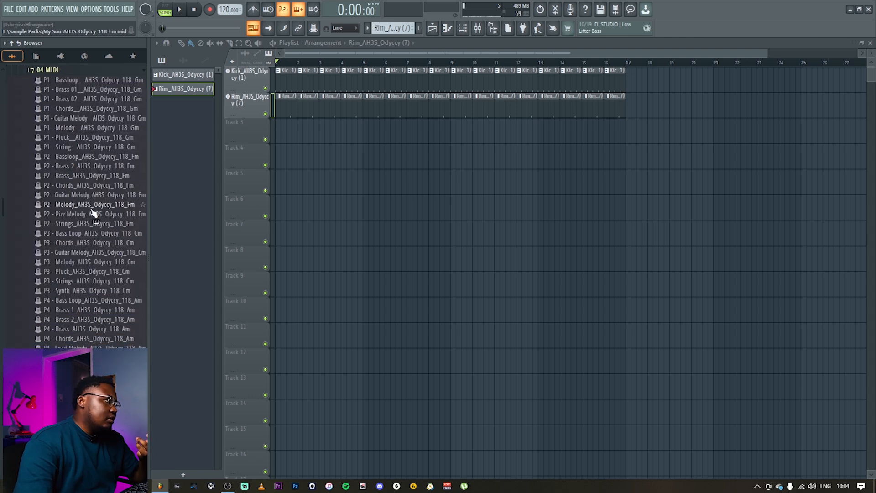
pyautogui.moveTo(119, 221); pyautogui.dragTo(392, 193)
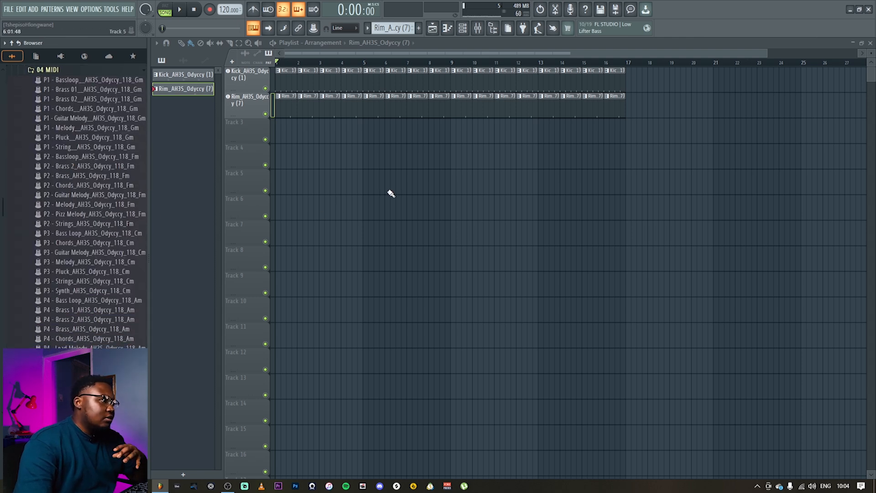
# Step: Turn Track 8 into a Lounge Lizard EP-4 instrument track and close the plugin window
pyautogui.rightClick(250, 258)
pyautogui.moveTo(301, 291)
pyautogui.moveTo(354, 309)
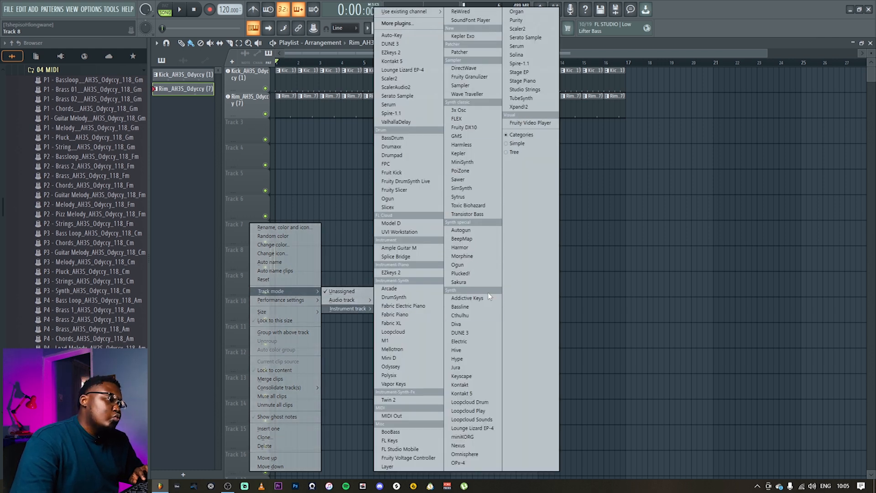
pyautogui.click(475, 428)
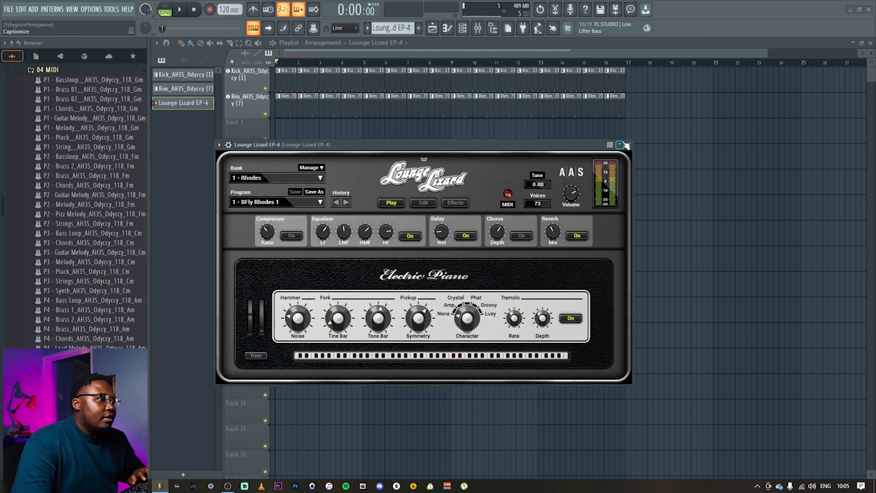
pyautogui.click(629, 146)
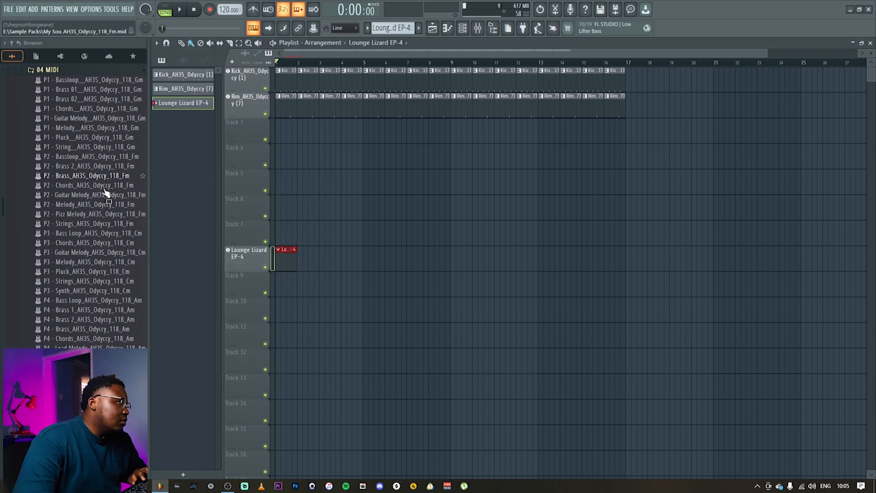
# Step: Import the P4 - Chords_AH3S_Odyccy_118_Am MIDI file into the Lounge Lizard EP-4 piano roll and play it back
pyautogui.doubleClick(291, 264)
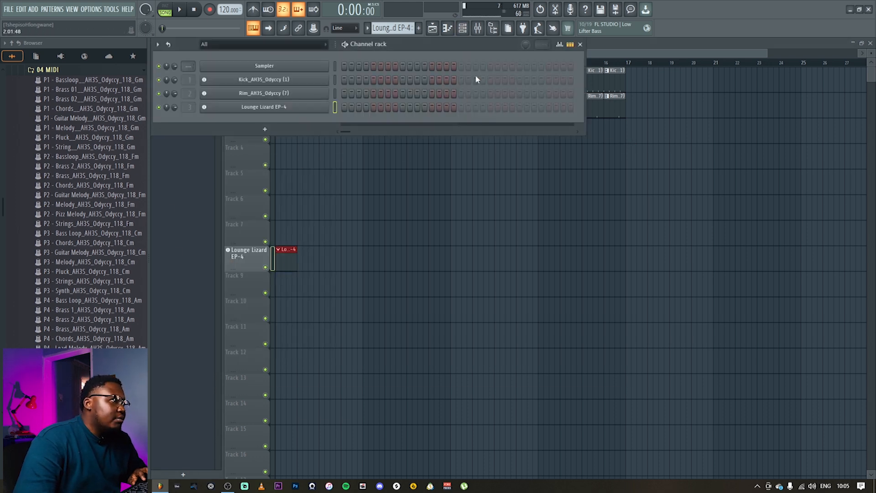
pyautogui.click(448, 28)
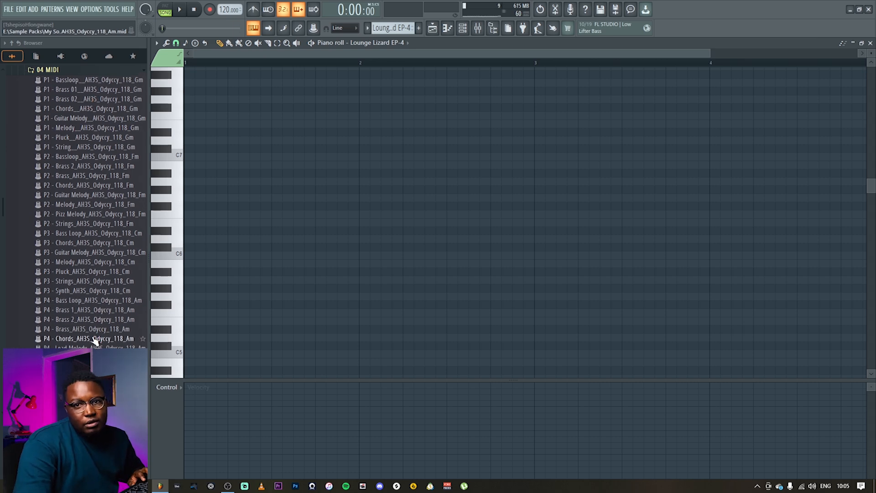
pyautogui.moveTo(71, 340); pyautogui.dragTo(336, 279)
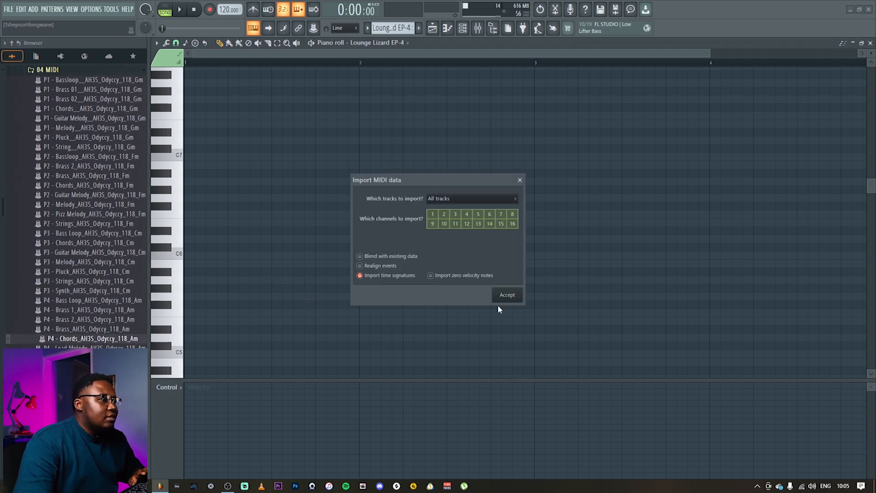
pyautogui.click(511, 297)
pyautogui.scroll(-5, 512, 297)
pyautogui.scroll(-2, 504, 277)
pyautogui.press('space')
pyautogui.moveTo(516, 56); pyautogui.dragTo(712, 56)
pyautogui.click(694, 147)
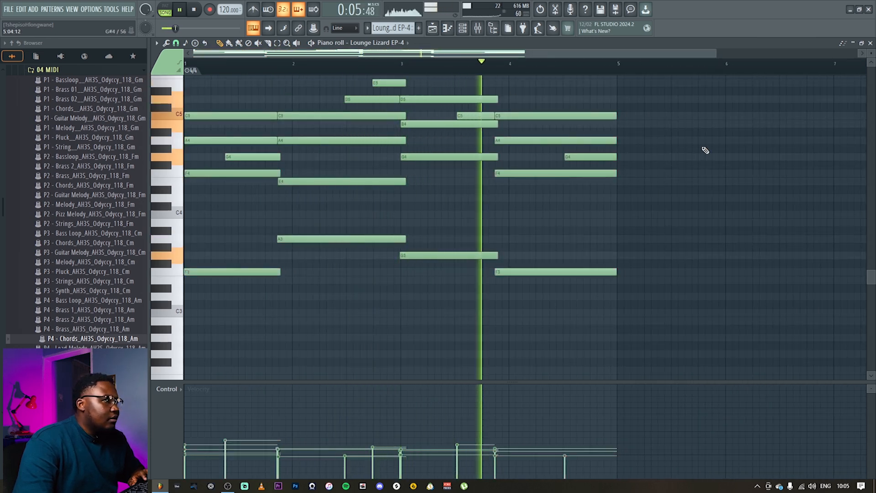
# Step: Stop playback and repeat the Lounge Lizard chord clip in the playlist through bar 16
pyautogui.press('F7')
pyautogui.press('space')
pyautogui.moveTo(365, 262); pyautogui.dragTo(555, 260)
pyautogui.keyDown('ctrl'); pyautogui.click(678, 199); pyautogui.keyUp('ctrl')
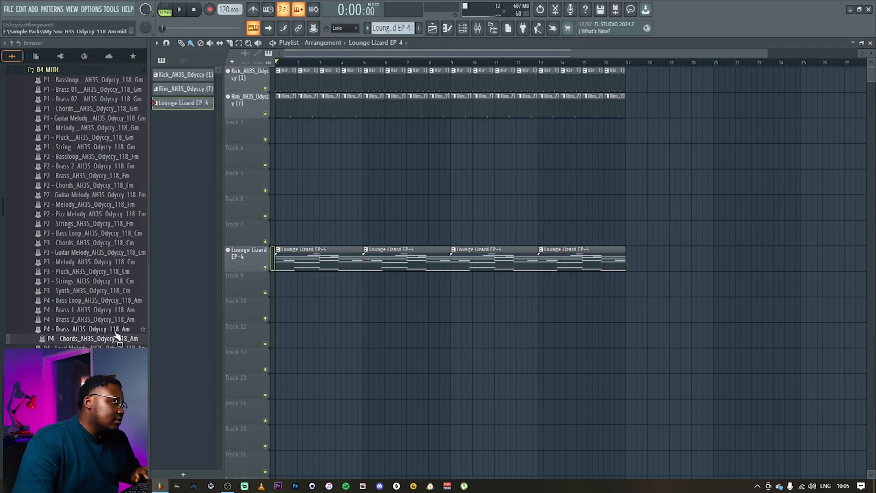
# Step: Duplicate the whole arrangement into bars 17 to 32 and delete the kick and rimshot clips at bars 16 and 32
pyautogui.hotkey('ctrl', 'a')
pyautogui.hotkey('ctrl', 'b')
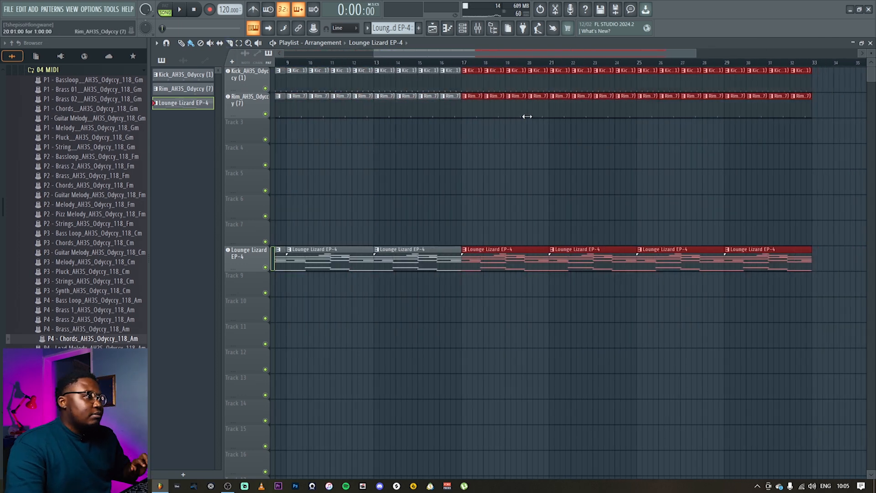
pyautogui.rightClick(451, 80)
pyautogui.rightClick(451, 104)
pyautogui.rightClick(801, 79)
pyautogui.rightClick(801, 103)
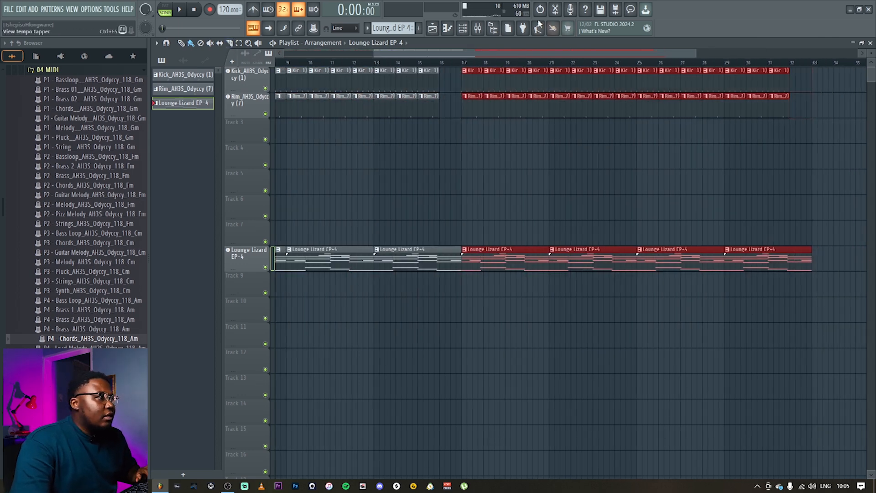
# Step: Delete the four Lounge Lizard chord clips in bars 1 to 16, keeping those from bar 17 onward
pyautogui.moveTo(696, 50)
pyautogui.mouseDown()
pyautogui.moveTo(606, 50)
pyautogui.moveTo(761, 52)
pyautogui.mouseUp()
pyautogui.keyDown('ctrl'); pyautogui.click(627, 193); pyautogui.keyUp('ctrl')
pyautogui.rightClick(479, 253)
pyautogui.rightClick(365, 259)
pyautogui.rightClick(292, 267)
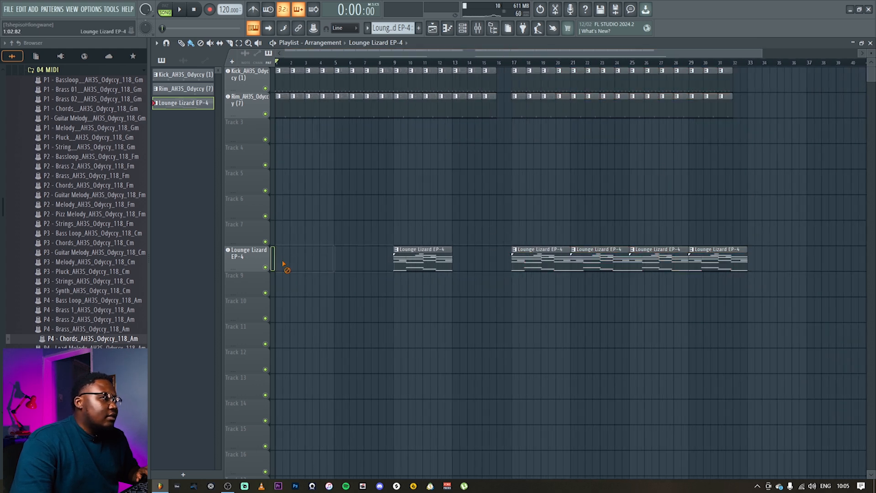
pyautogui.rightClick(423, 259)
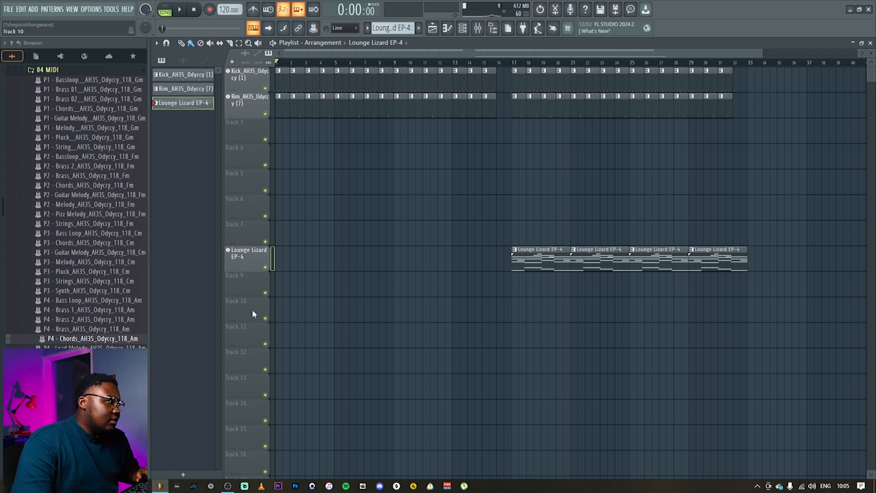
pyautogui.rightClick(246, 284)
pyautogui.moveTo(260, 292)
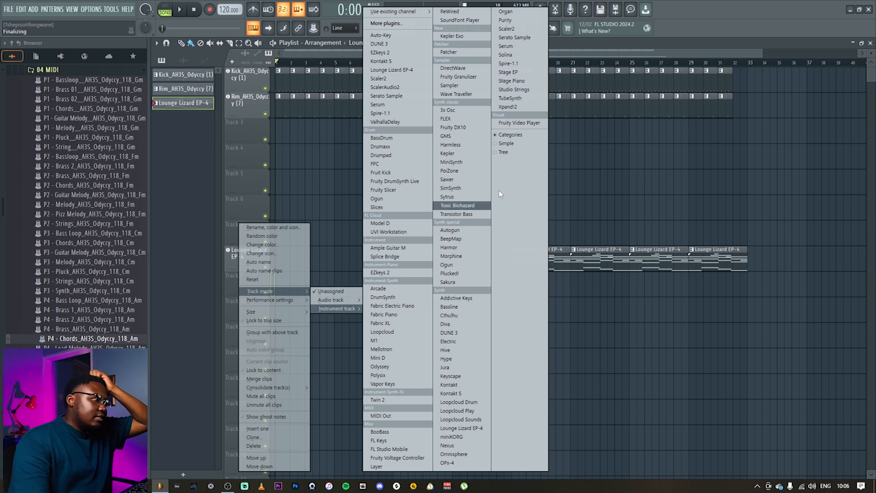
pyautogui.click(103, 11)
pyautogui.click(103, 12)
pyautogui.click(93, 10)
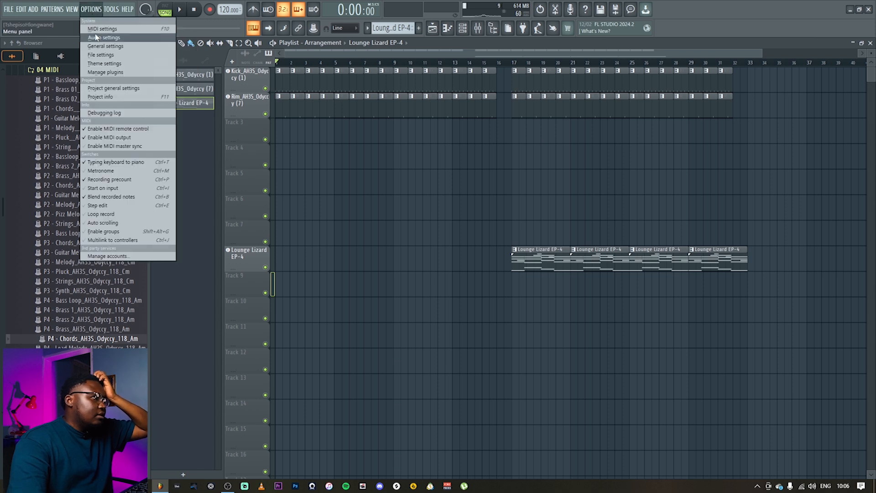
pyautogui.click(100, 34)
pyautogui.click(583, 42)
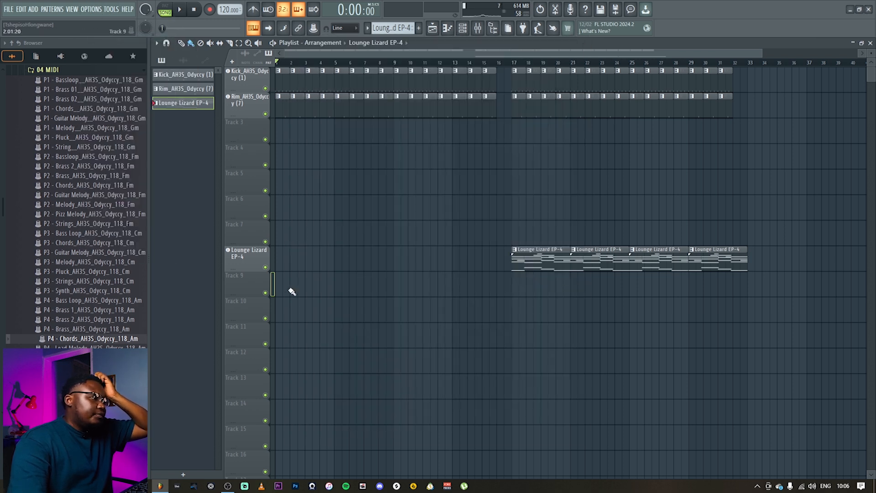
# Step: Make Track 9 a Sytrus instrument track and load the pad preset Alone in the dark
pyautogui.rightClick(247, 283)
pyautogui.moveTo(306, 292)
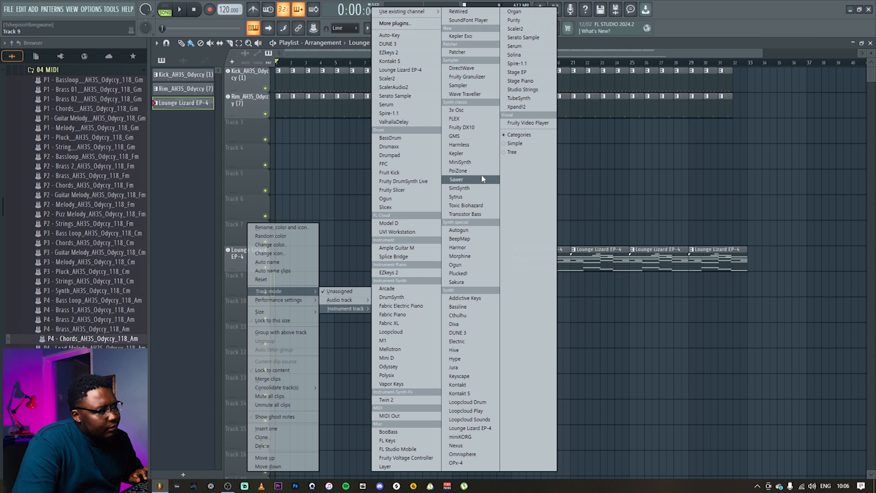
pyautogui.click(464, 197)
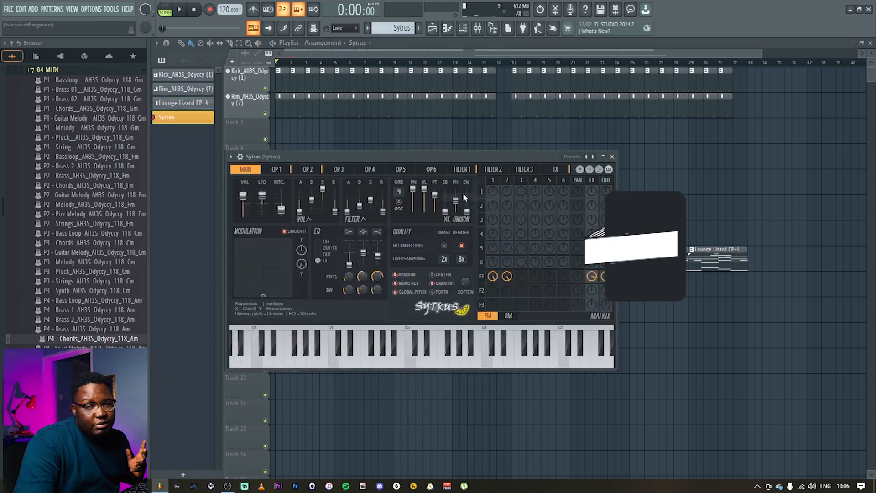
pyautogui.click(593, 157)
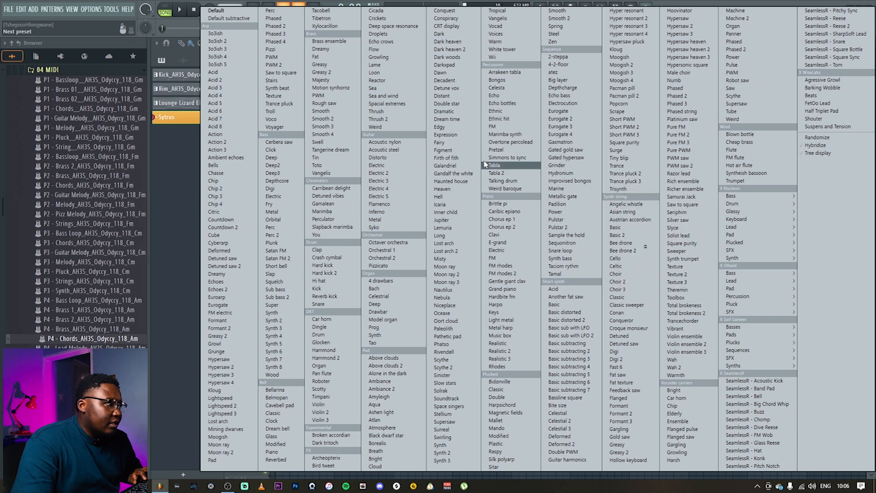
pyautogui.click(388, 373)
pyautogui.click(612, 159)
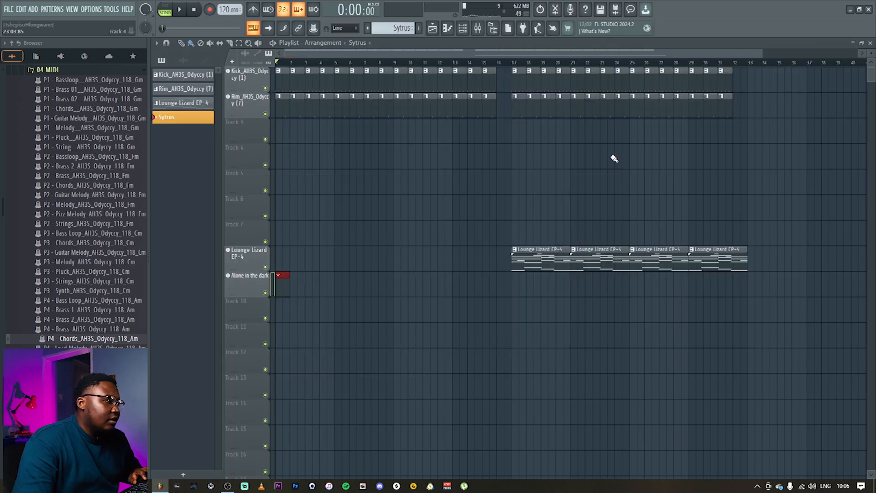
# Step: Copy all the chord notes from the Lounge Lizard EP-4 clip into the Sytrus pattern at bar 1
pyautogui.doubleClick(546, 264)
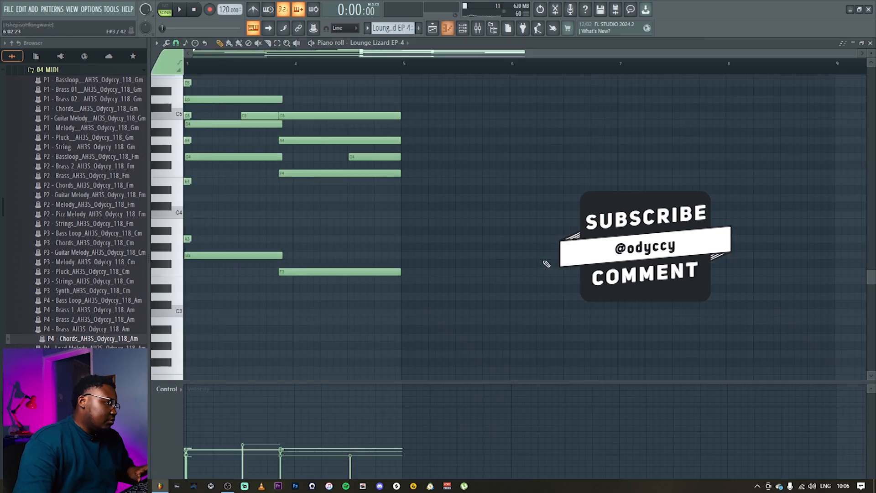
pyautogui.hotkey('ctrl', 'a')
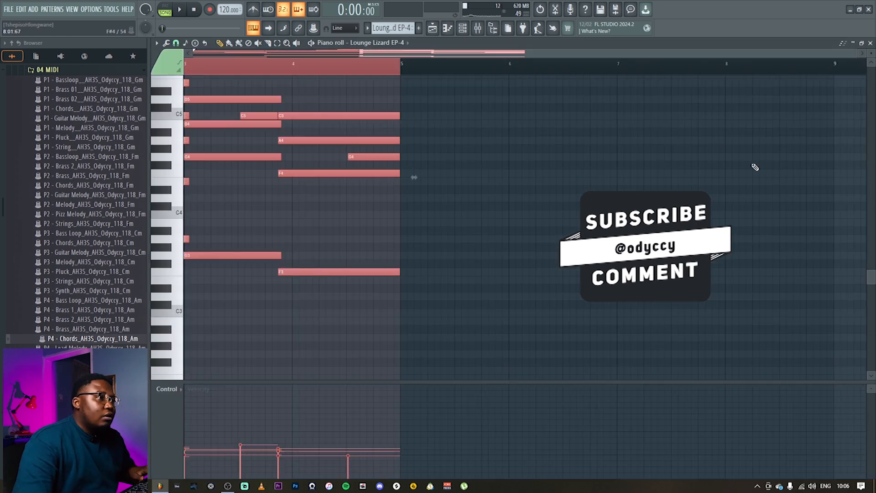
pyautogui.click(870, 43)
pyautogui.click(281, 286)
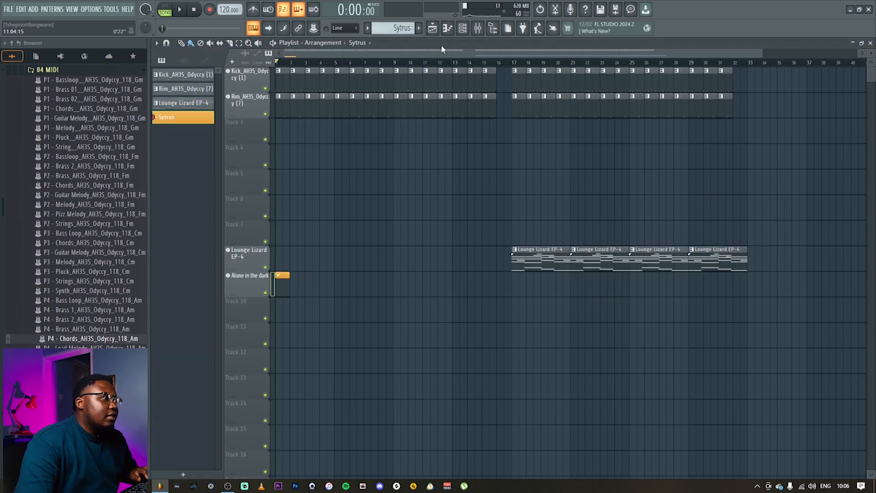
pyautogui.press('F7')
pyautogui.hotkey('ctrl', 'v')
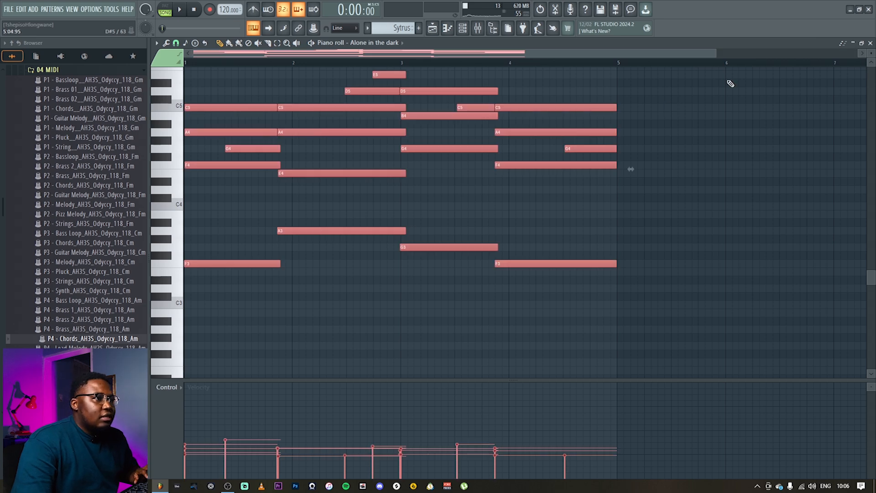
pyautogui.click(870, 43)
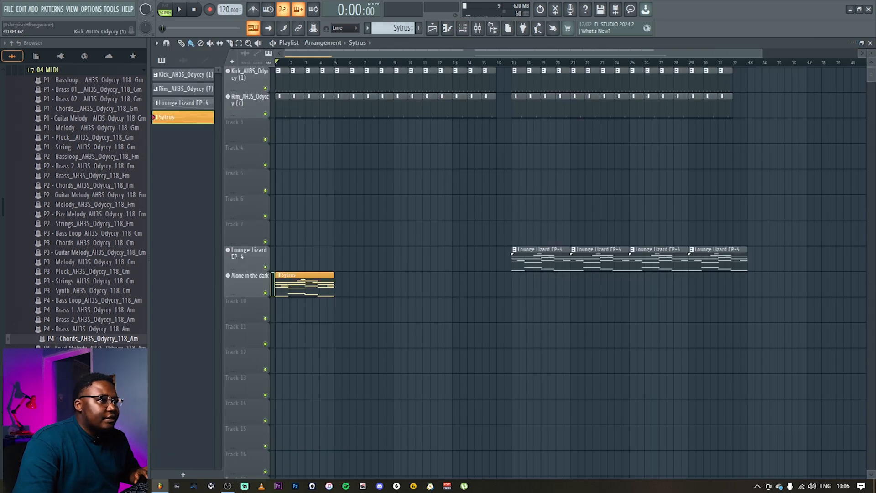
# Step: Repeat the four-bar Sytrus clip along the Alone in the dark track through bar 32
pyautogui.click(870, 43)
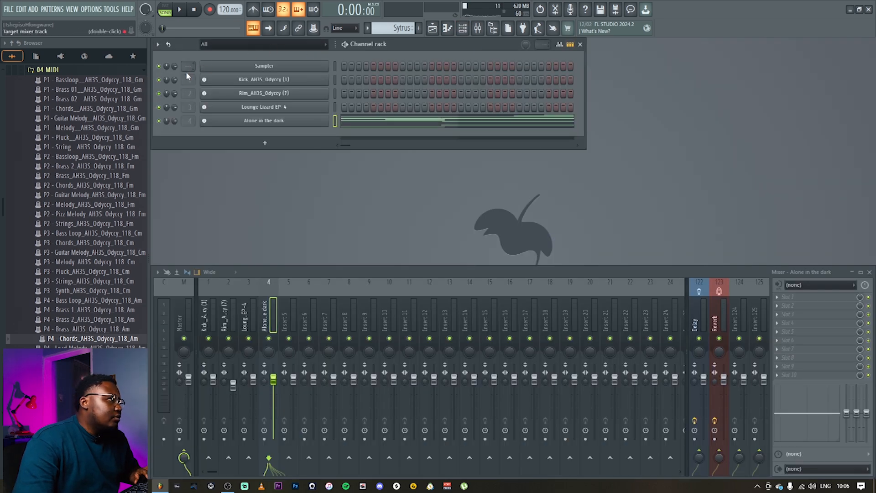
pyautogui.click(432, 29)
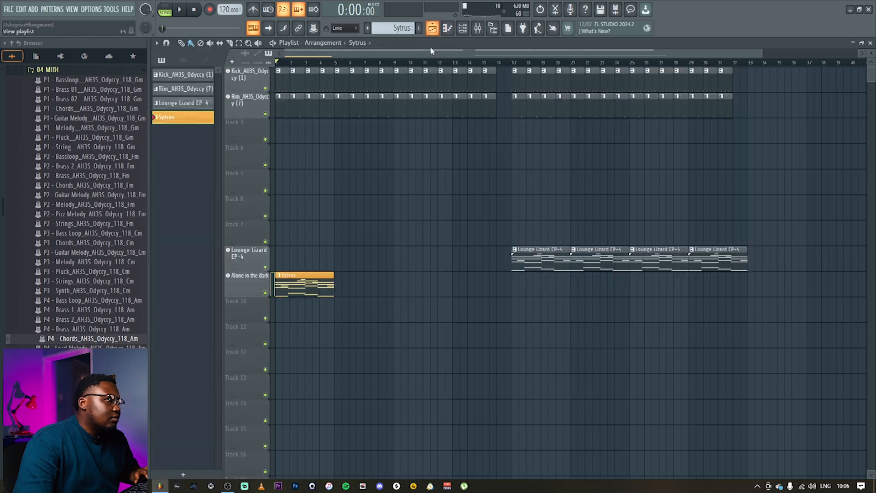
pyautogui.click(342, 284)
pyautogui.moveTo(504, 285); pyautogui.dragTo(694, 288)
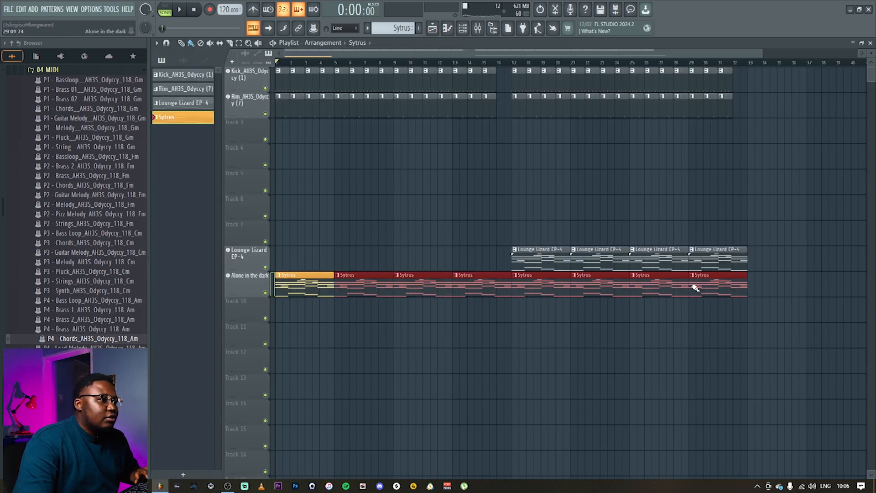
# Step: Move the Lounge Lizard EP-4 and Alone in the dark mixer tracks together to inserts 19 and 20
pyautogui.press('F9')
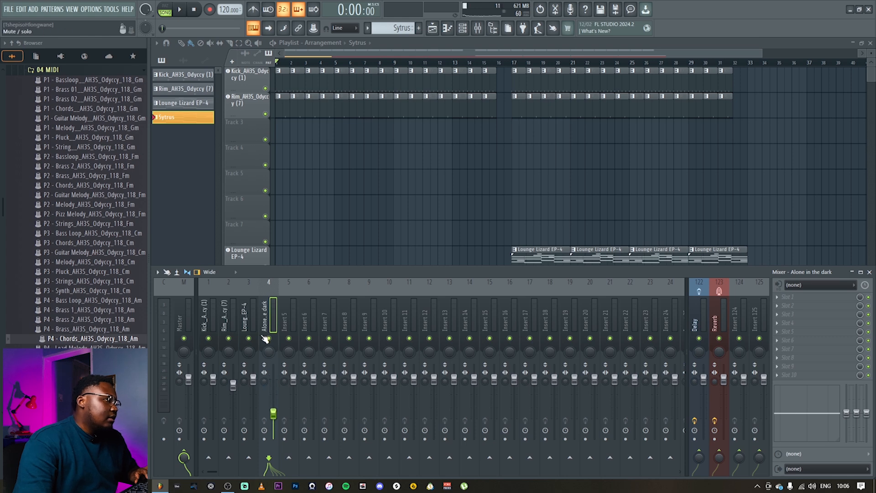
pyautogui.keyDown('ctrl'); pyautogui.click(250, 319); pyautogui.keyUp('ctrl')
pyautogui.hotkey('alt', 'Right')
pyautogui.hotkey('alt', 'Right')
pyautogui.hotkey('alt', 'Right')
pyautogui.hotkey('alt', 'Right')
pyautogui.hotkey('alt', 'Right')
pyautogui.hotkey('alt', 'Right')
pyautogui.hotkey('alt', 'Right')
pyautogui.hotkey('alt', 'Right')
pyautogui.hotkey('alt', 'Right')
pyautogui.hotkey('alt', 'Right')
pyautogui.hotkey('alt', 'Right')
pyautogui.hotkey('alt', 'Right')
pyautogui.hotkey('alt', 'Right')
pyautogui.hotkey('alt', 'Right')
pyautogui.hotkey('alt', 'Right')
pyautogui.hotkey('alt', 'Right')
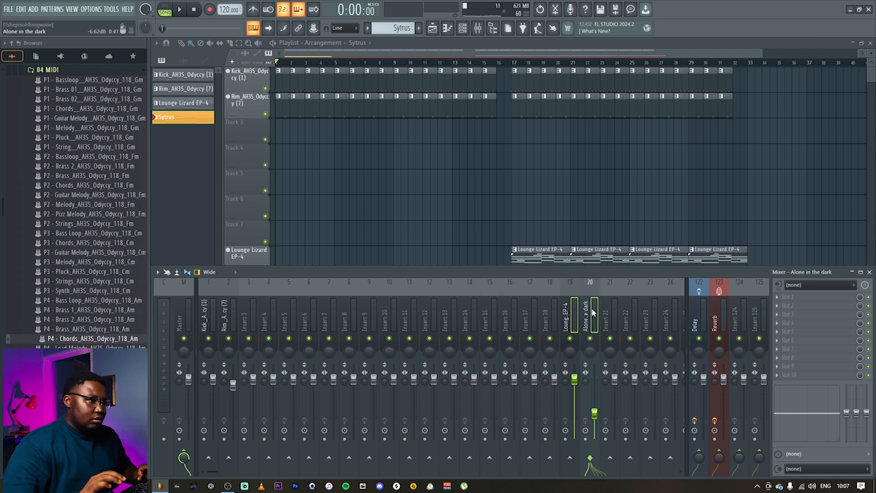
pyautogui.press('Right')
pyautogui.click(595, 325)
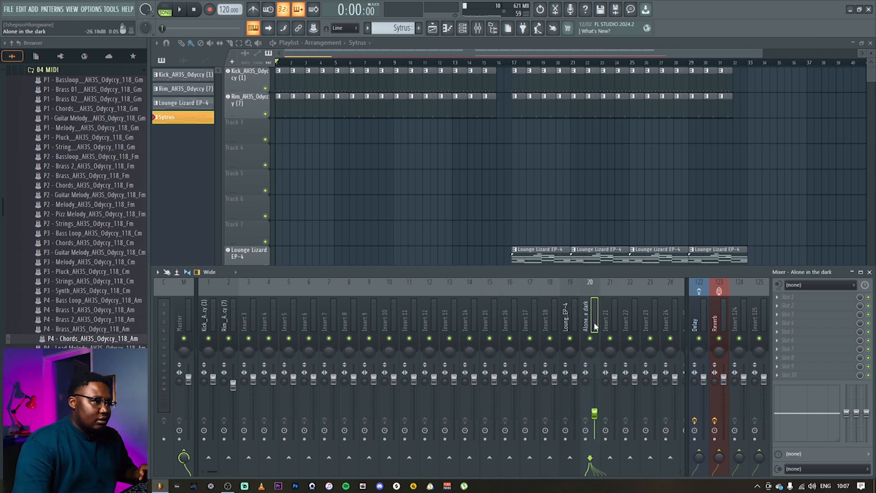
# Step: During playback, add Fruity Parametric EQ 2 to the Alone in the dark insert's first effect slot and raise its fader slightly
pyautogui.press('space')
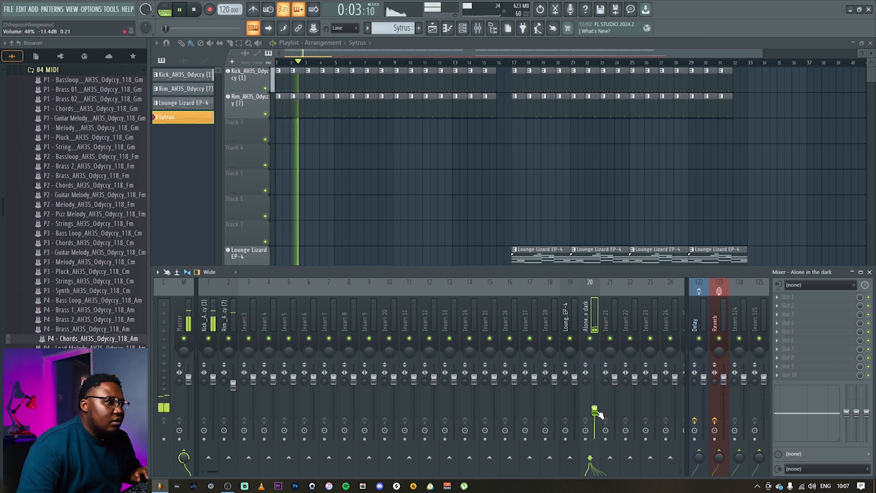
pyautogui.click(804, 297)
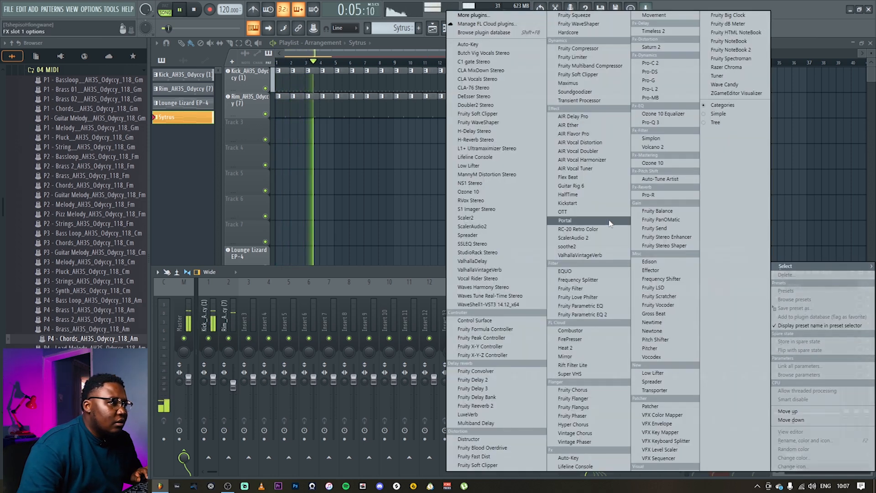
pyautogui.click(589, 315)
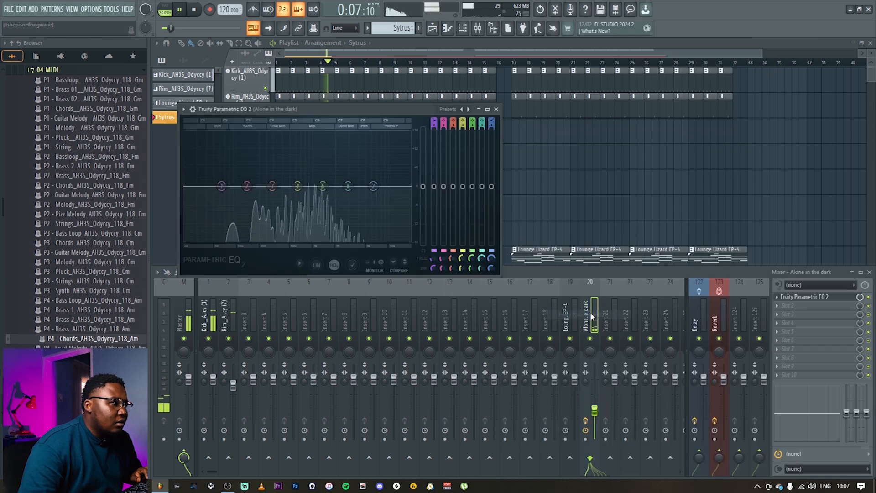
pyautogui.moveTo(595, 410); pyautogui.dragTo(594, 406)
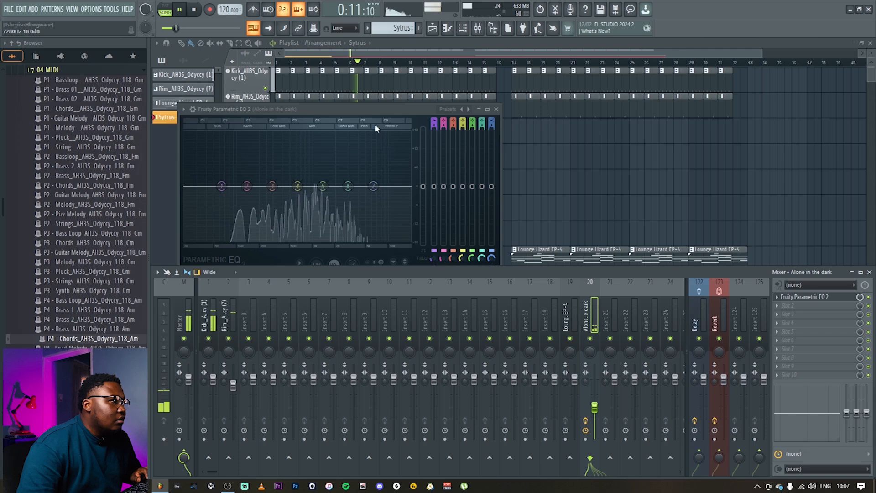
pyautogui.moveTo(361, 110); pyautogui.dragTo(439, 130)
pyautogui.press('space')
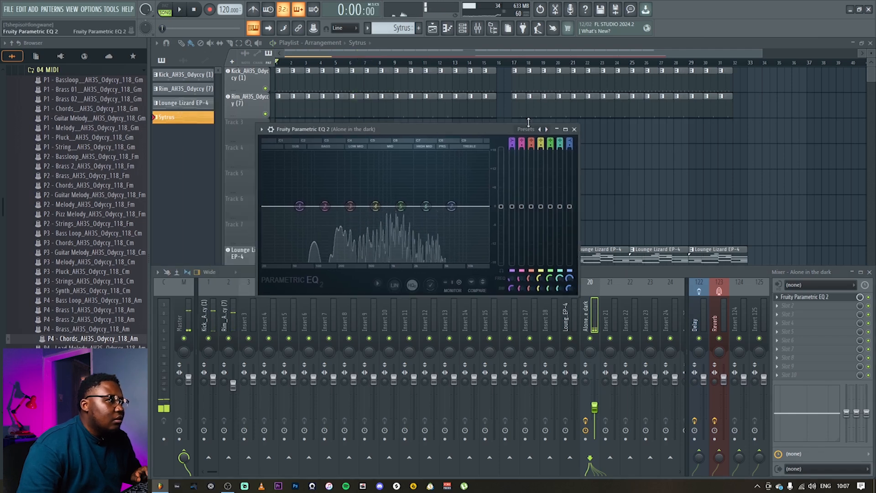
# Step: Load the 20Hz + 18kHz cut preset in the Alone in the dark EQ and narrow its low and high cuts to a mid band
pyautogui.click(547, 130)
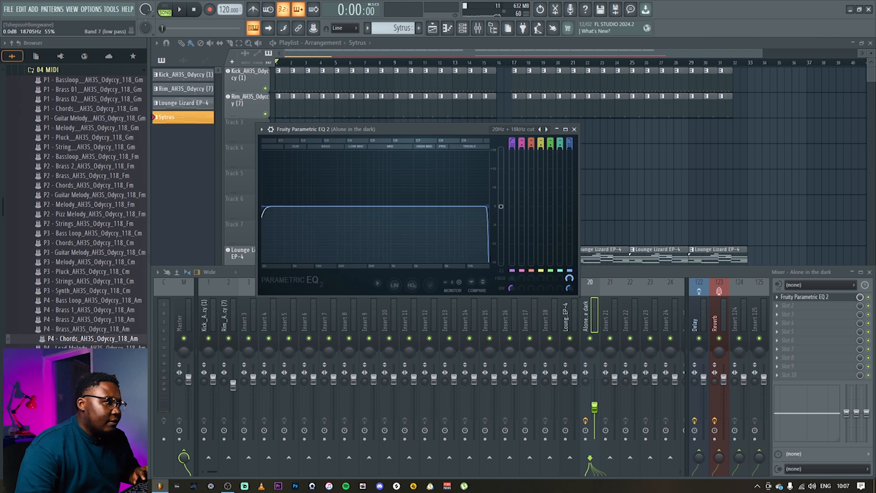
pyautogui.moveTo(569, 278); pyautogui.dragTo(570, 281)
pyautogui.moveTo(514, 283); pyautogui.dragTo(578, 278)
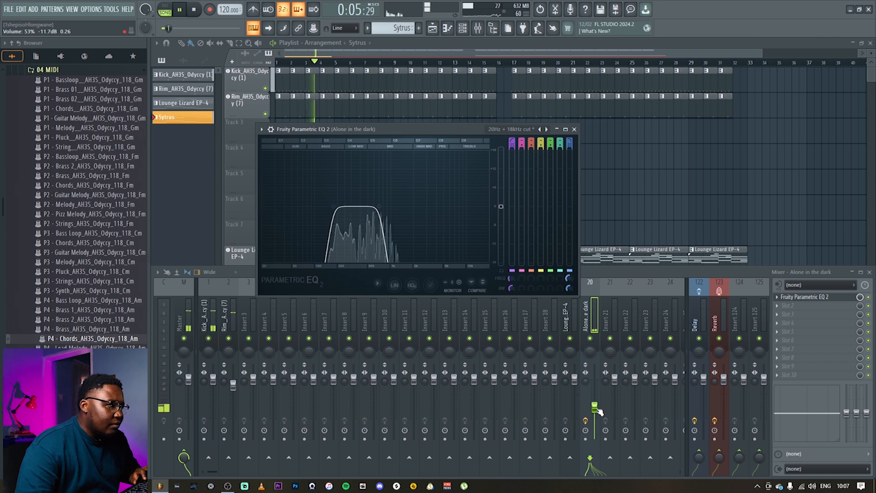
# Step: Raise the Alone in the dark insert's volume to 66% during playback and lower the Lounge Lizard EP-4 fader slightly
pyautogui.moveTo(594, 407); pyautogui.dragTo(595, 405)
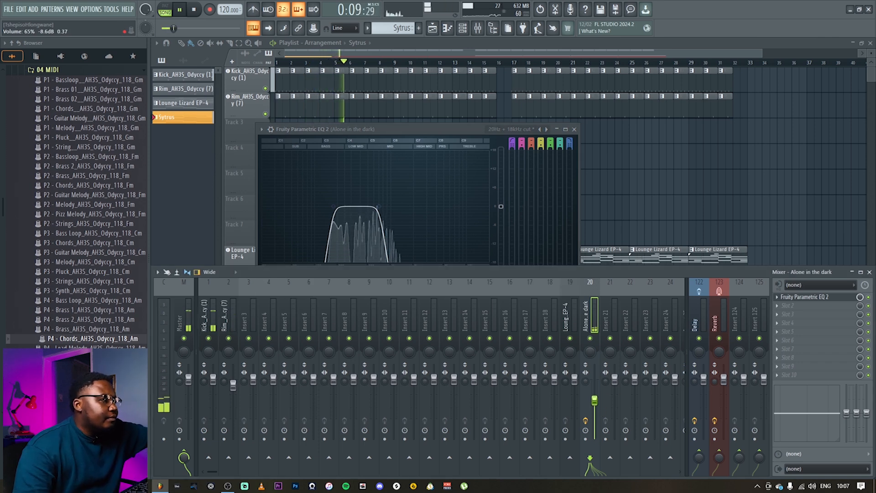
pyautogui.moveTo(595, 401); pyautogui.dragTo(595, 400)
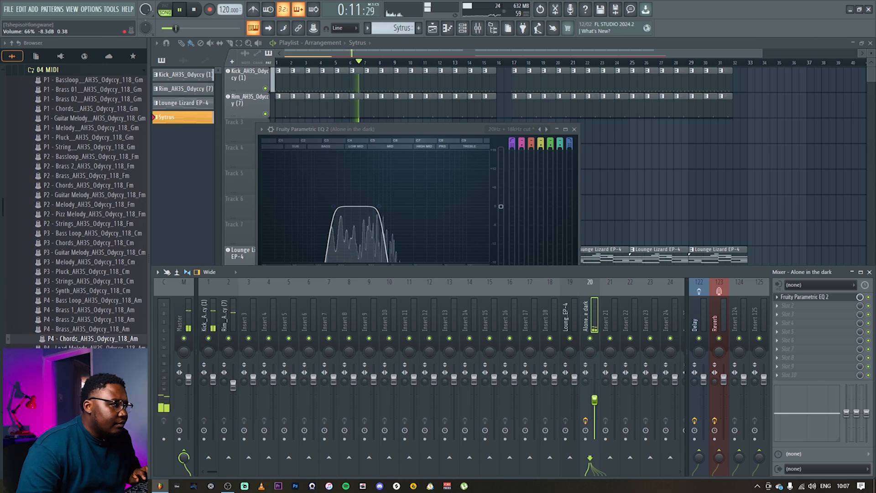
pyautogui.click(453, 130)
pyautogui.click(574, 129)
pyautogui.moveTo(574, 380); pyautogui.dragTo(574, 385)
pyautogui.press('space')
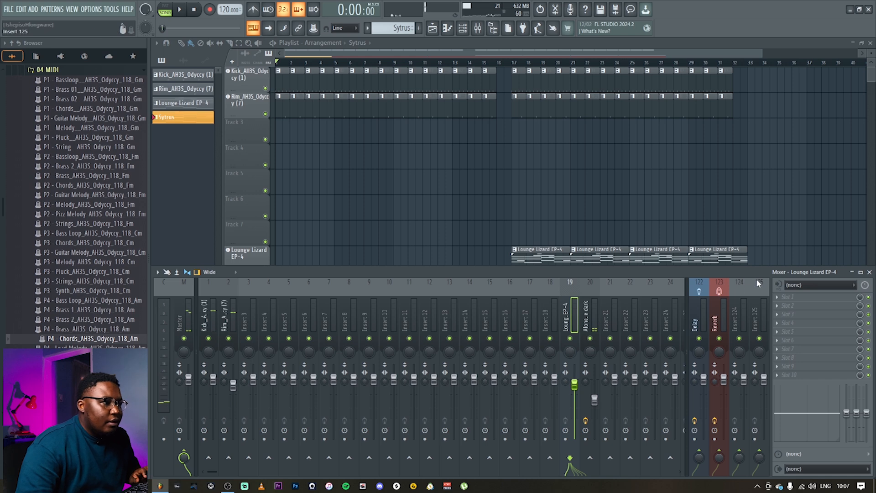
# Step: Play the arrangement from bar 15 and add Fruity Parametric EQ 2 to the Lounge Lizard EP-4 insert's first effect slot
pyautogui.click(484, 62)
pyautogui.press('F9')
pyautogui.press('space')
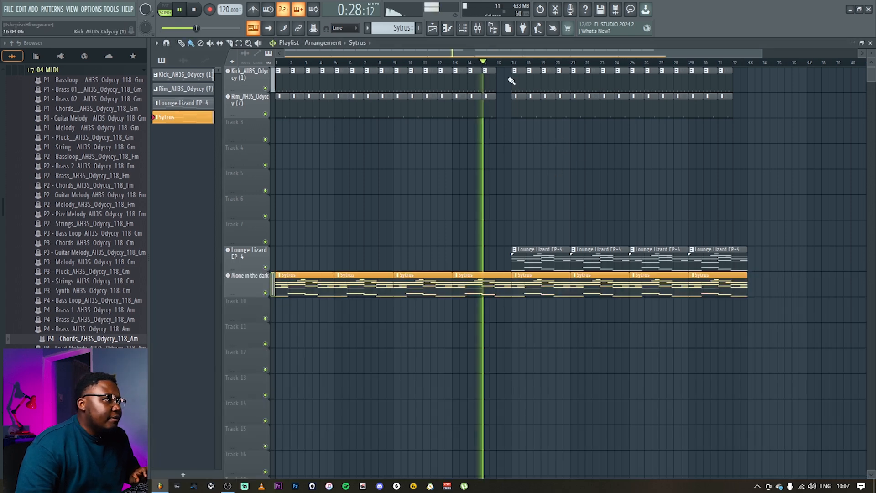
pyautogui.click(478, 28)
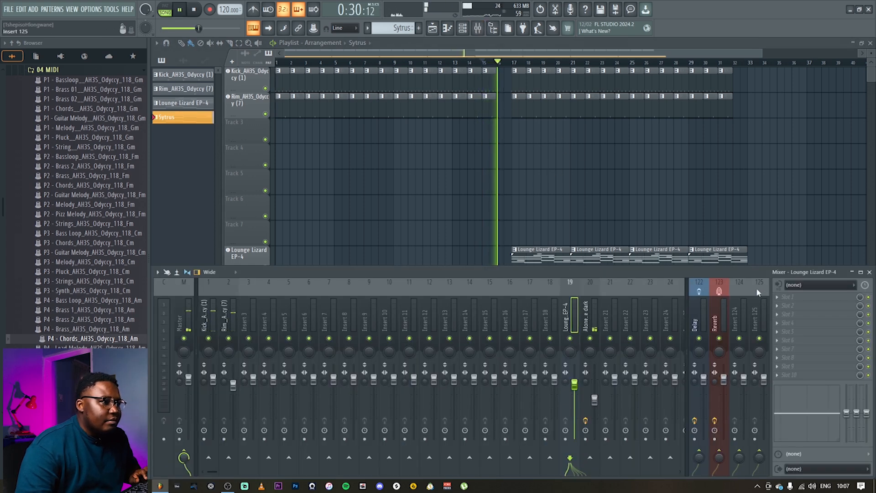
pyautogui.click(781, 300)
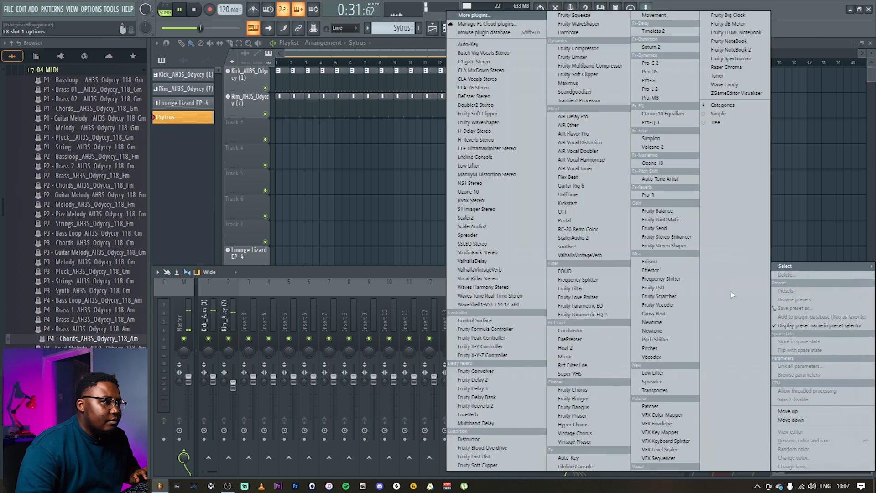
pyautogui.click(584, 305)
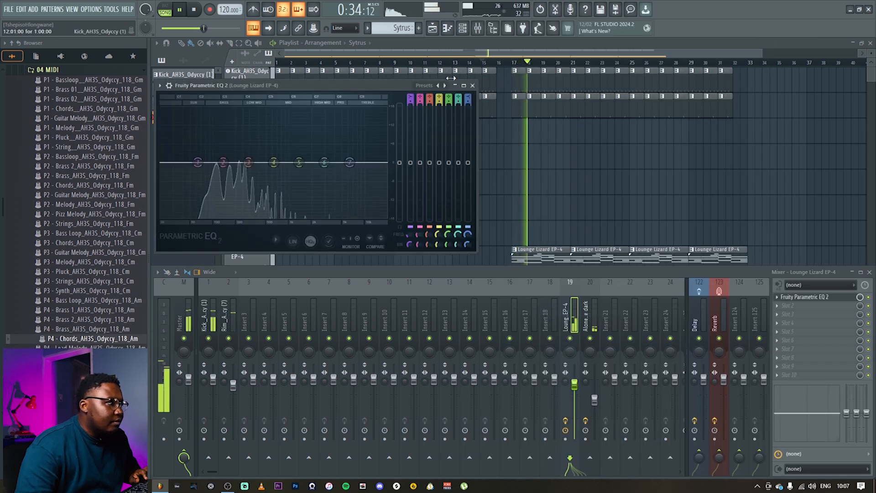
pyautogui.moveTo(382, 86); pyautogui.dragTo(471, 160)
# Step: Stop playback, load the 20Hz + 18kHz cut preset in the Lounge Lizard EP-4 EQ and raise its low cut into the bass range
pyautogui.click(535, 156)
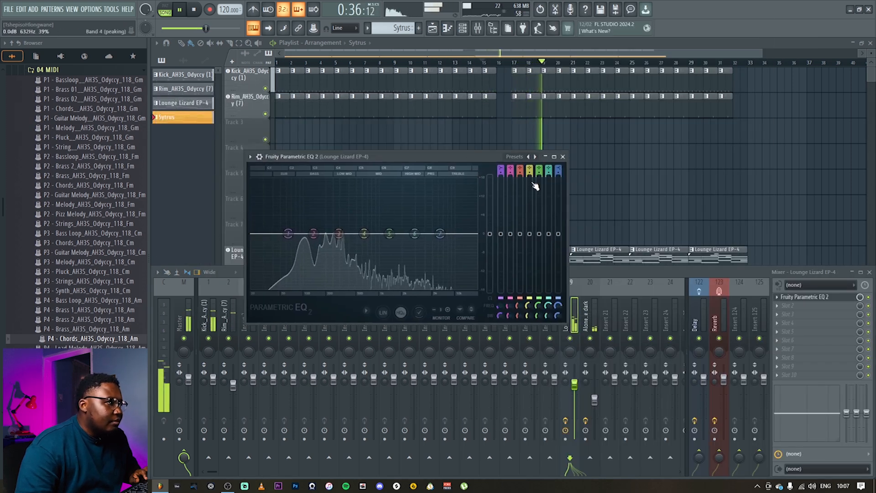
pyautogui.press('space')
pyautogui.click(534, 156)
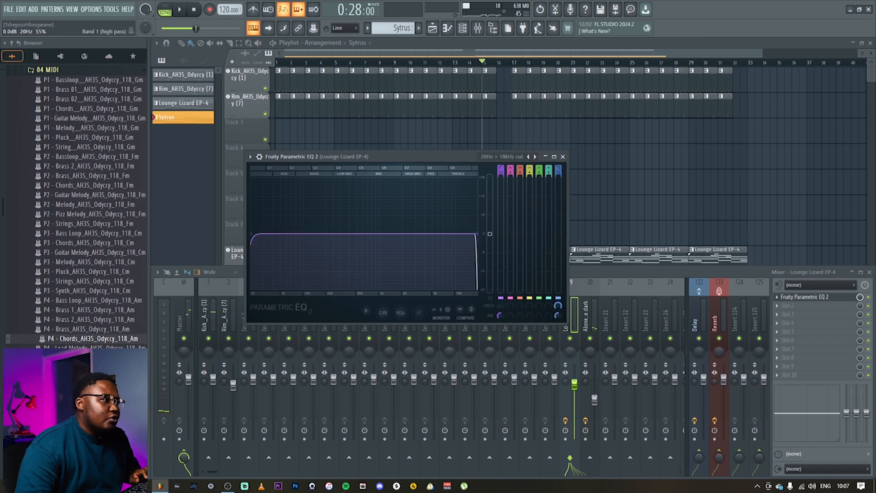
pyautogui.moveTo(501, 306); pyautogui.dragTo(501, 278)
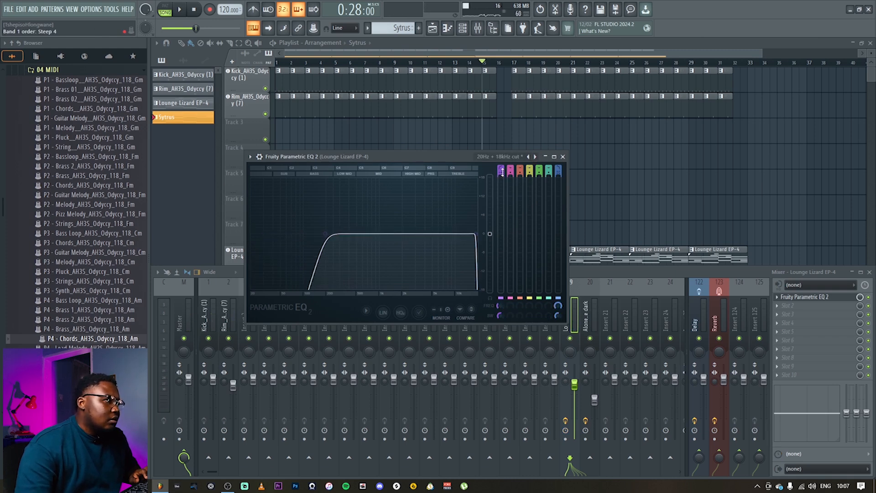
# Step: Lower the Lounge Lizard EP-4 EQ's low cut to 145 Hz during playback, close the EQ and mixer, and return to the song start
pyautogui.scroll(-3, 498, 307)
pyautogui.press('space')
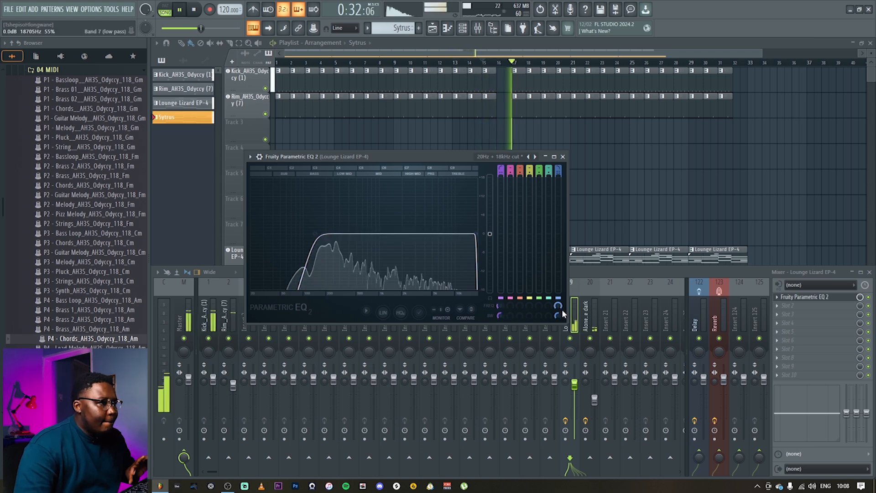
pyautogui.moveTo(497, 304); pyautogui.dragTo(496, 303)
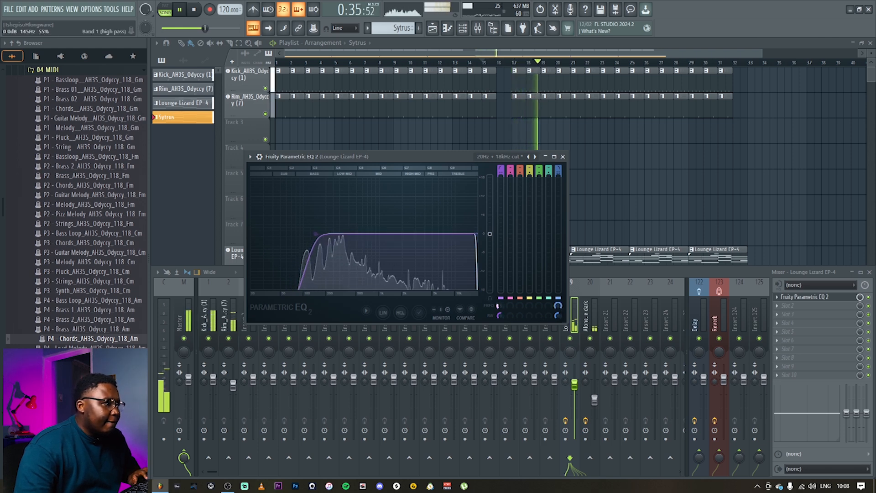
pyautogui.click(563, 156)
pyautogui.press('F9')
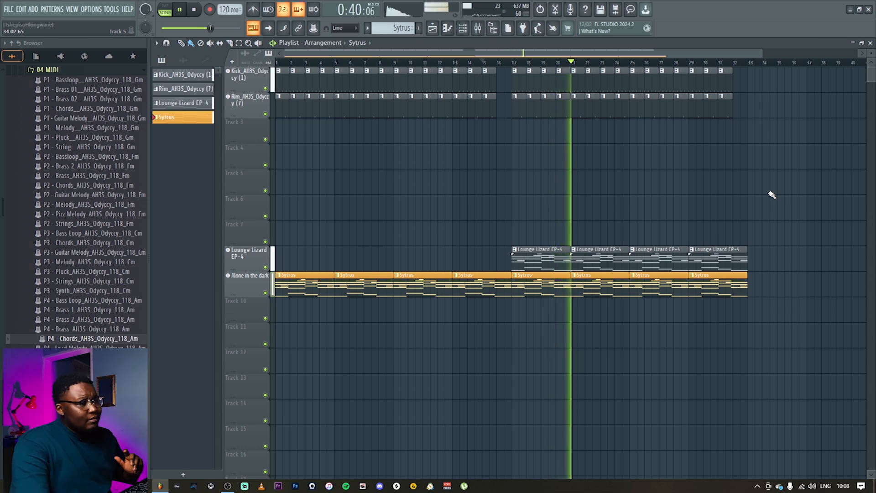
pyautogui.press('space')
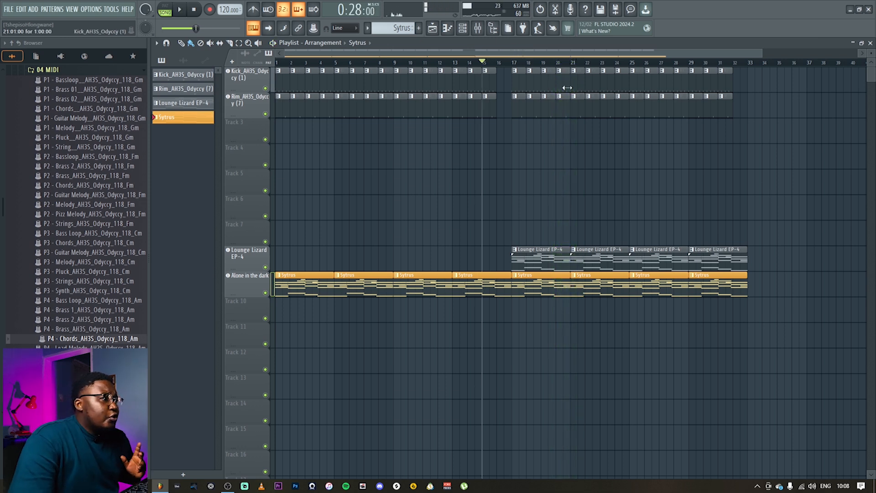
pyautogui.click(194, 9)
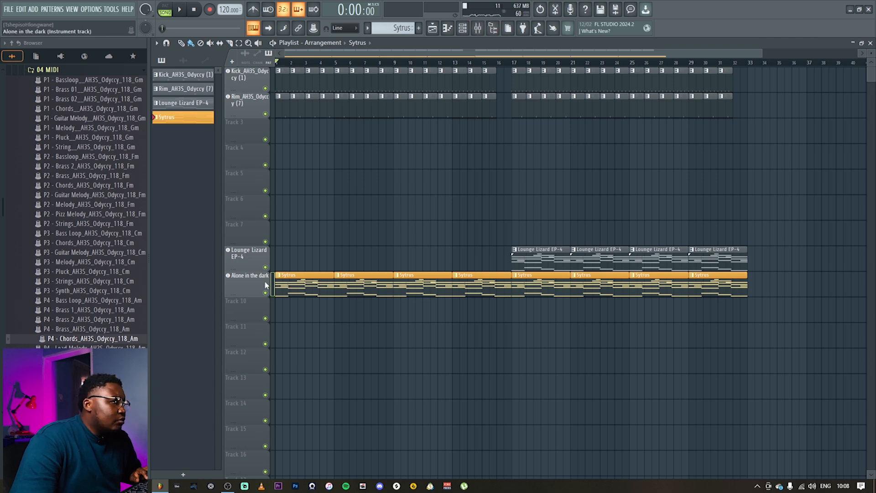
# Step: Add a second Fruity Parametric EQ 2 to the Alone in the dark insert and load its 20Hz + 18kHz cut preset
pyautogui.click(488, 32)
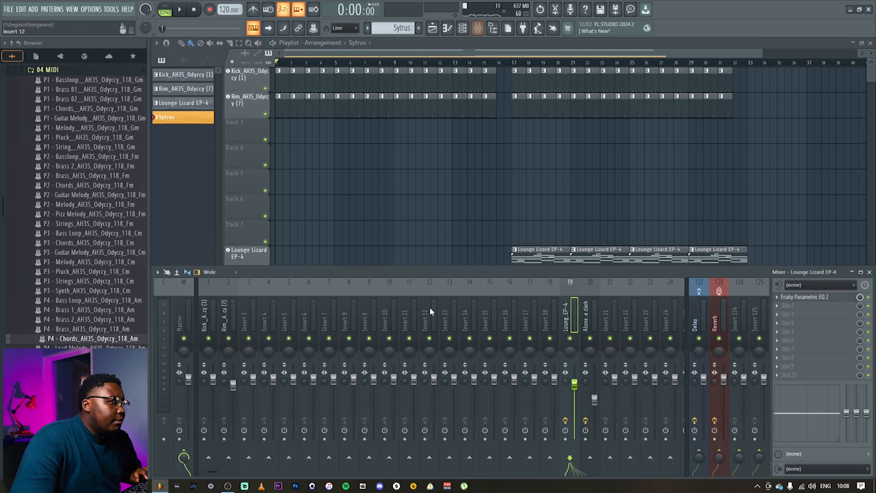
pyautogui.click(599, 327)
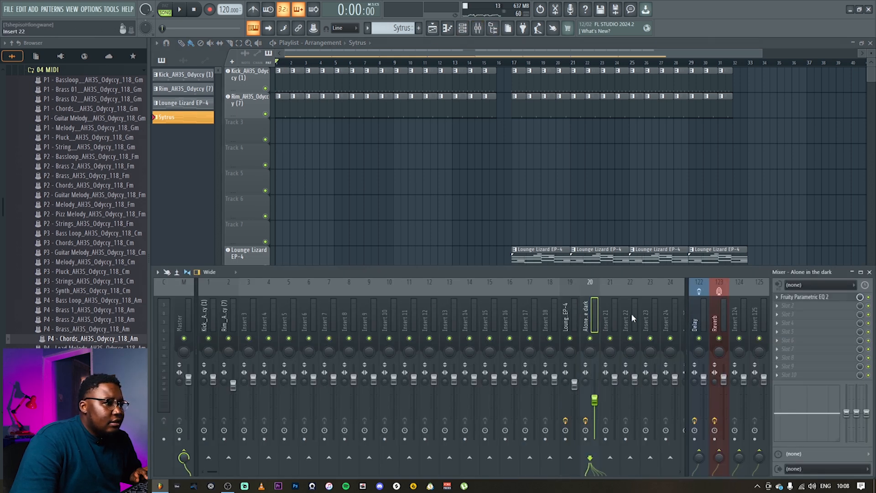
pyautogui.click(782, 306)
pyautogui.click(600, 315)
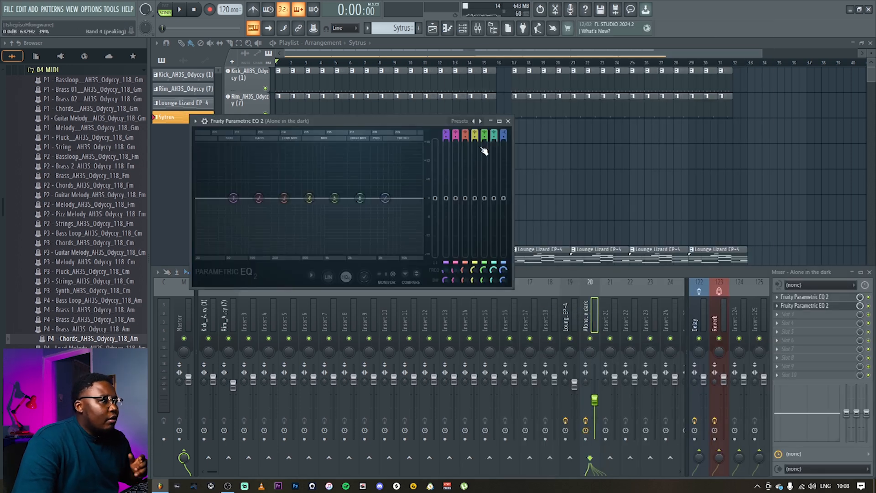
pyautogui.click(481, 121)
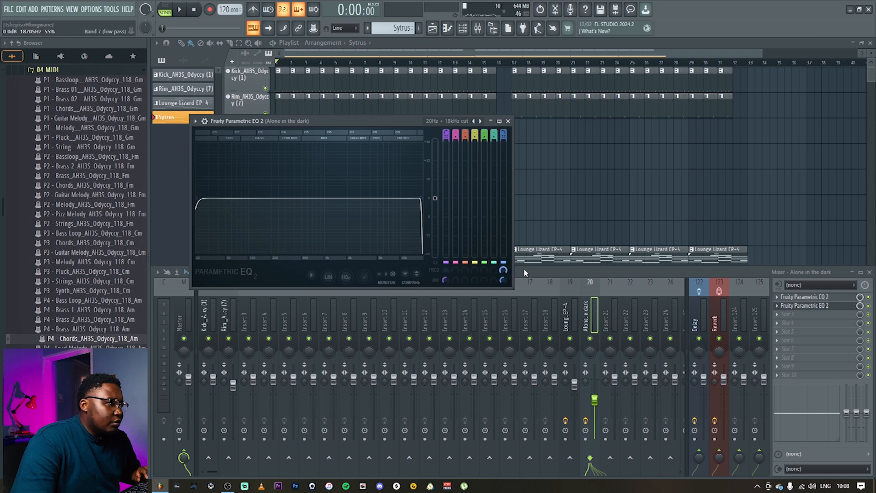
# Step: Create an automation clip for the new EQ's band 7 frequency and shorten it to end at bar 17
pyautogui.rightClick(503, 270)
pyautogui.click(540, 350)
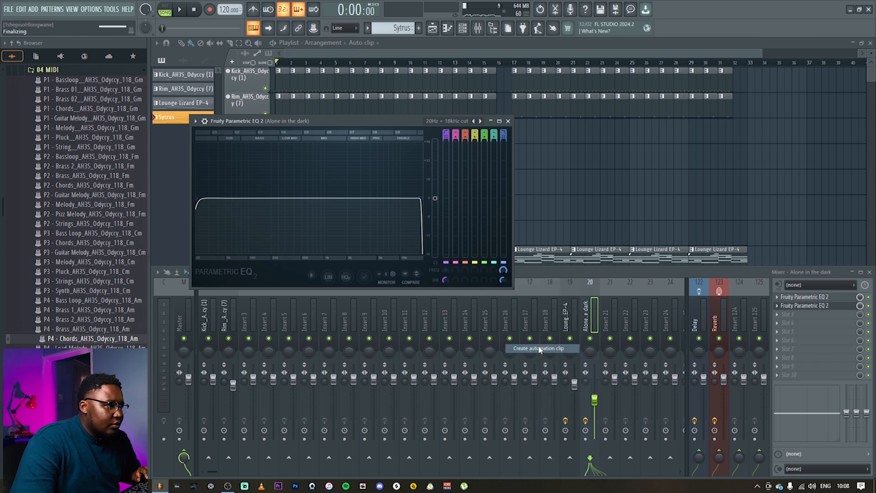
pyautogui.click(508, 121)
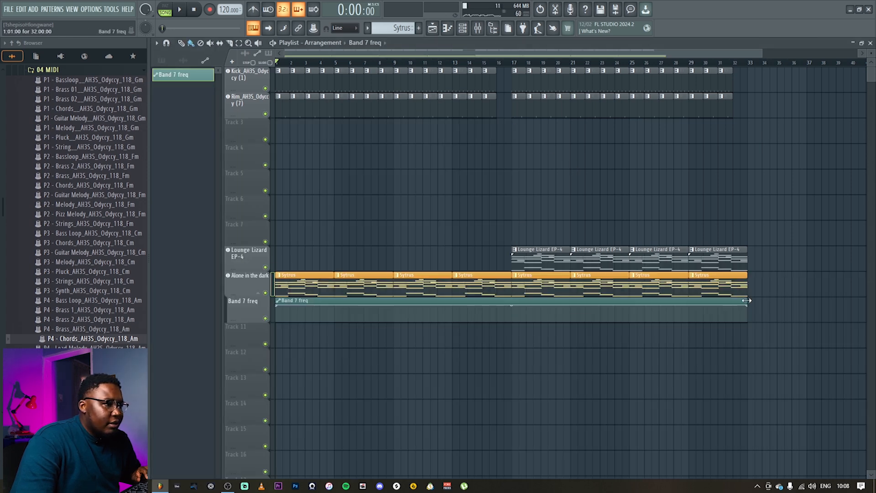
pyautogui.moveTo(749, 305); pyautogui.dragTo(511, 292)
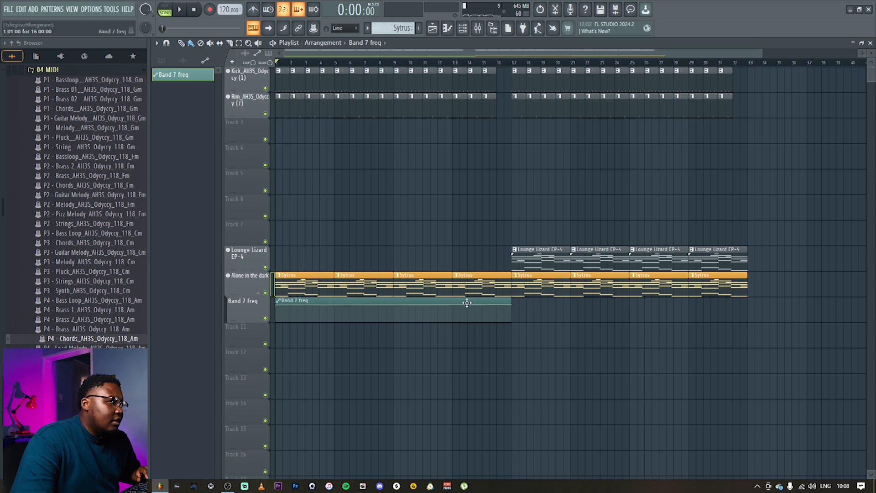
# Step: Lower the start point of the Band 7 freq automation to make a rising filter sweep and play the arrangement from the start
pyautogui.click(284, 307)
pyautogui.moveTo(283, 308); pyautogui.dragTo(277, 315)
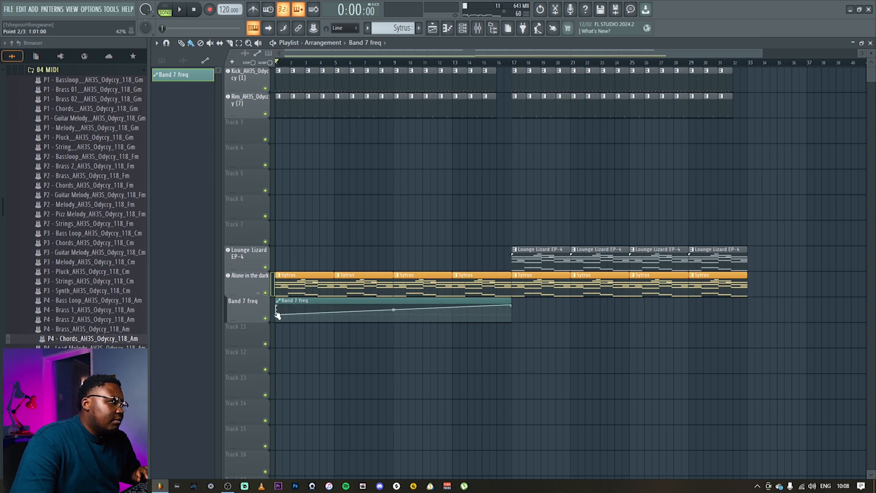
pyautogui.press('space')
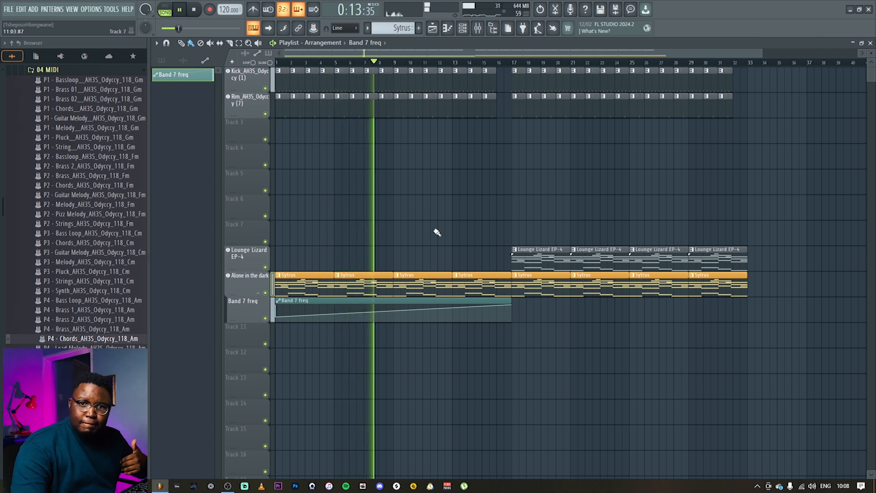
pyautogui.press('space')
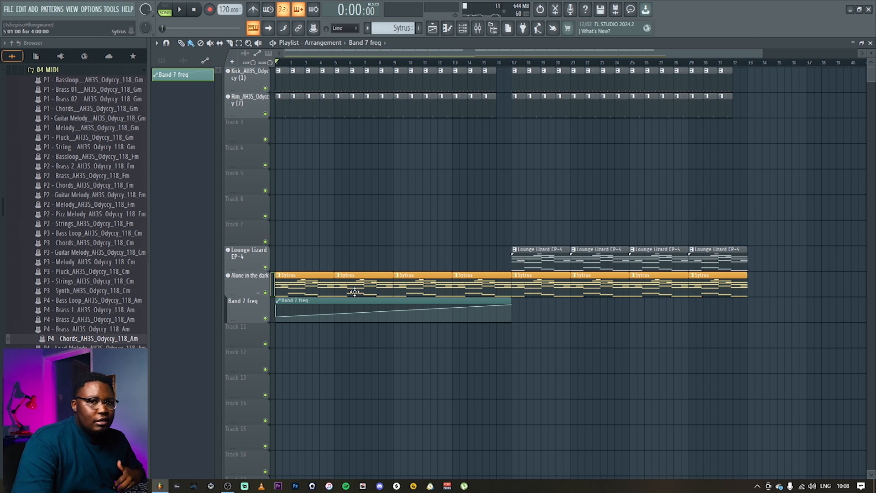
# Step: Turn playlist Track 6 into an instrument track using the Hive synth
pyautogui.rightClick(253, 195)
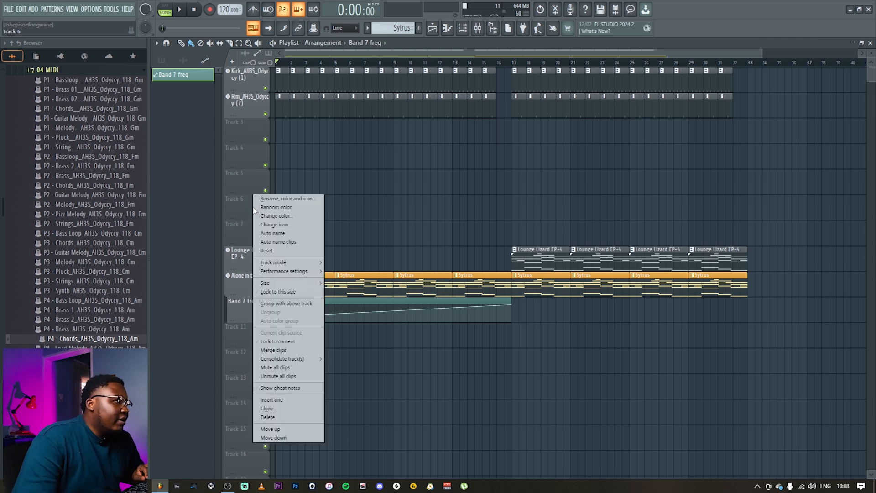
pyautogui.moveTo(312, 263)
pyautogui.moveTo(365, 282)
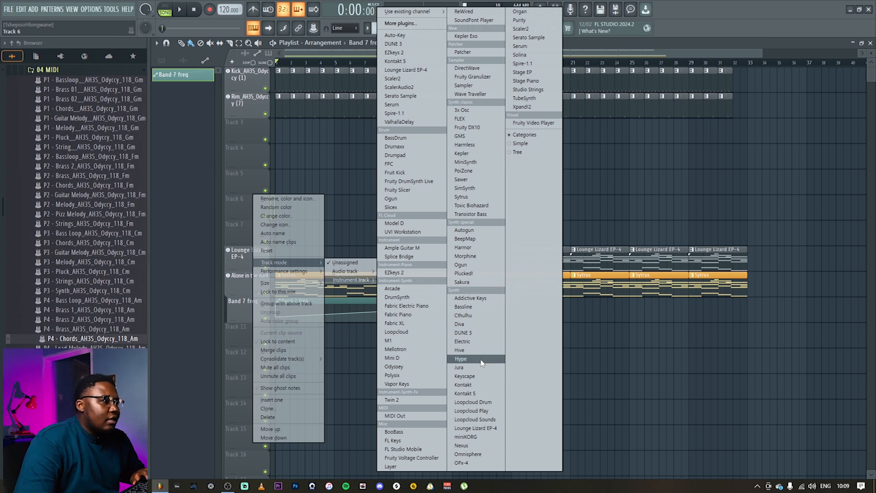
pyautogui.click(460, 350)
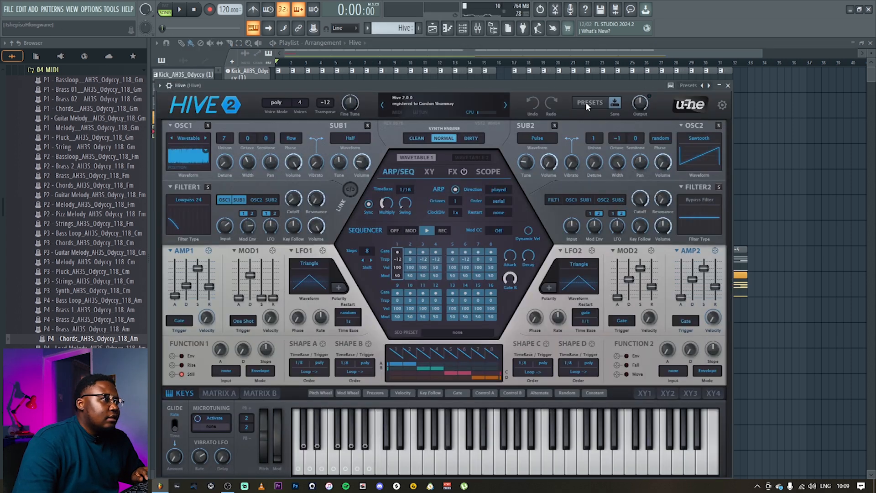
# Step: Load the ARK Viral Trancefection preset from Hive's 06 Plucks & Stabs folder and close the synth window
pyautogui.click(587, 105)
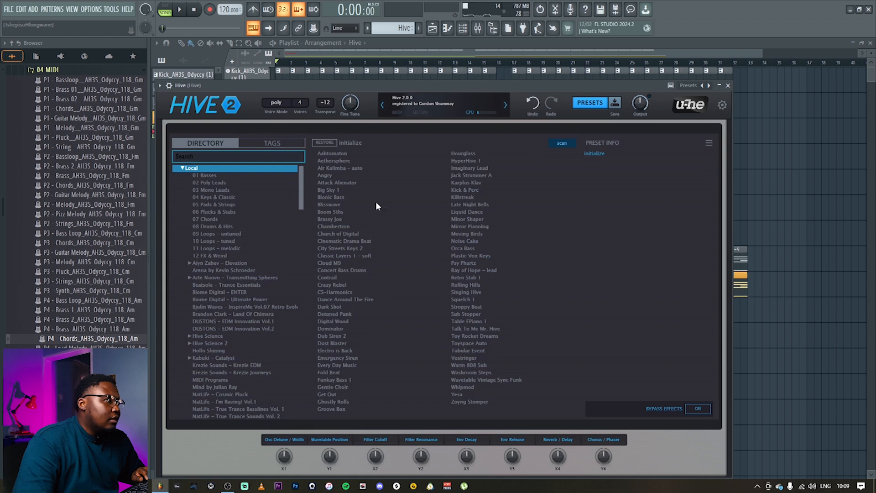
pyautogui.click(211, 211)
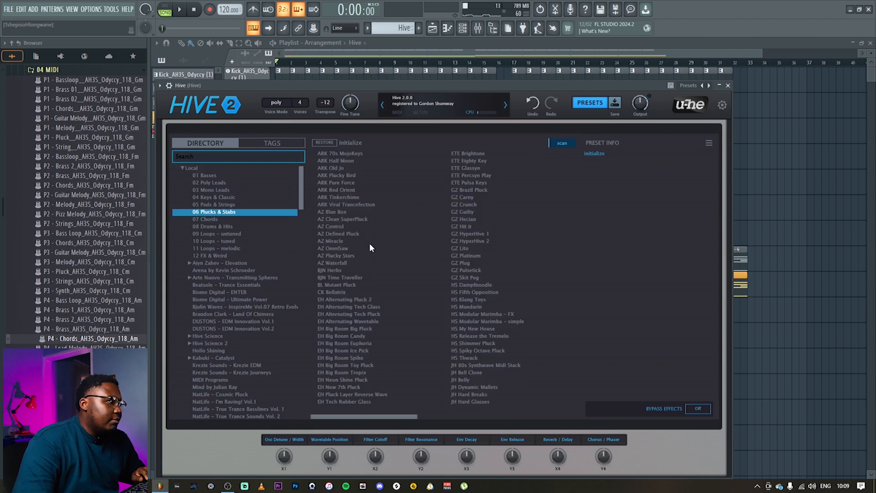
pyautogui.click(339, 205)
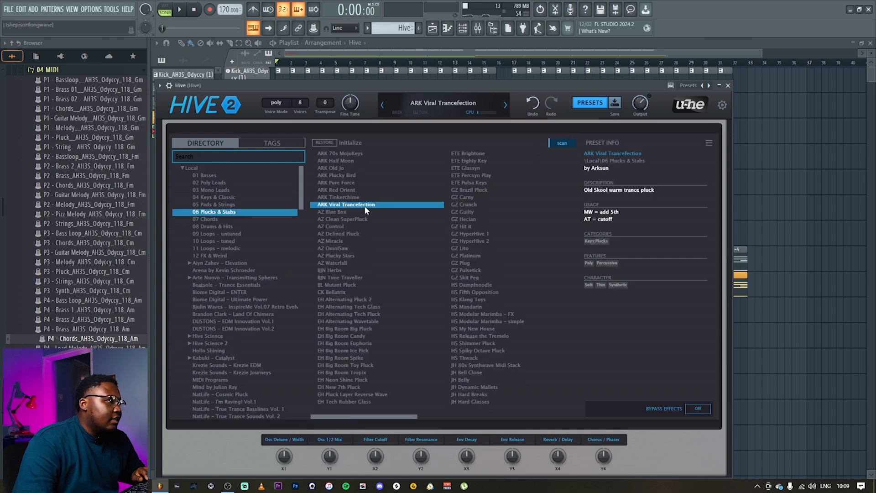
pyautogui.click(729, 86)
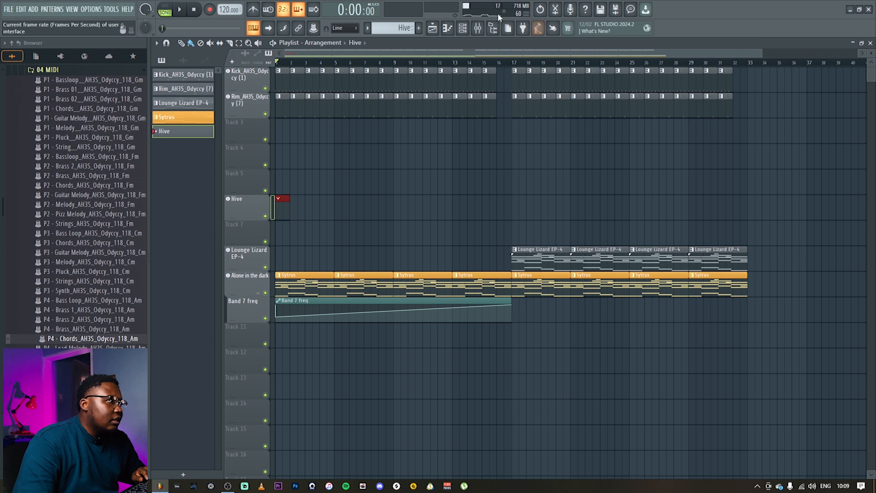
# Step: Open the Hive pattern in the piano roll and set its snap scale to Minor Natural (Aeolian) with root note A
pyautogui.doubleClick(282, 204)
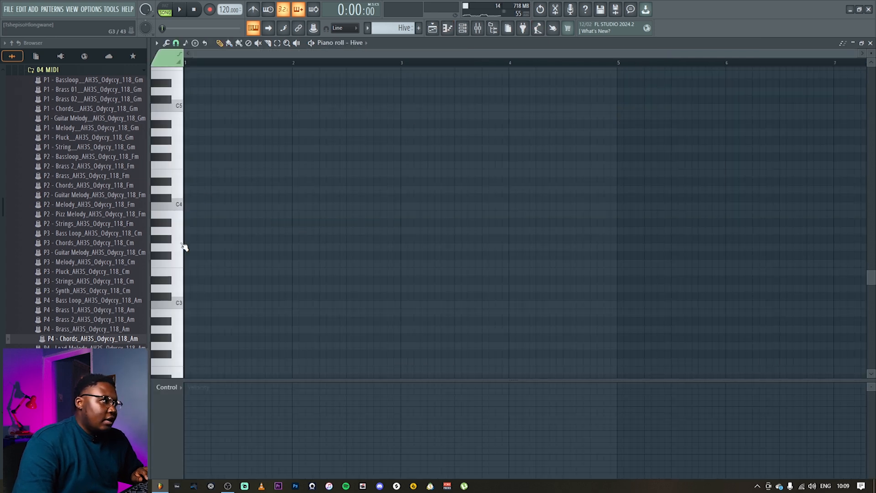
pyautogui.click(186, 43)
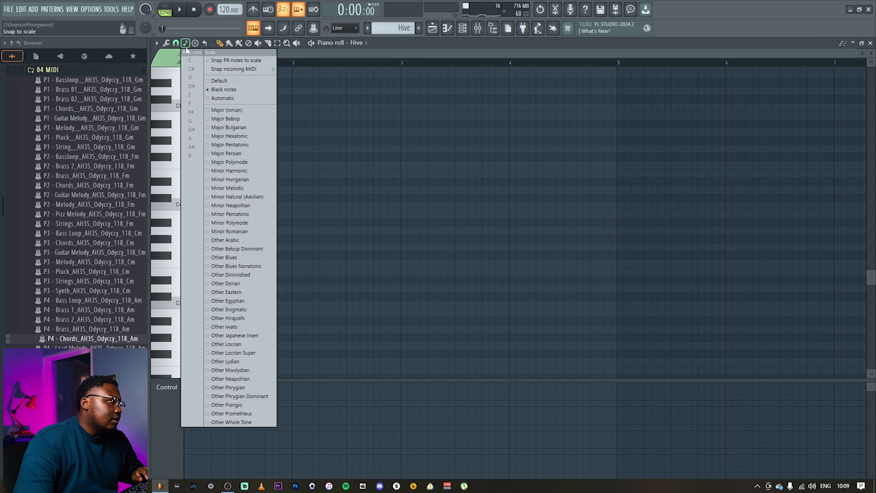
pyautogui.click(252, 197)
pyautogui.click(186, 43)
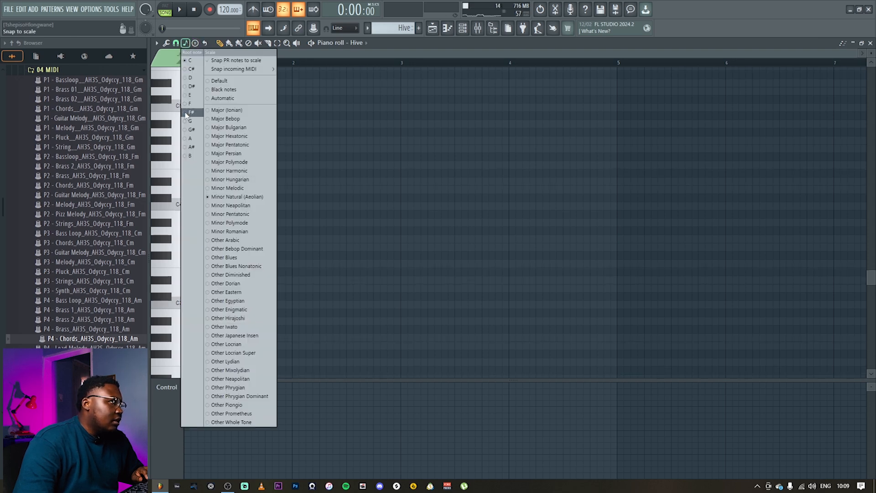
pyautogui.click(189, 147)
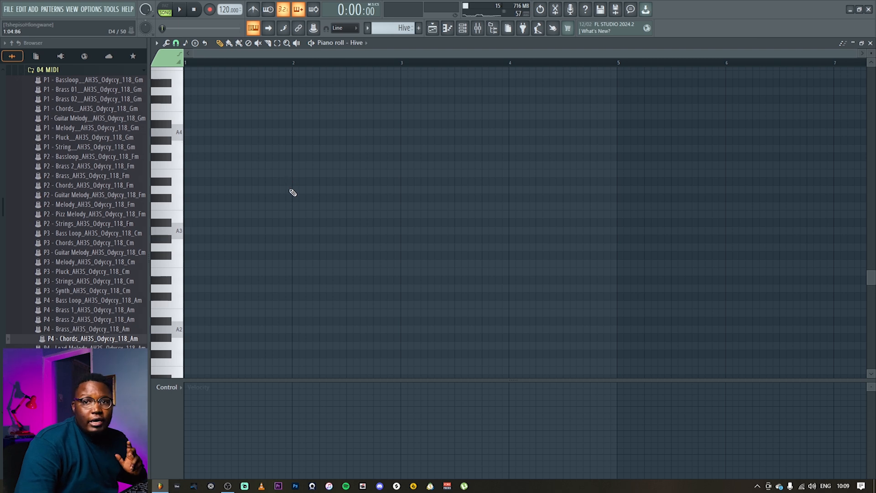
# Step: Draw three short, unevenly spaced A2 notes in bar 1 of the Hive pattern, auditioning the pattern while placing them
pyautogui.scroll(-4, 219, 240)
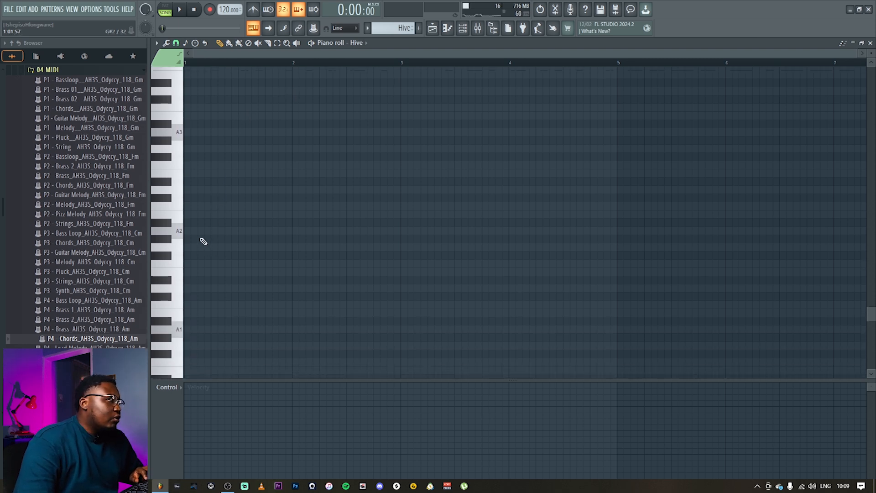
pyautogui.scroll(2, 203, 233)
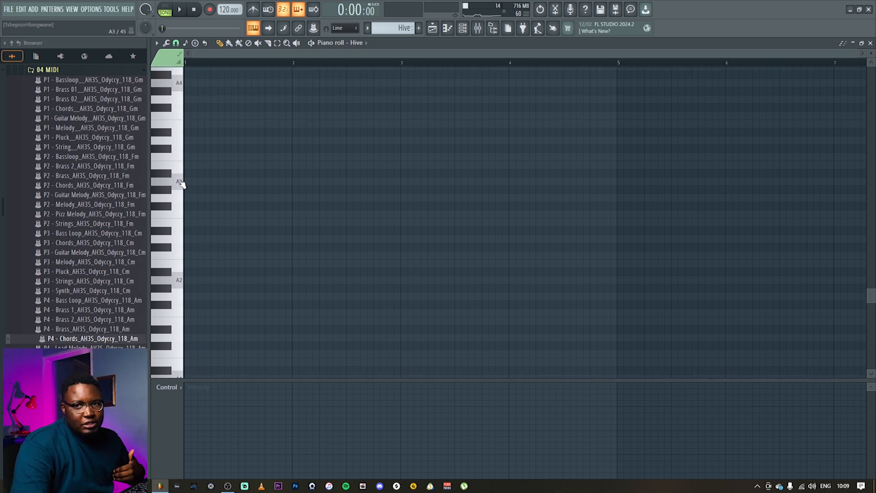
pyautogui.click(181, 185)
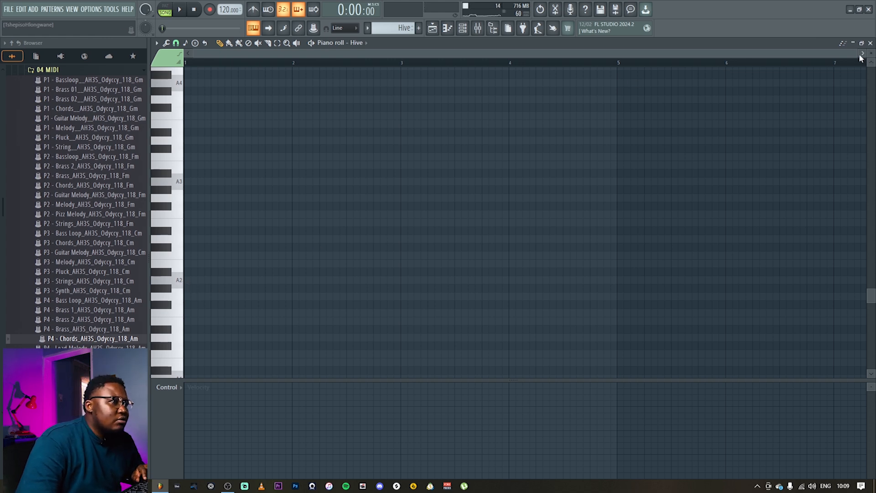
pyautogui.moveTo(857, 53); pyautogui.dragTo(791, 55)
pyautogui.press('space')
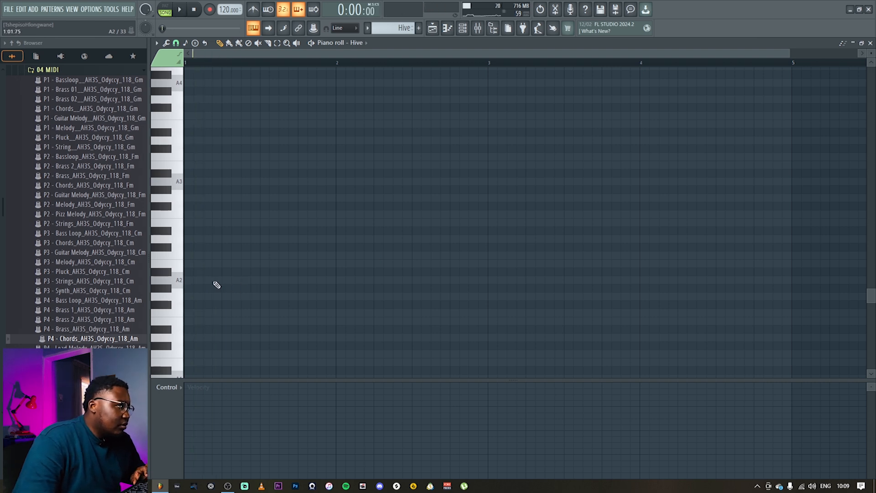
pyautogui.press('space')
pyautogui.click(215, 280)
pyautogui.press('space')
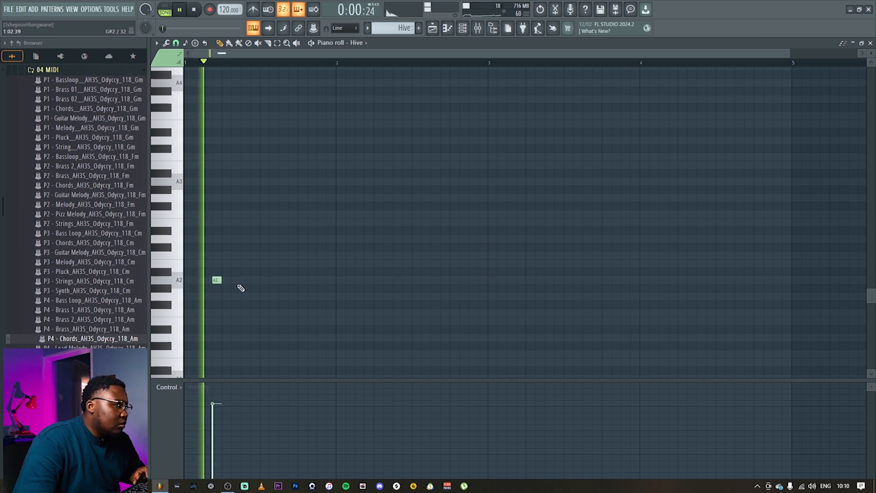
pyautogui.moveTo(216, 279); pyautogui.dragTo(226, 280)
pyautogui.click(265, 280)
pyautogui.click(293, 280)
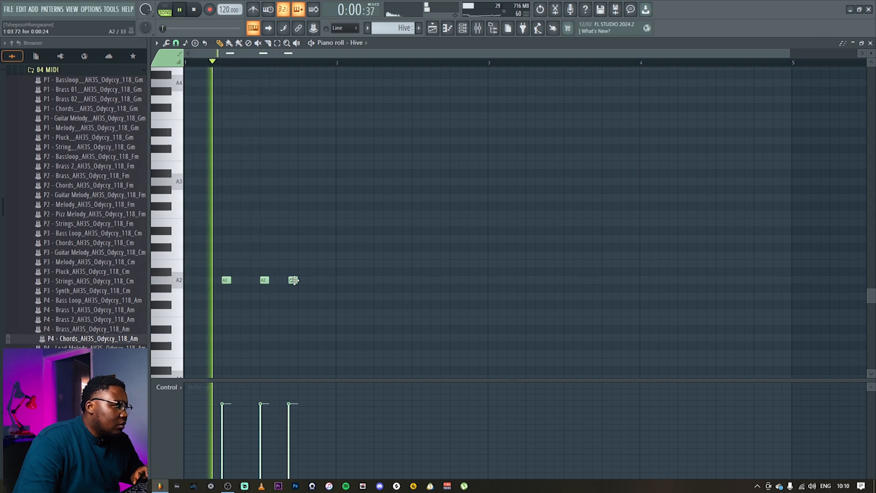
# Step: Add a fourth short A2 note near the end of bar 1 and reduce its velocity to 52%
pyautogui.press('space')
pyautogui.click(320, 282)
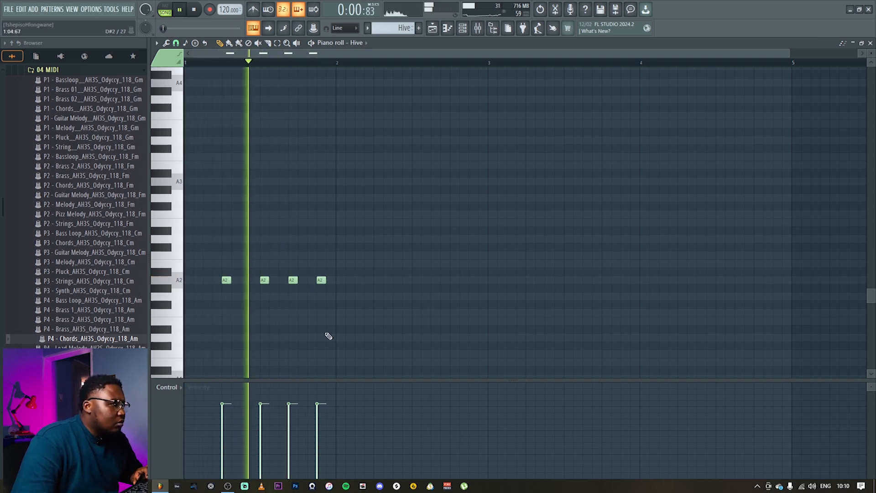
pyautogui.click(318, 425)
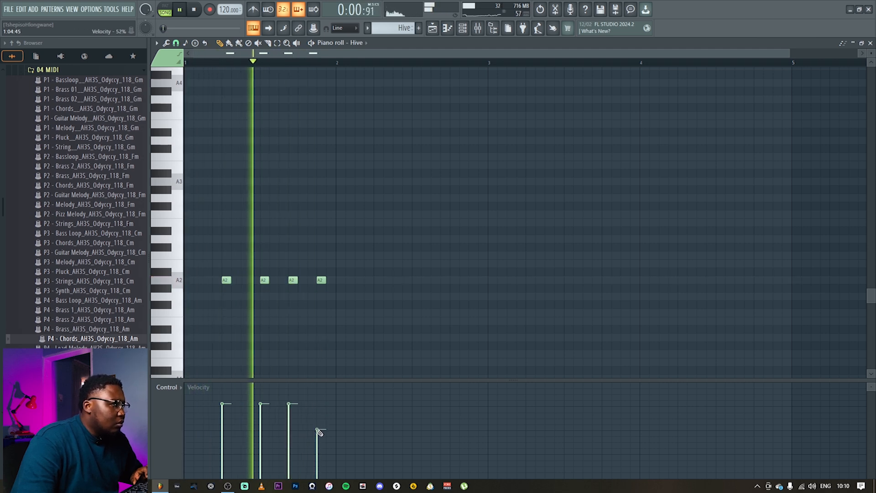
pyautogui.press('space')
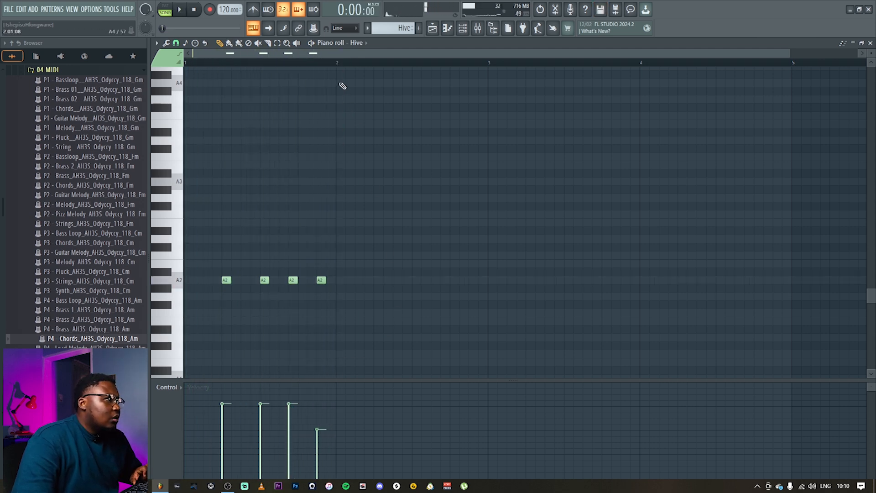
# Step: Duplicate the four A2 notes of bar 1 into bars 2, 3 and 4 of the Hive pattern and clear the selection
pyautogui.hotkey('ctrl', 'a')
pyautogui.hotkey('ctrl', 'b')
pyautogui.hotkey('ctrl', 'b')
pyautogui.hotkey('ctrl', 'b')
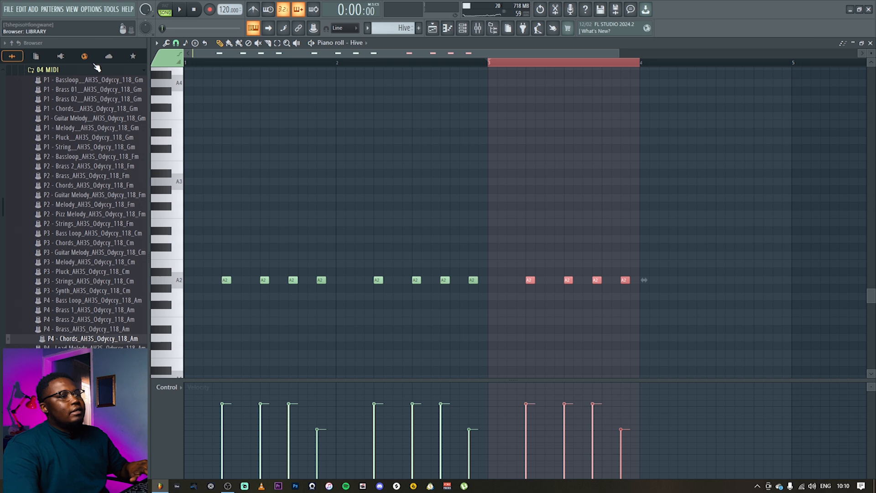
pyautogui.hotkey('ctrl', 'd')
# Step: Start playback and repeat the Hive clip in the playlist until it fills its track up to bar 33
pyautogui.press('space')
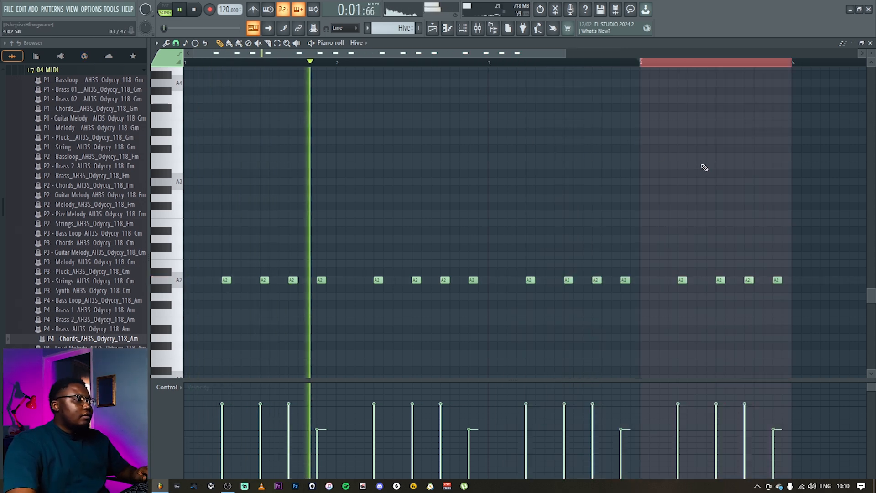
pyautogui.press('F5')
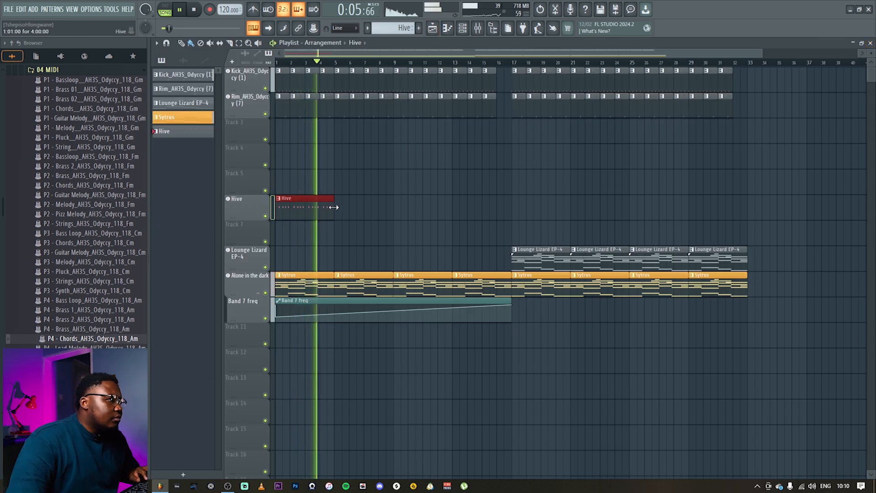
pyautogui.moveTo(334, 208); pyautogui.dragTo(713, 210)
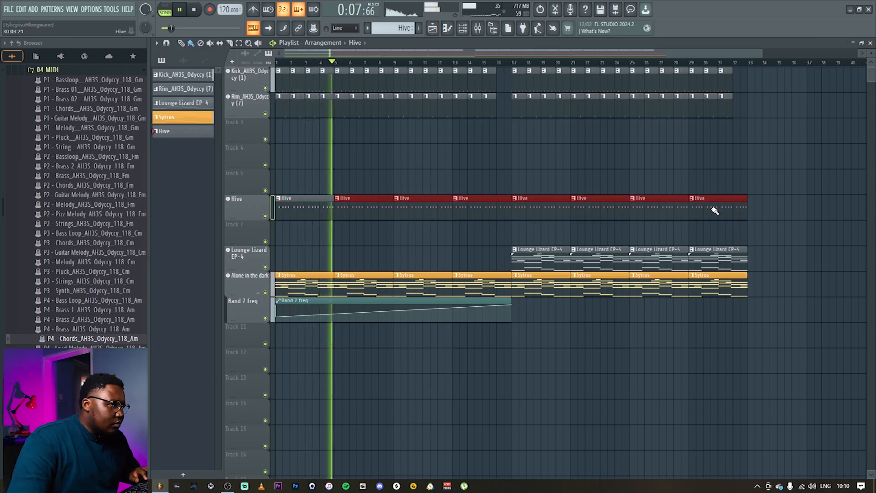
# Step: Lower the Hive mixer track's volume, move the track to insert 17, then deselect the clips and stop playback
pyautogui.press('F9')
pyautogui.moveTo(253, 380); pyautogui.dragTo(253, 391)
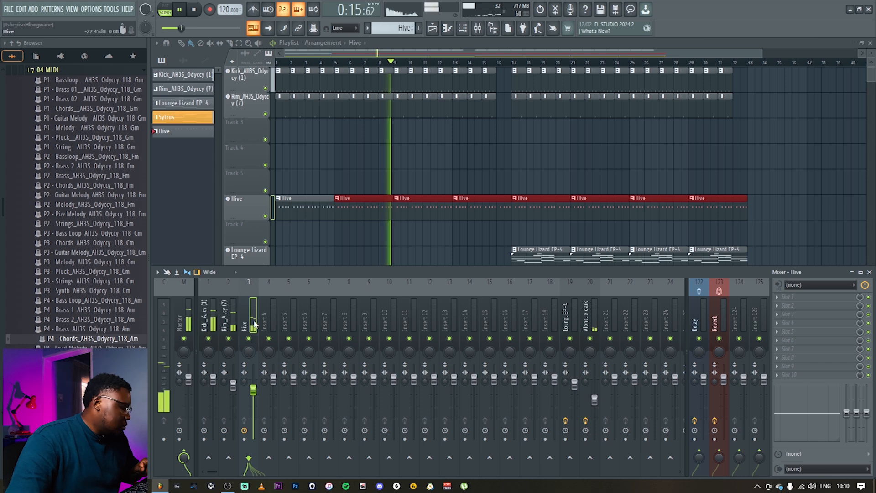
pyautogui.hotkey('alt', 'Right')
pyautogui.hotkey('alt', 'Right')
pyautogui.hotkey('alt', 'Right')
pyautogui.hotkey('alt', 'Right')
pyautogui.hotkey('alt', 'Right')
pyautogui.hotkey('alt', 'Right')
pyautogui.hotkey('alt', 'Right')
pyautogui.hotkey('alt', 'Right')
pyautogui.hotkey('alt', 'Right')
pyautogui.hotkey('alt', 'Right')
pyautogui.hotkey('alt', 'Right')
pyautogui.hotkey('alt', 'Right')
pyautogui.hotkey('alt', 'Right')
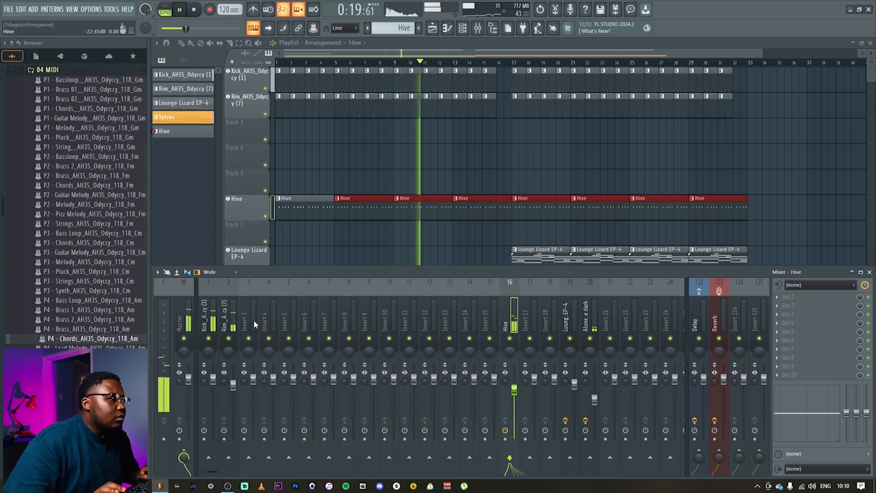
pyautogui.hotkey('alt', 'Right')
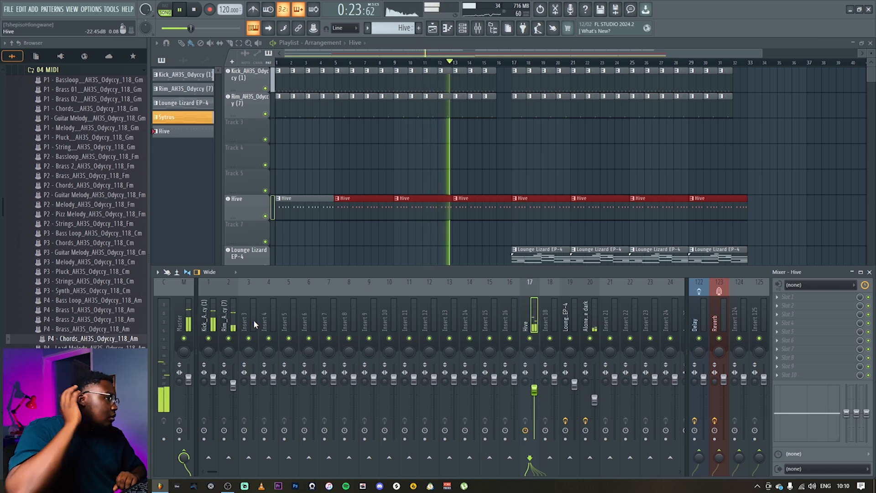
pyautogui.click(816, 200)
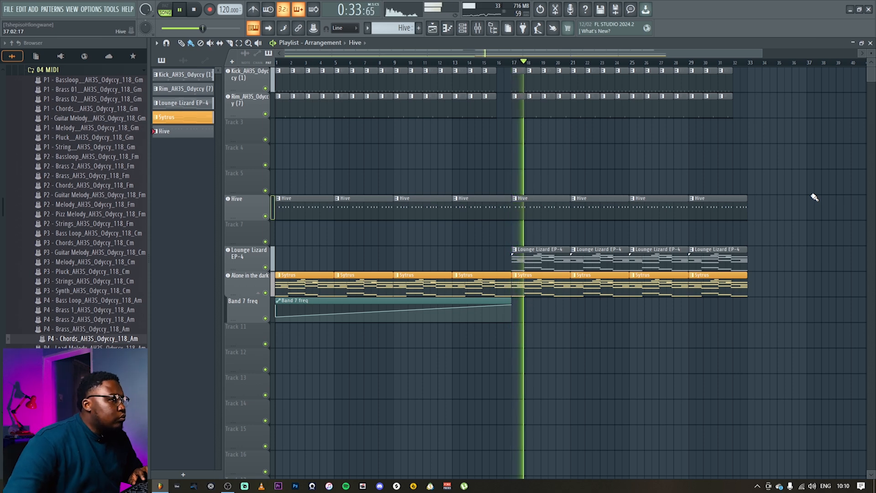
pyautogui.press('space')
# Step: Open the 02 Shaker Loops folder in 02 Loops of the Afro House Universe (3Step) pack and audition several shaker loops
pyautogui.scroll(6, 73, 201)
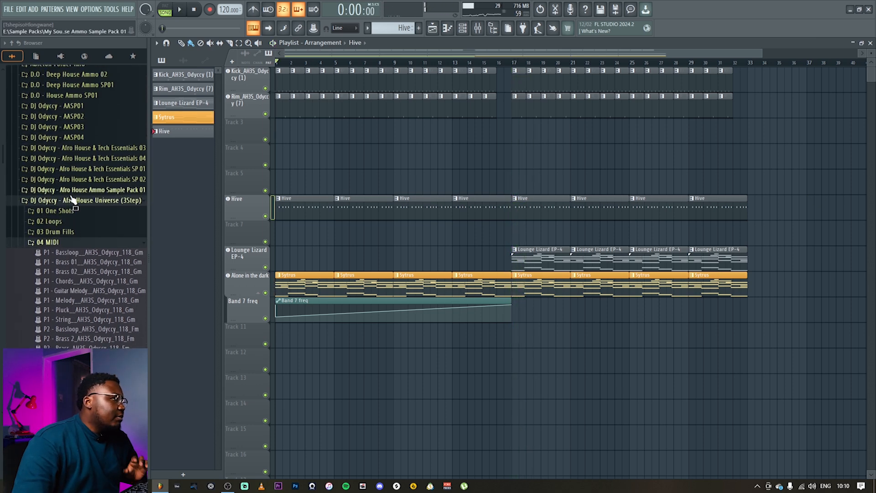
pyautogui.click(59, 244)
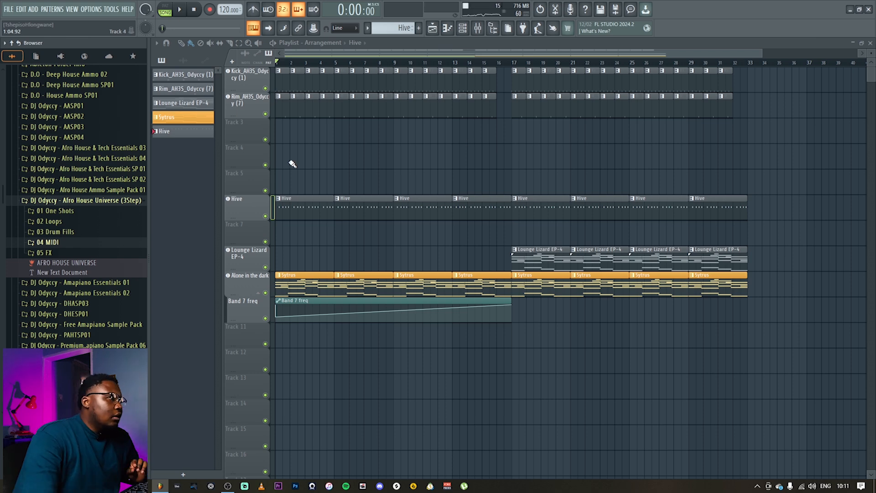
pyautogui.click(68, 222)
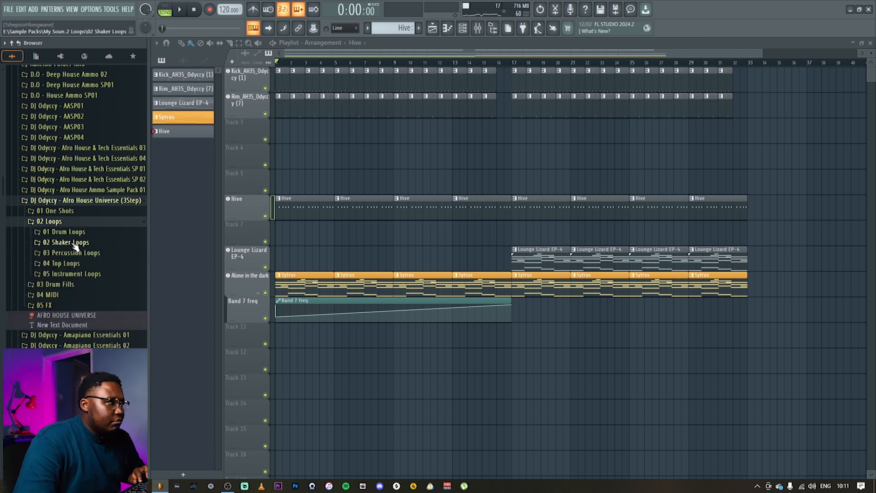
pyautogui.click(73, 243)
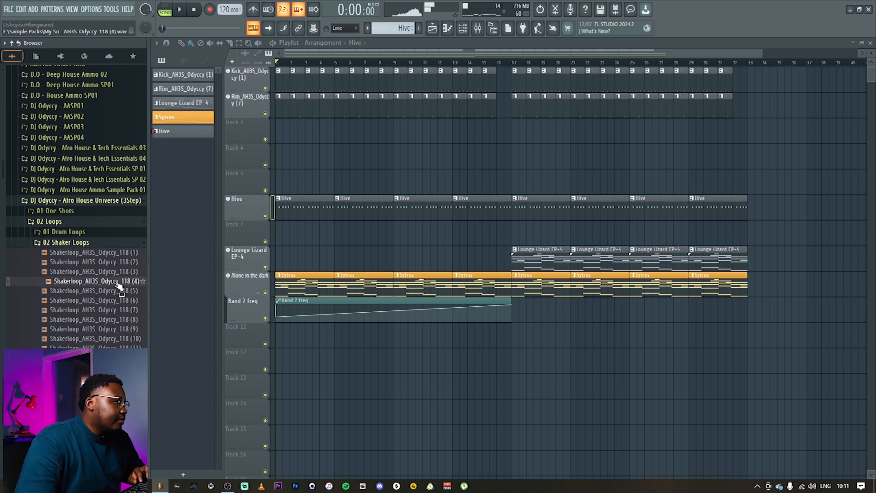
pyautogui.click(111, 338)
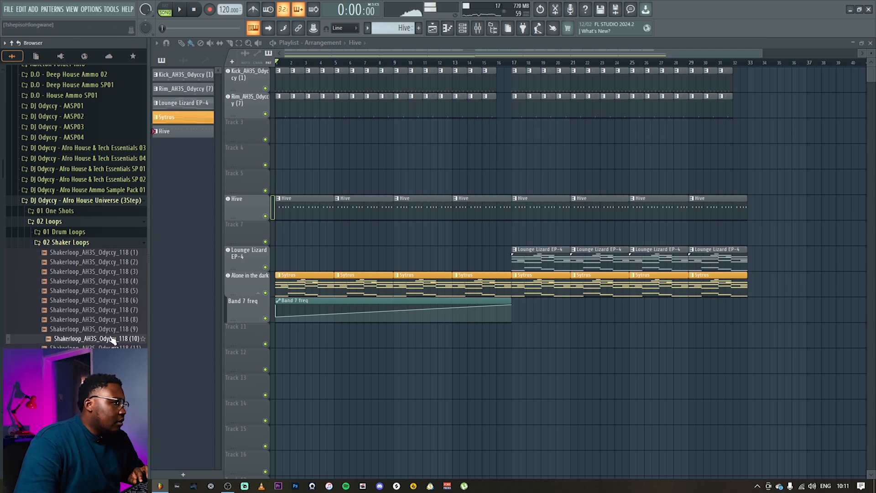
pyautogui.press('Down')
pyautogui.press('Down')
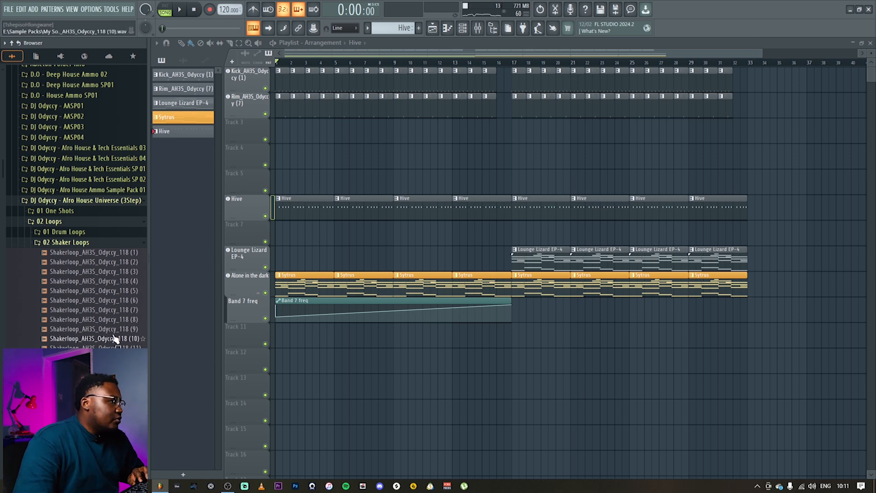
# Step: Add Shakerloop_AH3S_Odyccy_118 (10) as an audio track on Track 3, place its clip at bar 17 and duplicate it up to bar 33
pyautogui.moveTo(110, 339); pyautogui.dragTo(251, 135)
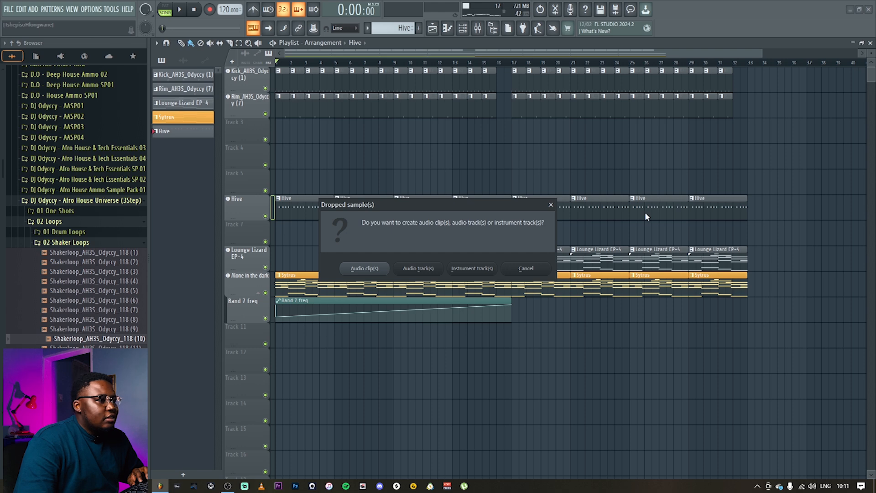
pyautogui.click(422, 270)
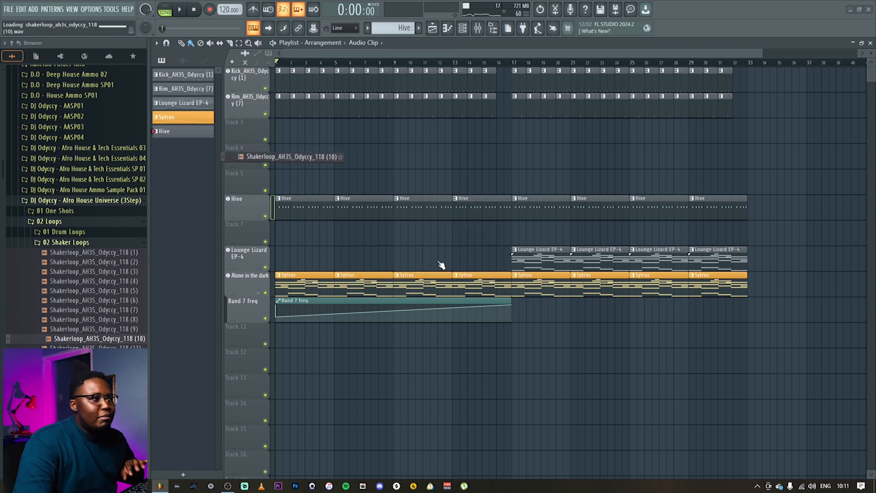
pyautogui.moveTo(343, 135); pyautogui.dragTo(580, 135)
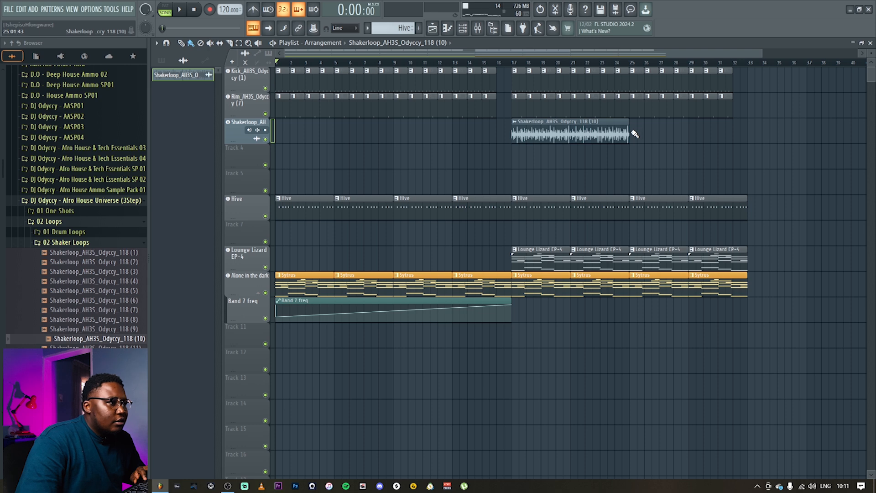
pyautogui.hotkey('ctrl', 'b')
# Step: Play the arrangement from bar 13 and lower the shaker loop's mixer volume slightly, nudging the Hive fader to balance it
pyautogui.click(465, 28)
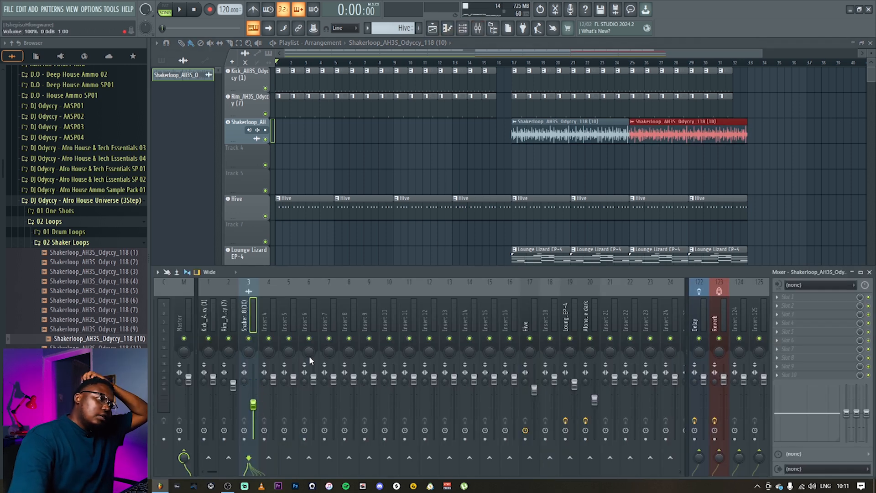
pyautogui.click(457, 63)
pyautogui.press('space')
pyautogui.hotkey('ctrl', 'd')
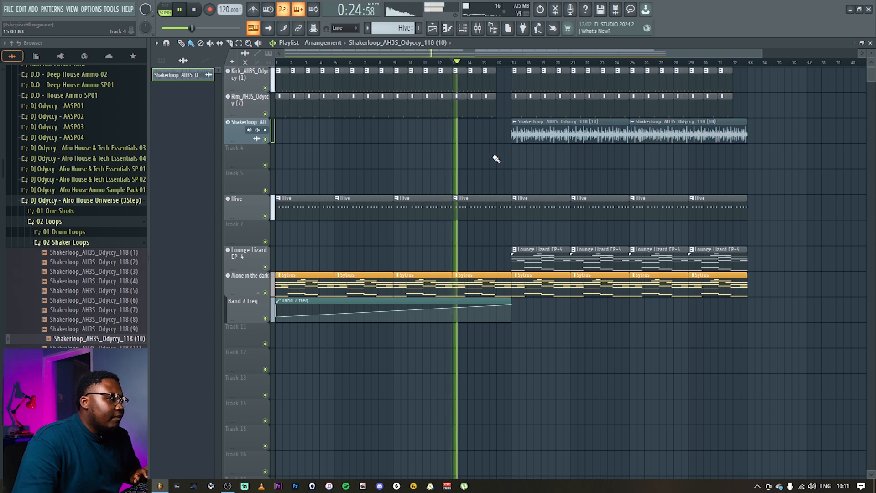
pyautogui.press('F9')
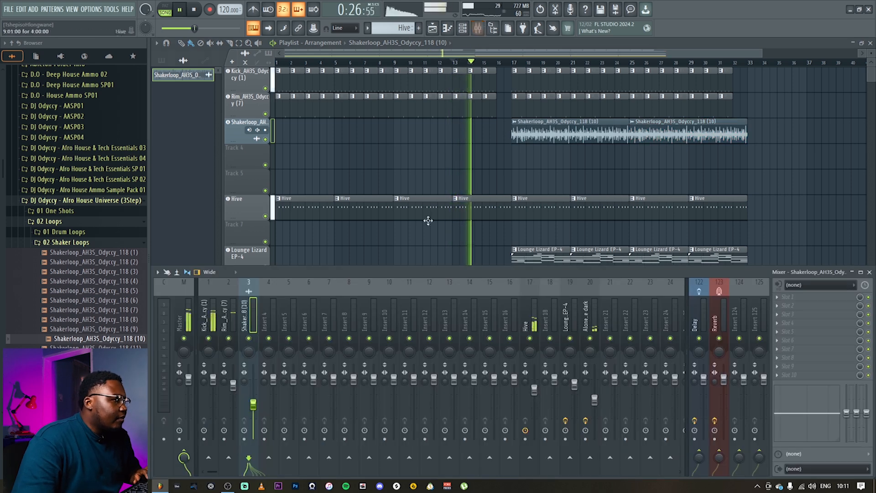
pyautogui.moveTo(254, 405); pyautogui.dragTo(253, 409)
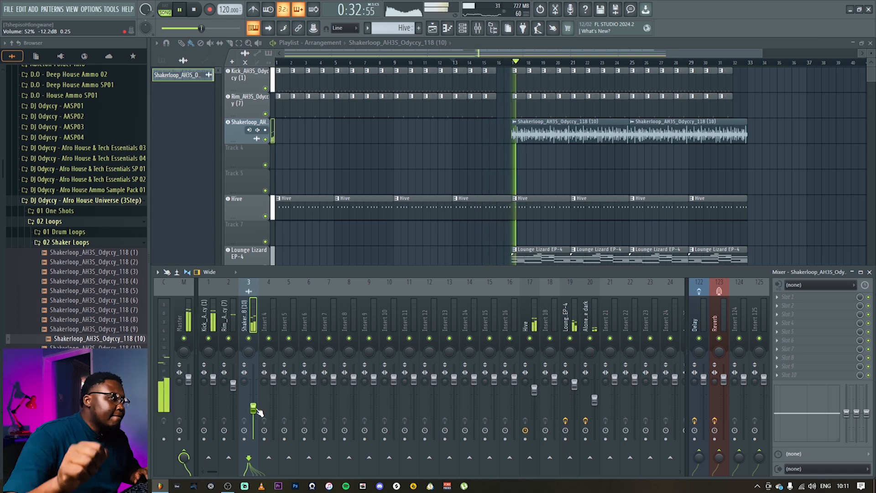
pyautogui.moveTo(253, 407); pyautogui.dragTo(253, 410)
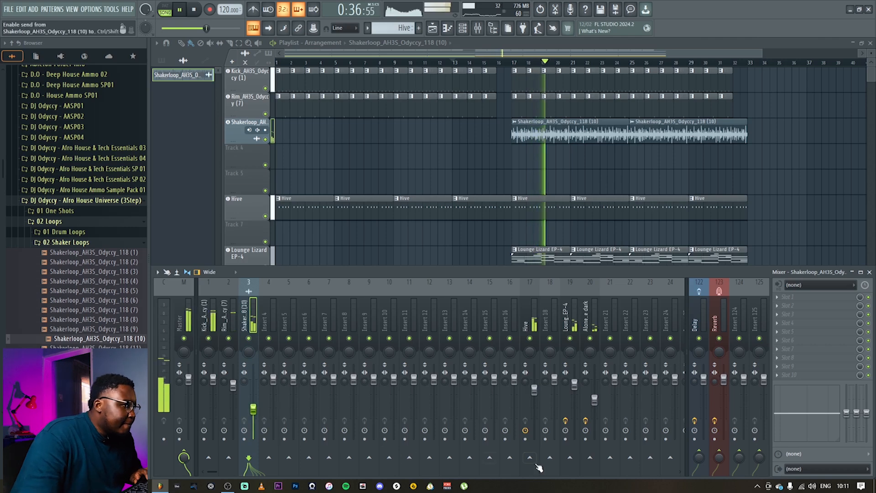
pyautogui.moveTo(535, 389); pyautogui.dragTo(535, 388)
pyautogui.press('F9')
# Step: Duplicate all playlist clips between bars 17 and 33 into bars 33 to 49 and clear the selection
pyautogui.moveTo(797, 371); pyautogui.dragTo(517, 13)
pyautogui.hotkey('ctrl', 'b')
pyautogui.hscroll(4, 745, 186)
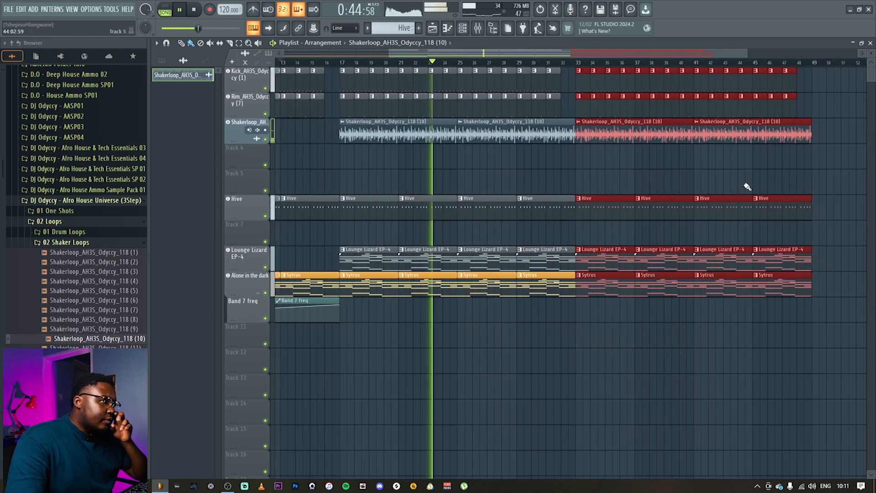
pyautogui.keyDown('ctrl'); pyautogui.click(694, 164); pyautogui.keyUp('ctrl')
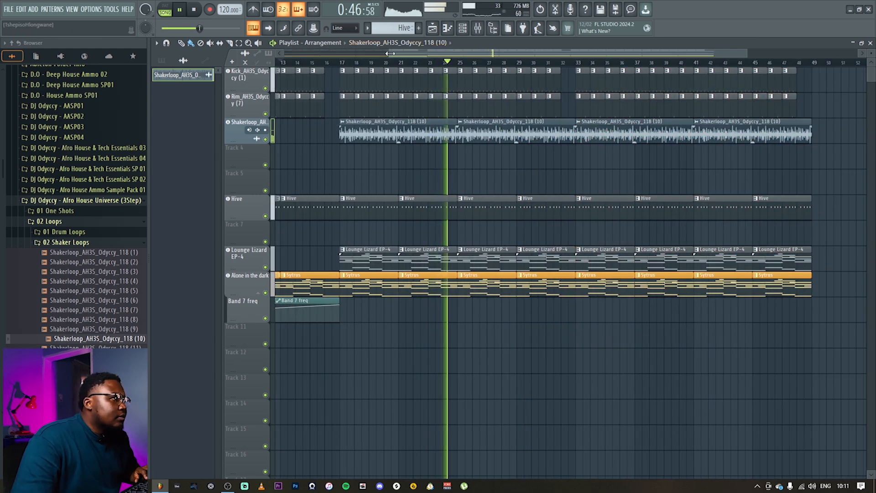
# Step: Lower the shaker loop's mixer volume further while the extended arrangement plays, then stop playback
pyautogui.moveTo(390, 53); pyautogui.dragTo(236, 53)
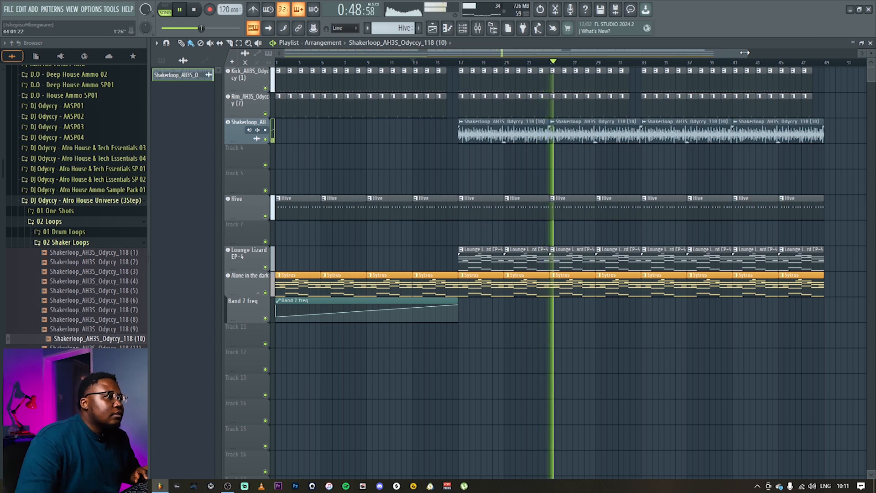
pyautogui.moveTo(747, 53); pyautogui.dragTo(795, 55)
pyautogui.click(478, 28)
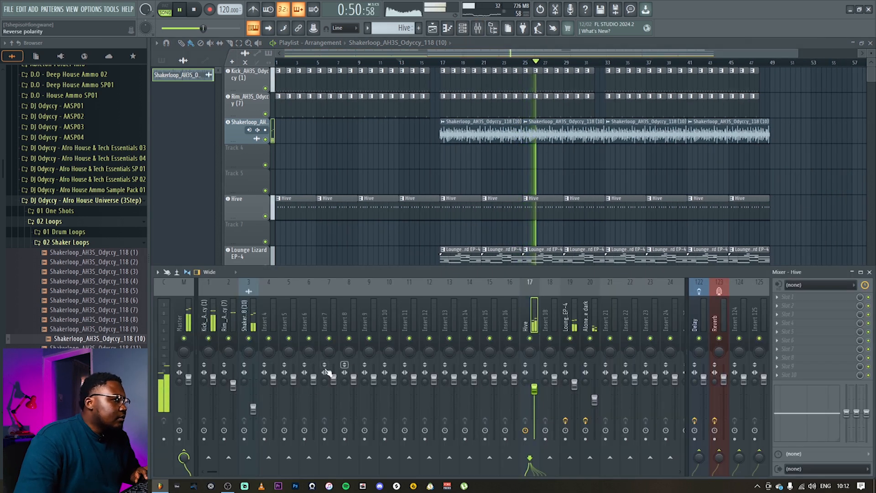
pyautogui.moveTo(254, 408); pyautogui.dragTo(260, 416)
pyautogui.press('F9')
pyautogui.press('space')
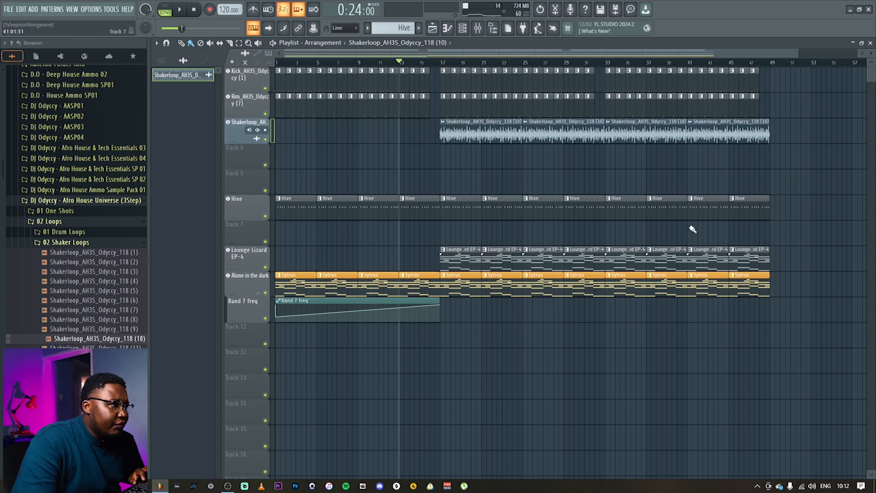
# Step: Delete the last four Hive clips, between bars 33 and 49, from the playlist
pyautogui.rightClick(622, 216)
pyautogui.rightClick(664, 215)
pyautogui.rightClick(705, 214)
pyautogui.rightClick(748, 215)
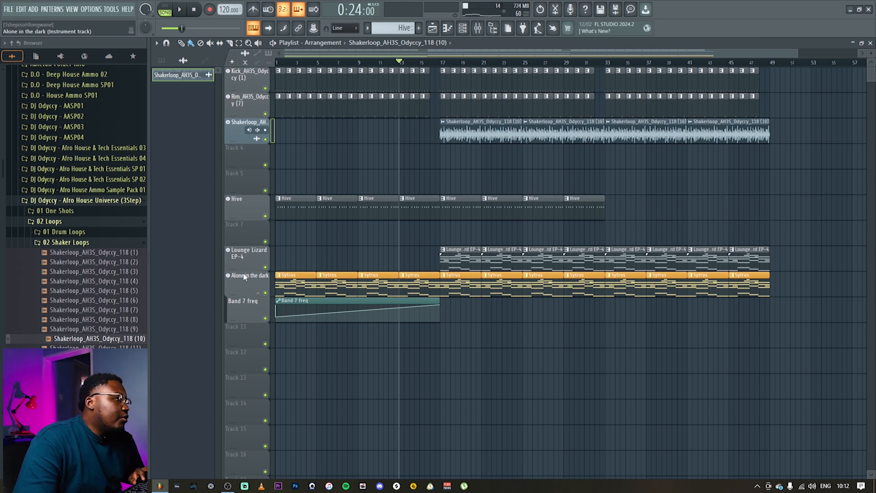
# Step: Move the Lounge Lizard, Alone in the dark and Band 7 freq tracks down one slot and make Track 7 a GMS instrument track
pyautogui.moveTo(269, 249); pyautogui.dragTo(262, 305)
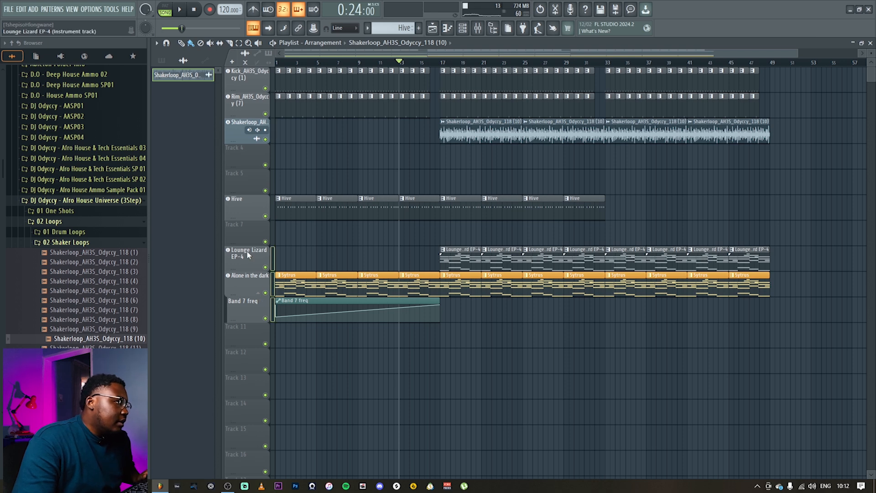
pyautogui.moveTo(247, 252); pyautogui.dragTo(247, 285)
pyautogui.rightClick(250, 222)
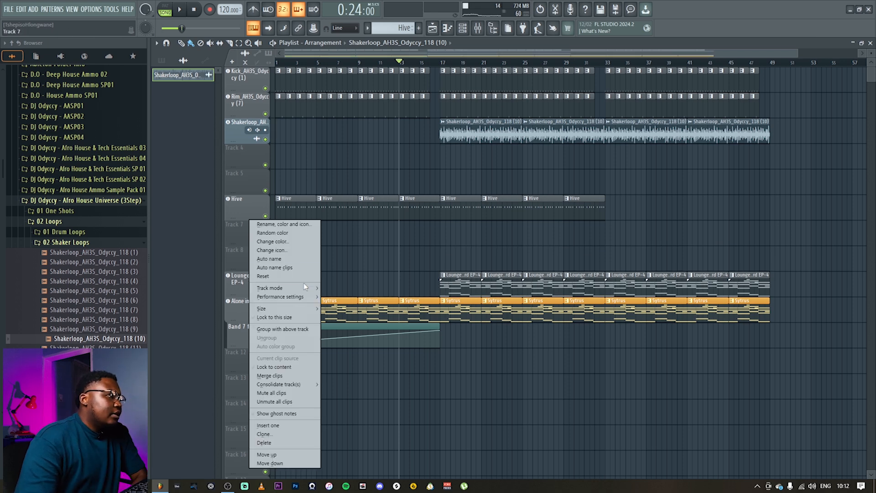
pyautogui.moveTo(297, 288)
pyautogui.moveTo(347, 305)
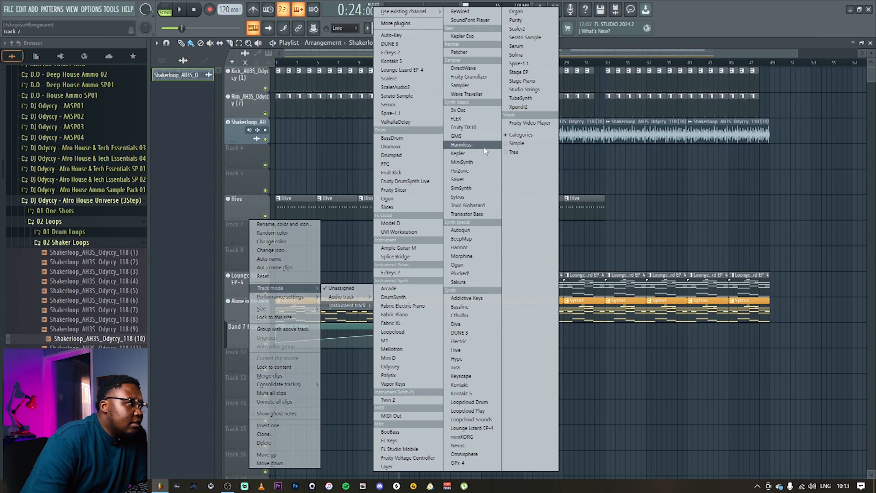
pyautogui.click(456, 137)
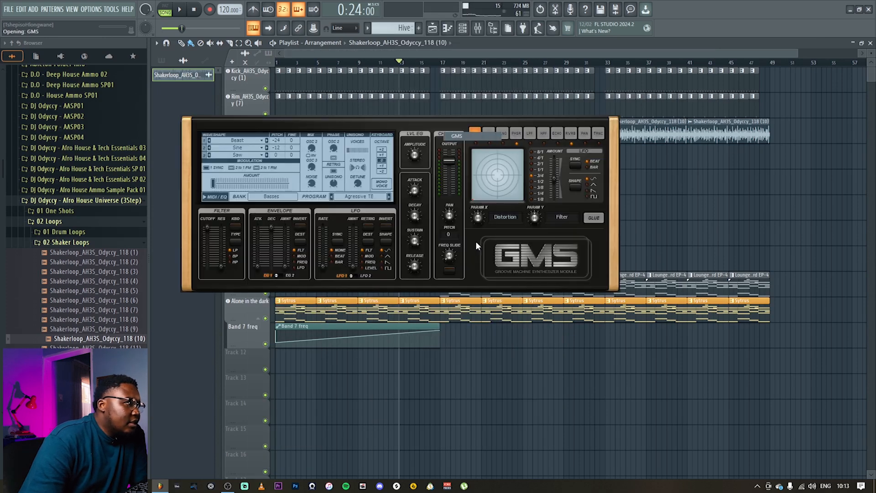
# Step: Load the Analog Bass 4 TE preset from GMS's Basses bank and close the presets library
pyautogui.click(271, 196)
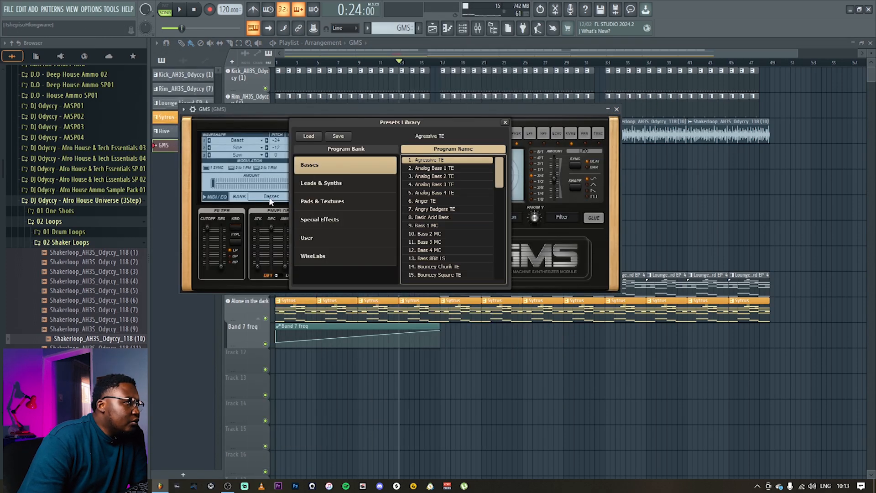
pyautogui.click(448, 193)
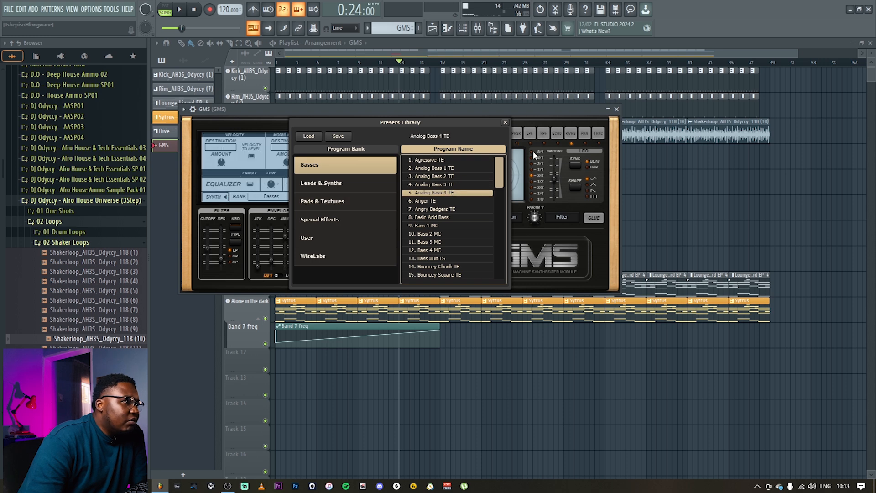
pyautogui.click(505, 122)
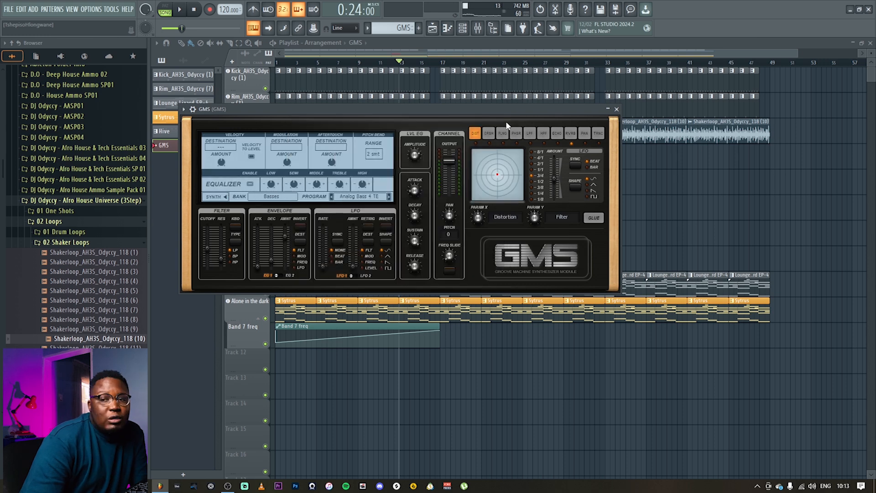
# Step: Add a GMS clip at bar 33 and copy the four lowest Lounge Lizard chord notes (F3, A3, G3, F3) into it
pyautogui.click(617, 110)
pyautogui.moveTo(408, 235); pyautogui.dragTo(612, 234)
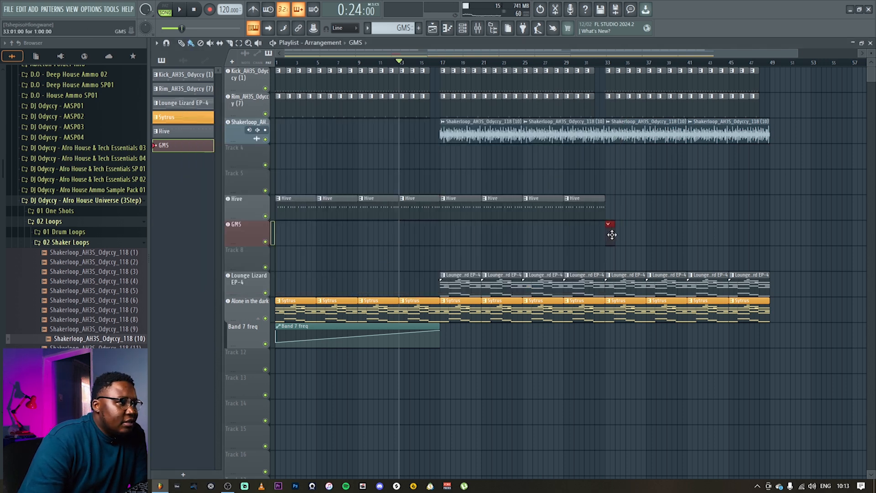
pyautogui.doubleClick(626, 285)
pyautogui.moveTo(446, 53); pyautogui.dragTo(362, 53)
pyautogui.scroll(3, 401, 272)
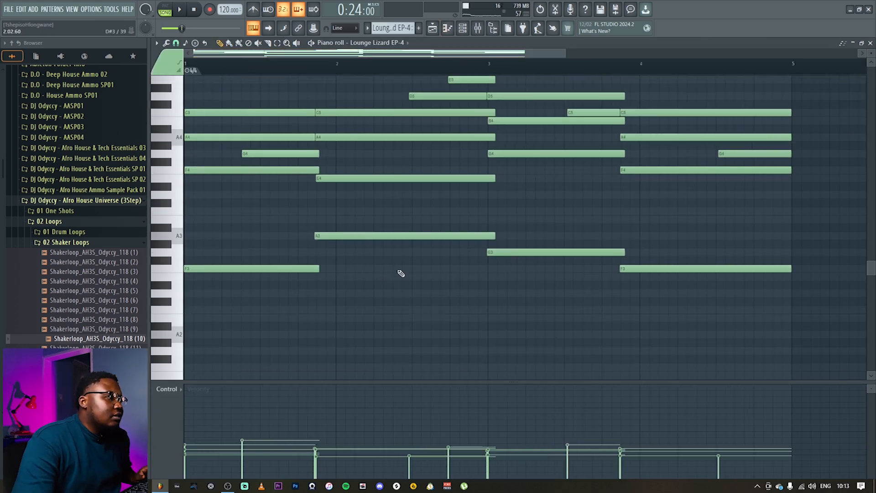
pyautogui.moveTo(841, 356); pyautogui.dragTo(189, 254)
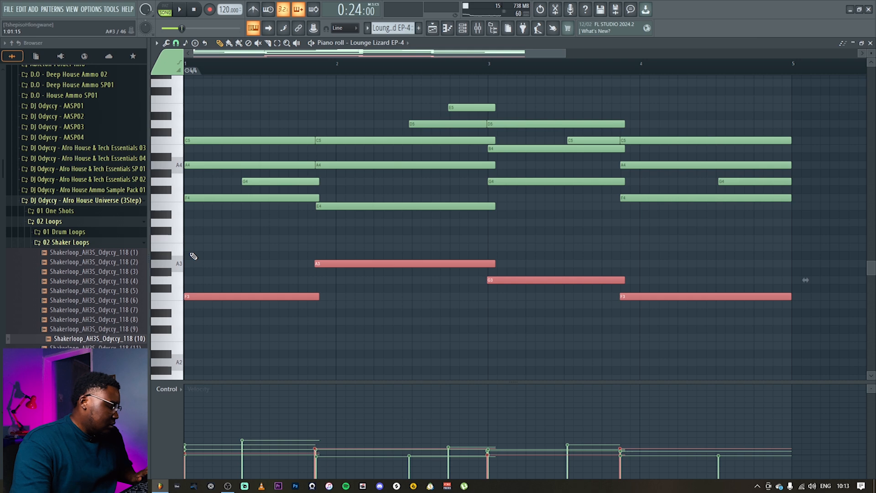
pyautogui.click(871, 42)
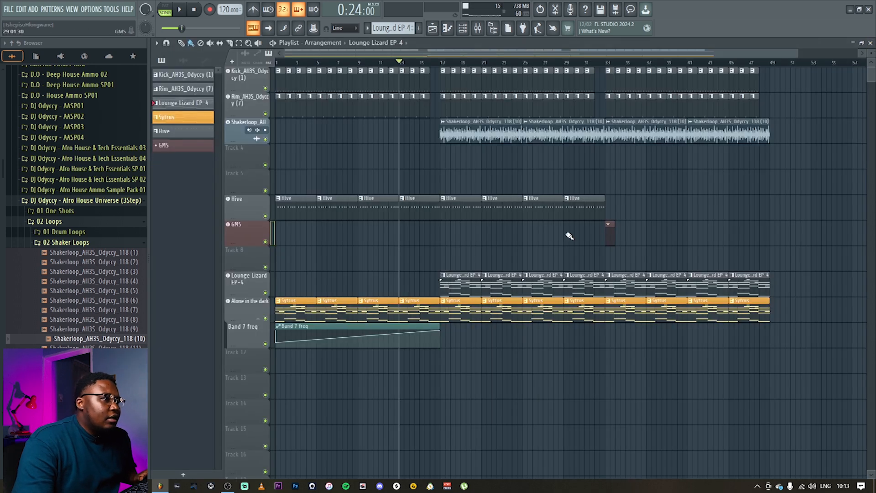
pyautogui.doubleClick(610, 234)
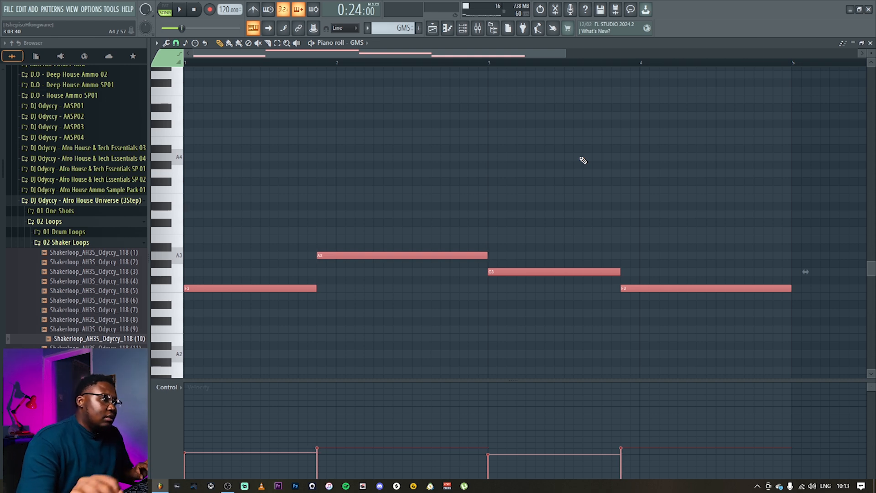
# Step: Level the velocities of the four GMS bass notes and repeat the GMS clip up to bar 49
pyautogui.moveTo(190, 426); pyautogui.dragTo(753, 426)
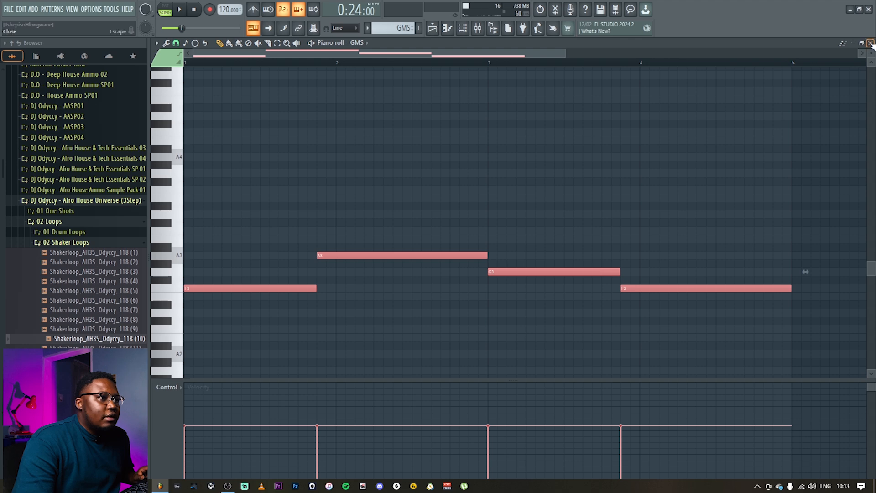
pyautogui.click(870, 43)
pyautogui.moveTo(652, 234); pyautogui.dragTo(767, 234)
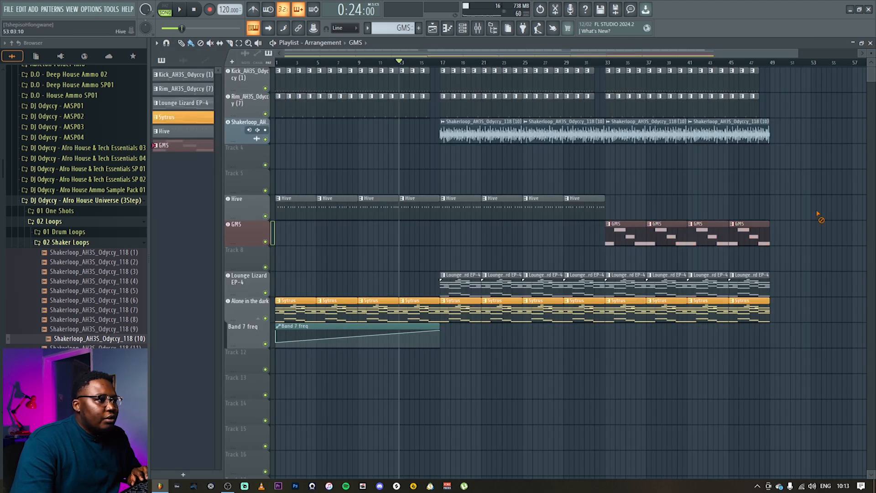
# Step: Play the arrangement from just before bar 33, delete the four Lounge Lizard clips between bars 33 and 49, and stop playback
pyautogui.click(582, 64)
pyautogui.press('space')
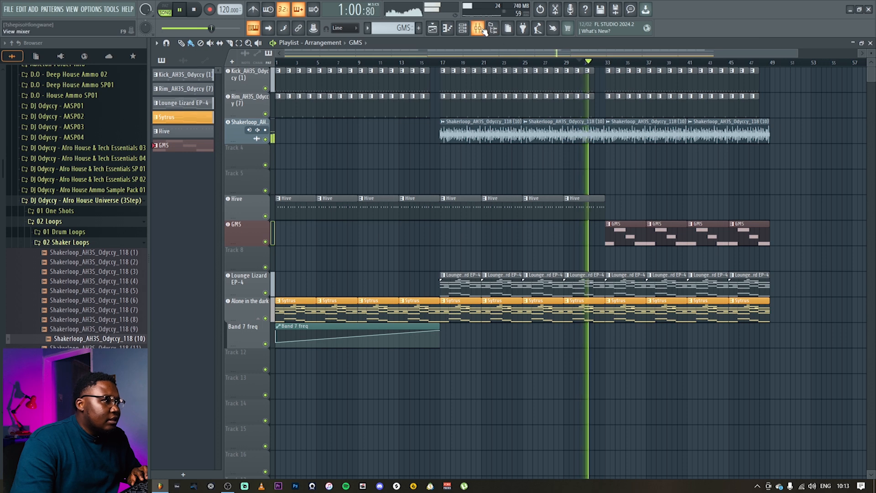
pyautogui.rightClick(632, 281)
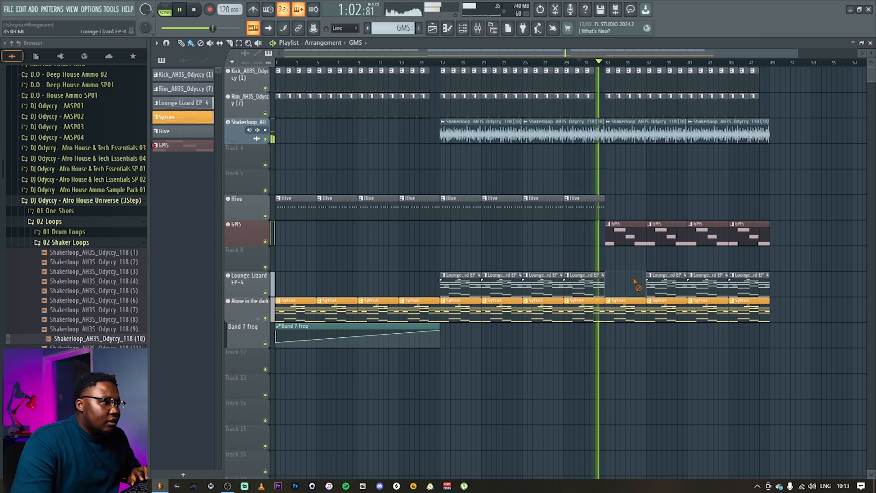
pyautogui.rightClick(667, 284)
pyautogui.rightClick(708, 286)
pyautogui.rightClick(750, 287)
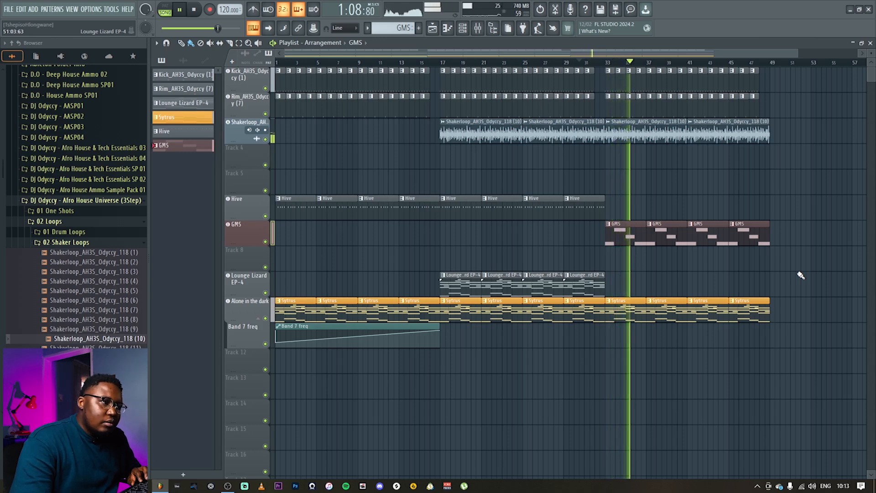
pyautogui.press('space')
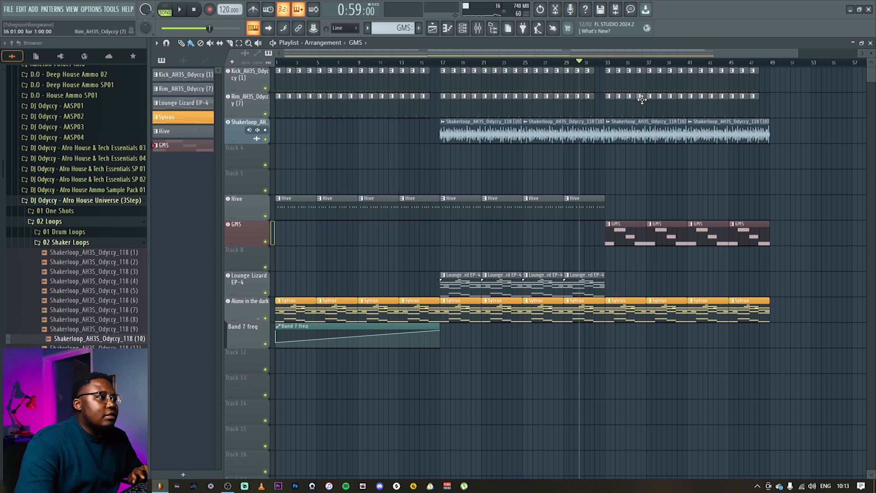
# Step: Set the playhead to bar 33 and move the Lounge Lizard, Alone in the dark and Band 7 freq tracks down one slot
pyautogui.click(607, 62)
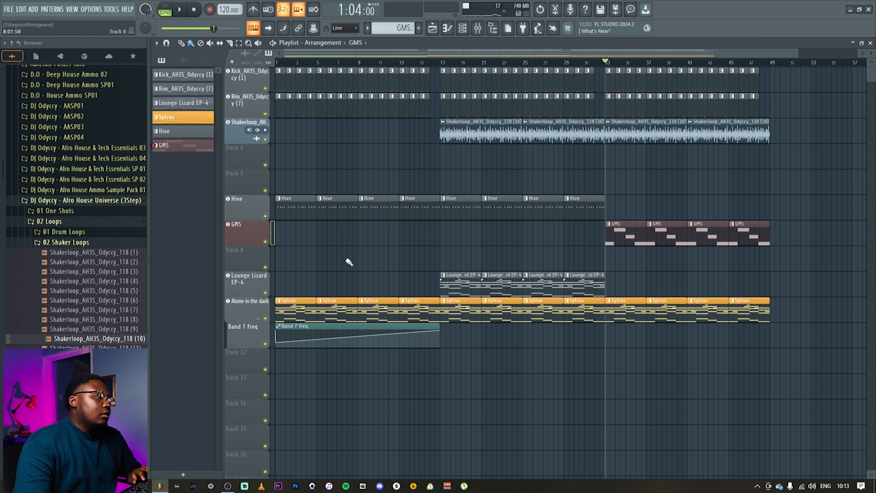
pyautogui.moveTo(273, 276); pyautogui.dragTo(270, 333)
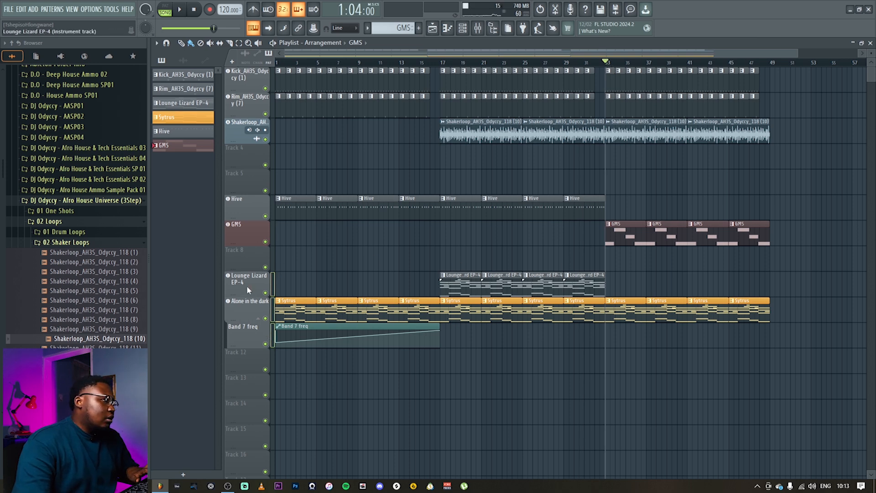
pyautogui.moveTo(247, 288); pyautogui.dragTo(247, 310)
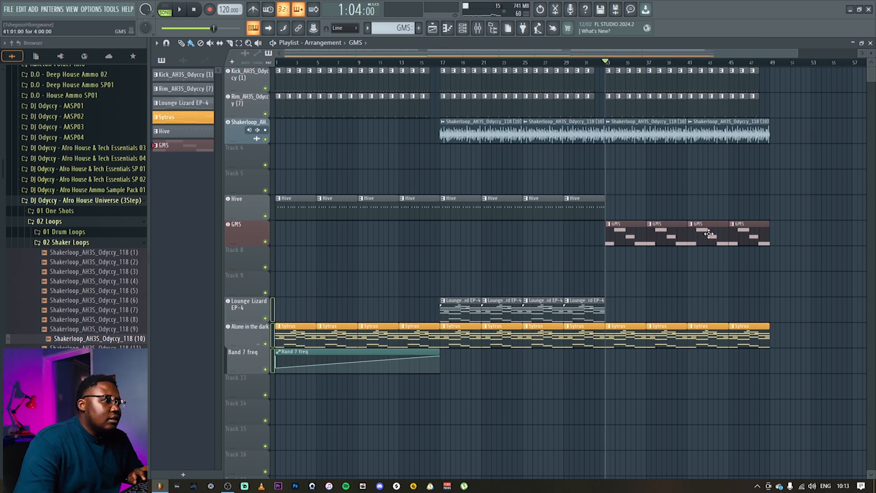
# Step: Create an automation clip for the GMS filter cutoff and raise its end point at bar 49 to 65%
pyautogui.click(255, 237)
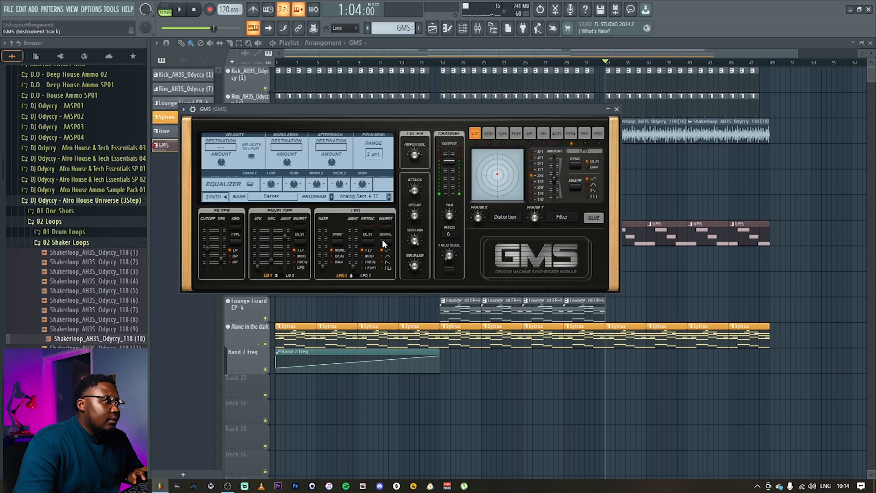
pyautogui.rightClick(207, 247)
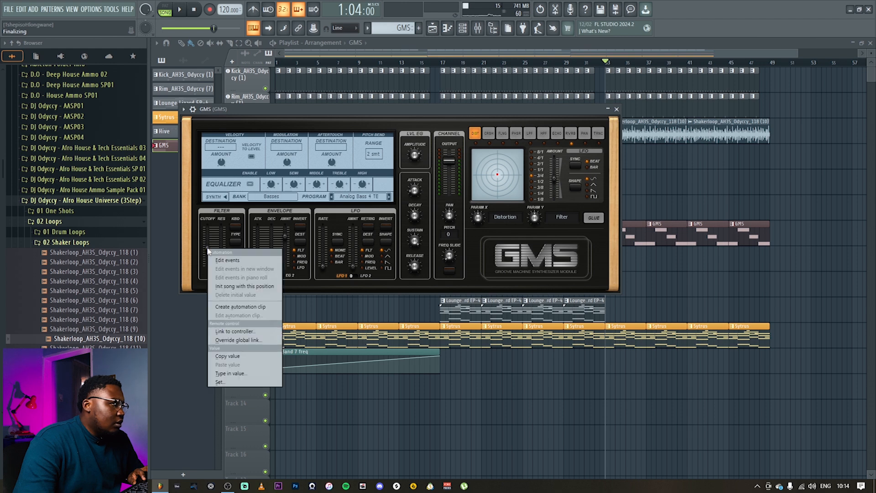
pyautogui.click(234, 307)
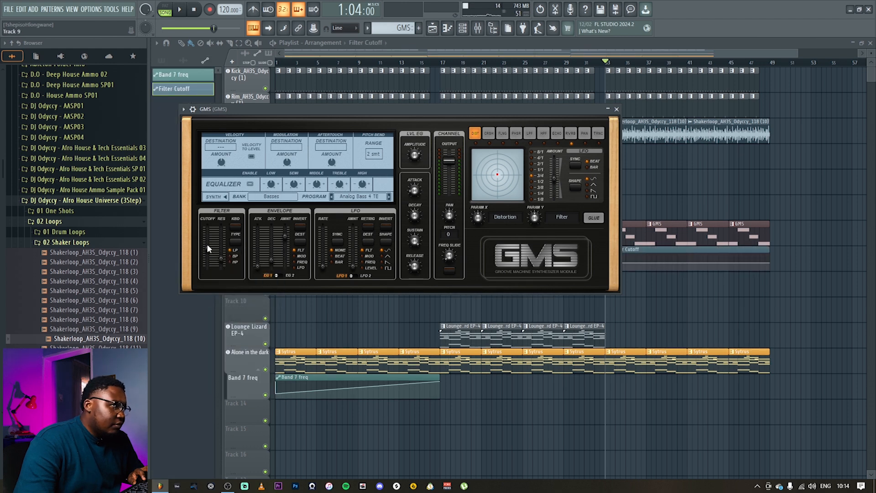
pyautogui.press('Escape')
pyautogui.moveTo(762, 265); pyautogui.dragTo(766, 260)
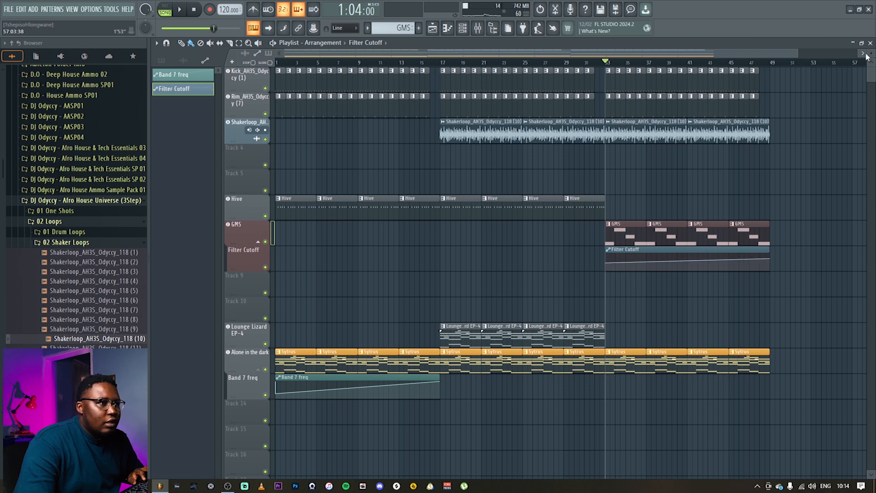
pyautogui.scroll(4, 811, 137)
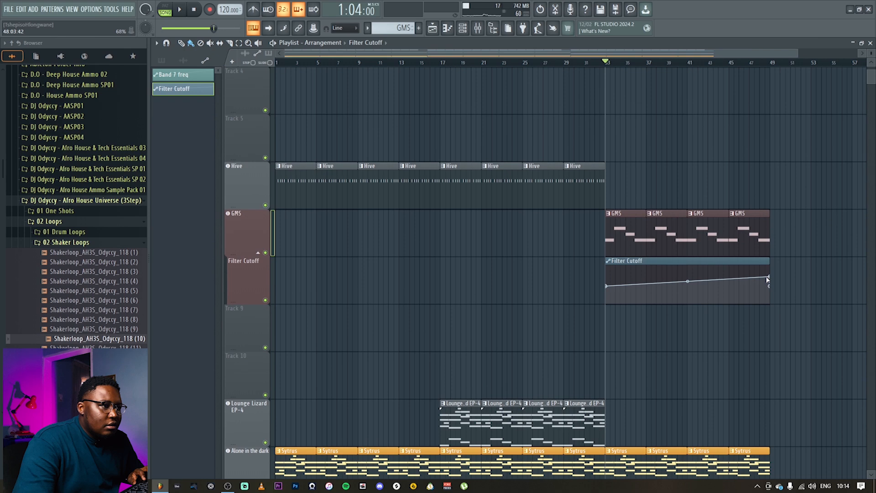
pyautogui.moveTo(771, 277); pyautogui.dragTo(772, 279)
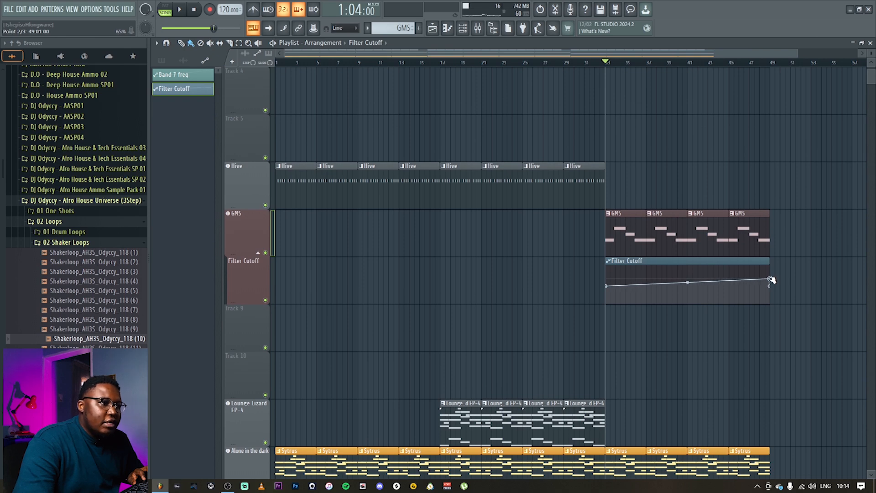
# Step: Play the section from just before bar 33, lower the shaker loop's mixer volume to 38%, and stop playback
pyautogui.click(591, 63)
pyautogui.press('space')
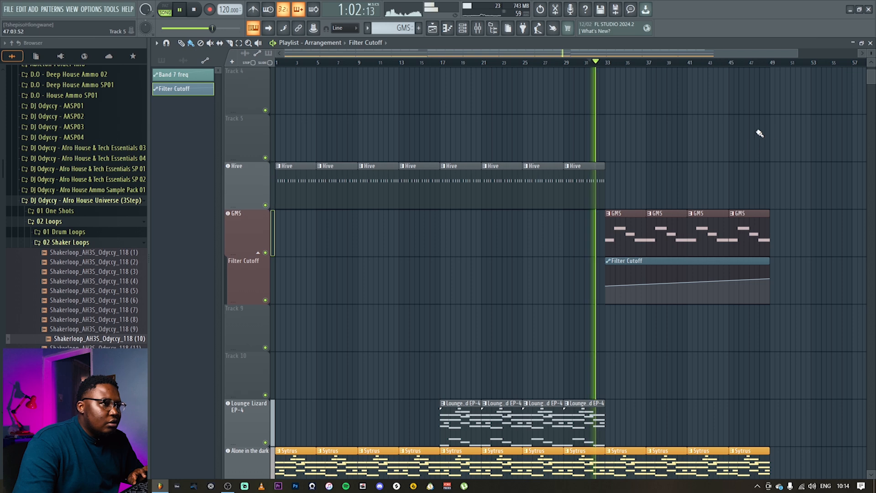
pyautogui.scroll(3, 846, 115)
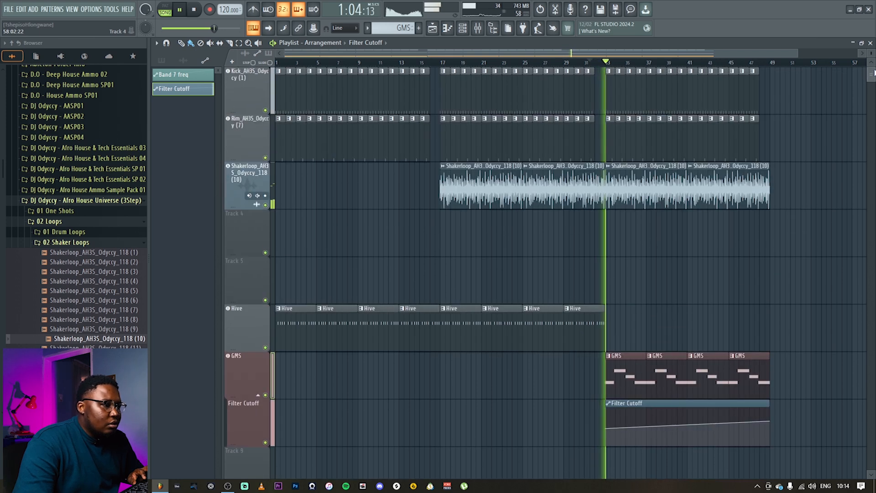
pyautogui.scroll(-3, 788, 166)
pyautogui.scroll(3, 788, 166)
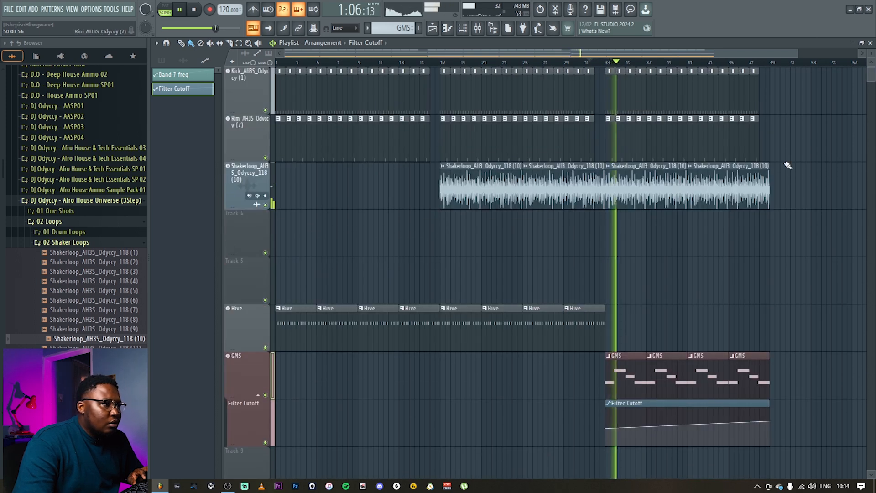
pyautogui.press('F9')
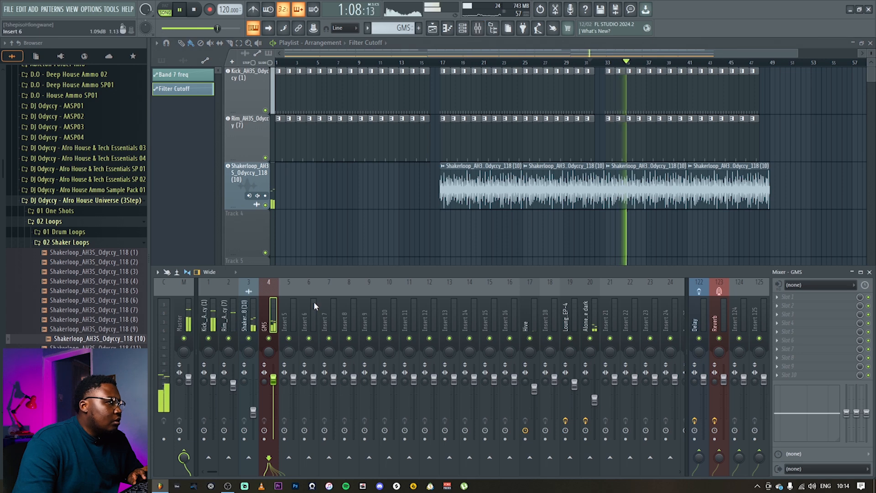
pyautogui.click(253, 412)
pyautogui.moveTo(253, 412); pyautogui.dragTo(253, 415)
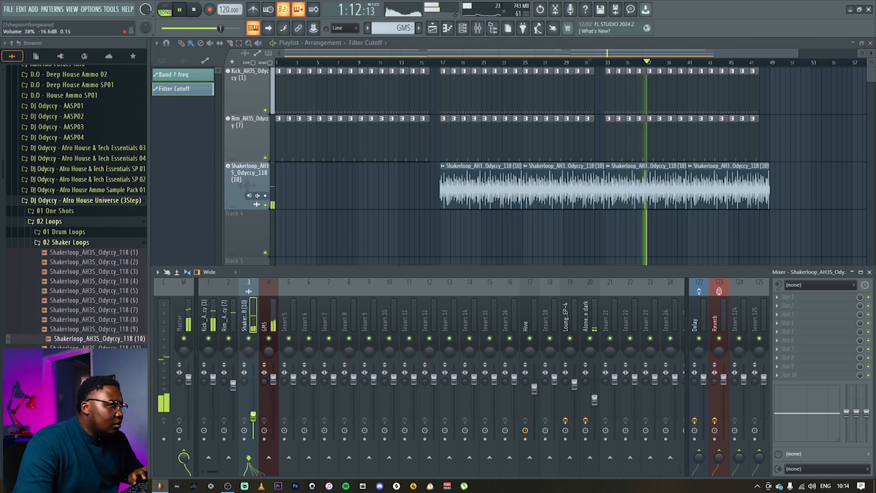
pyautogui.press('F9')
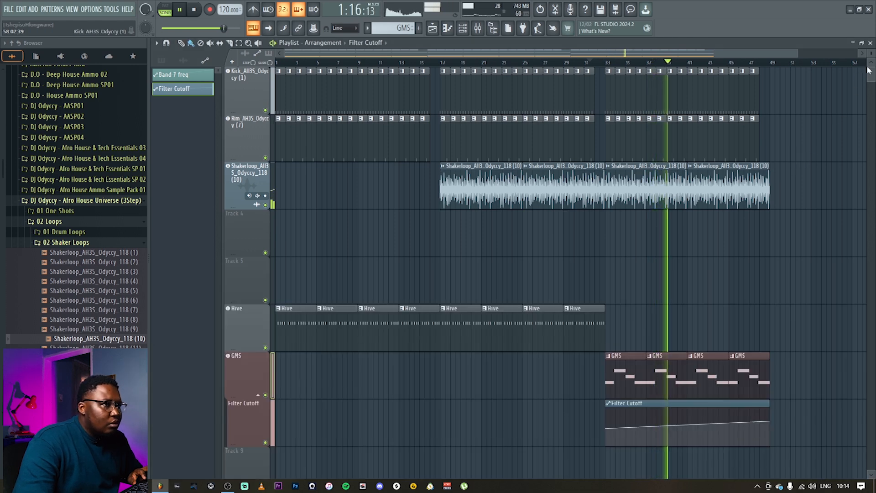
pyautogui.moveTo(871, 54); pyautogui.dragTo(871, 60)
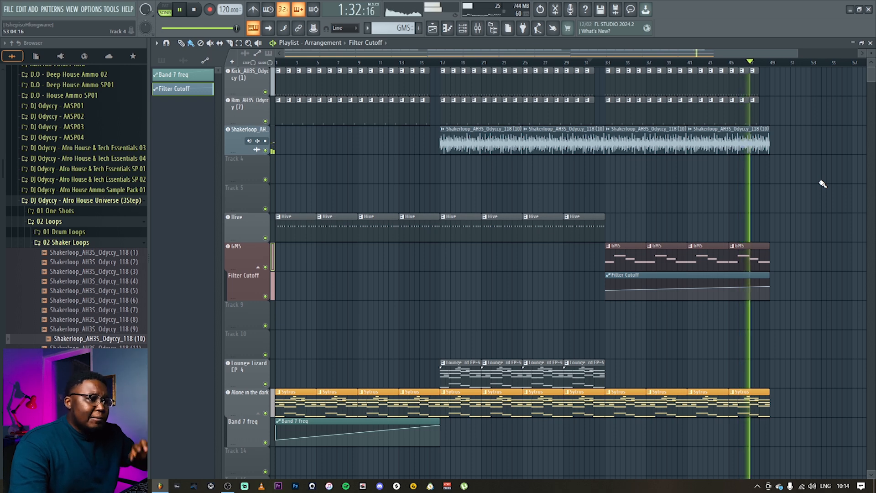
pyautogui.press('space')
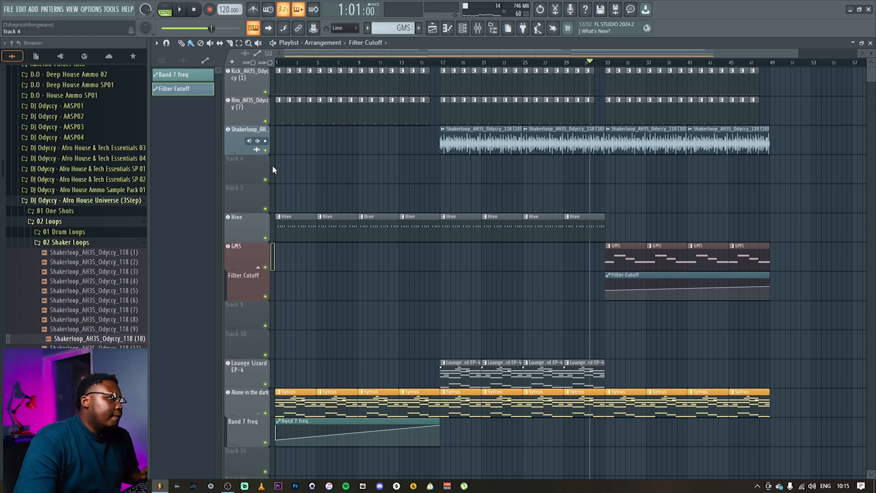
# Step: Return the playhead to bar 33 and open the 07 Hats folder under 01 One Shots, 01 Drums in the Afro House Universe pack
pyautogui.click(608, 64)
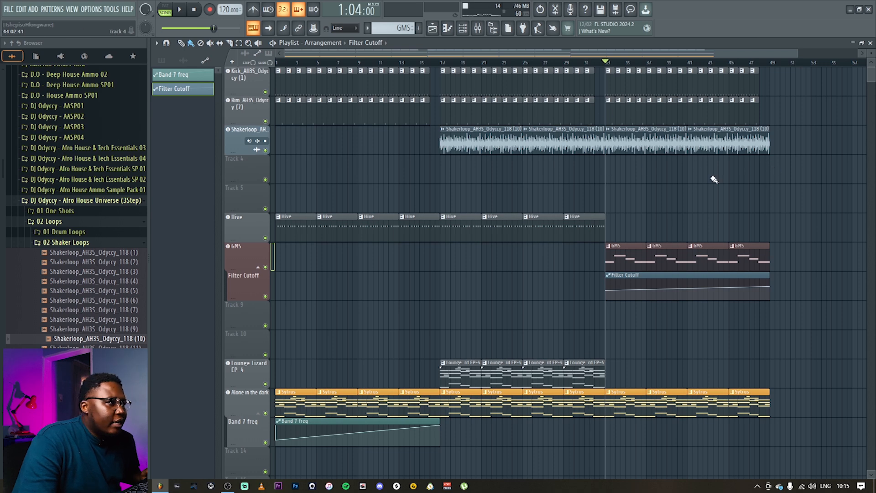
pyautogui.click(67, 242)
pyautogui.click(51, 221)
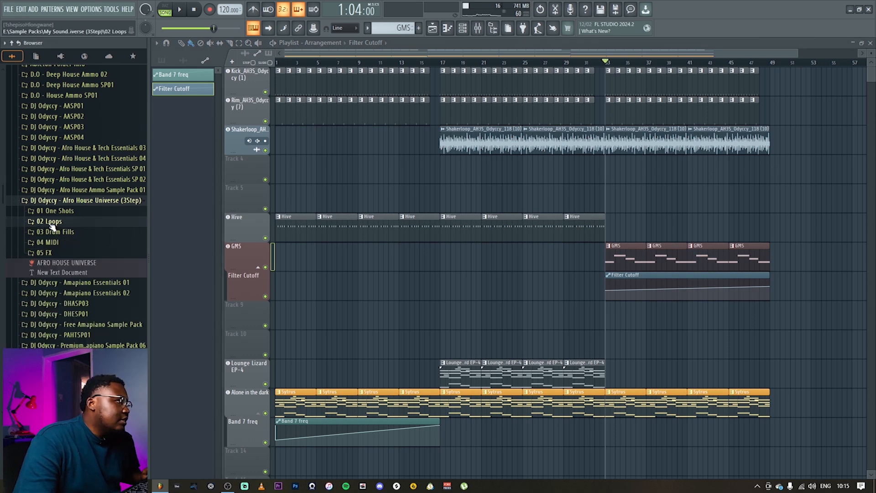
pyautogui.click(54, 211)
pyautogui.click(58, 222)
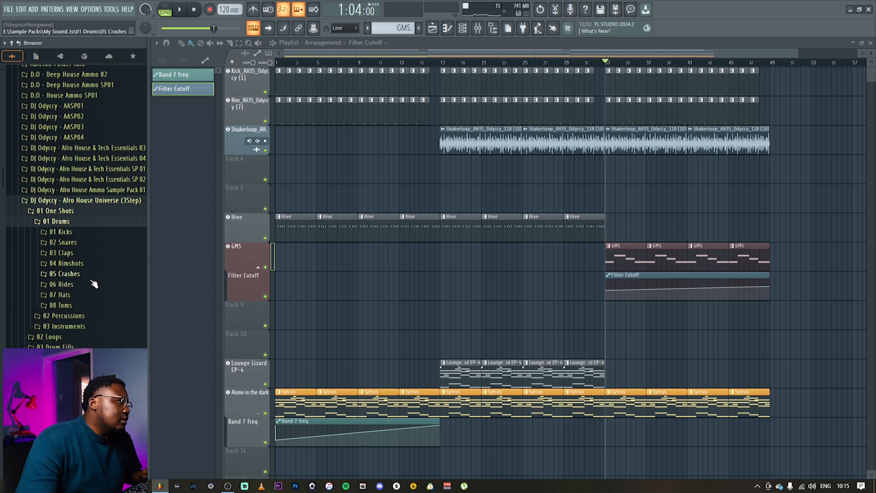
pyautogui.click(77, 295)
# Step: Audition several hat samples and add Hat_AH3S_Odyccy (32) to Track 4 as an instrument track
pyautogui.click(88, 309)
pyautogui.click(108, 317)
pyautogui.click(111, 326)
pyautogui.click(109, 345)
pyautogui.moveTo(109, 345); pyautogui.dragTo(240, 171)
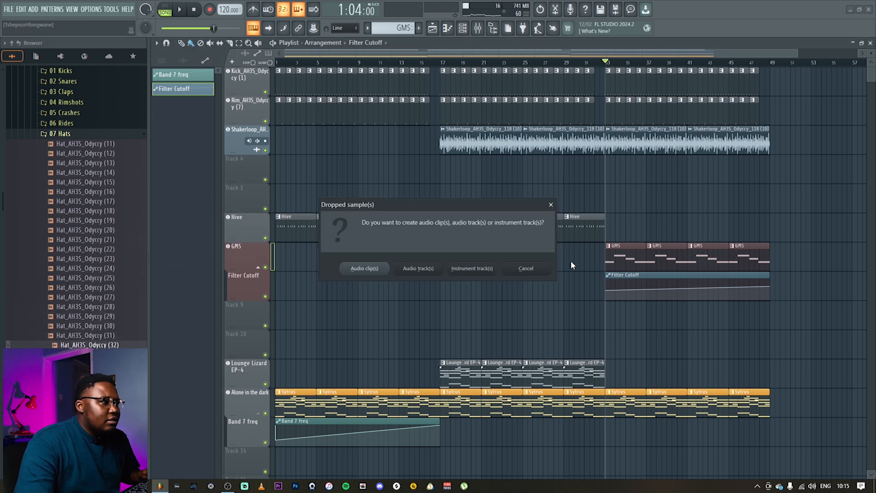
pyautogui.click(473, 271)
# Step: Fill bars 33 to 49 with hat clips and program hat hits on steps 5, 9 and 12 of the pattern
pyautogui.moveTo(621, 173); pyautogui.dragTo(762, 169)
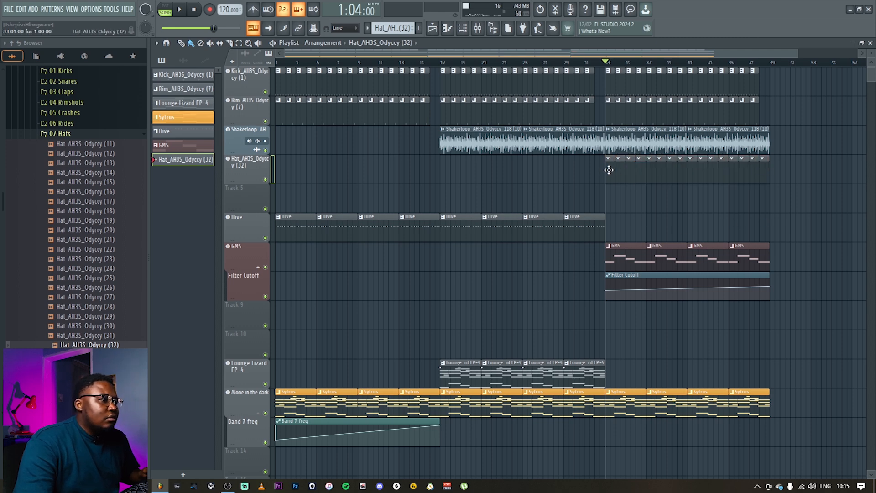
pyautogui.press('F6')
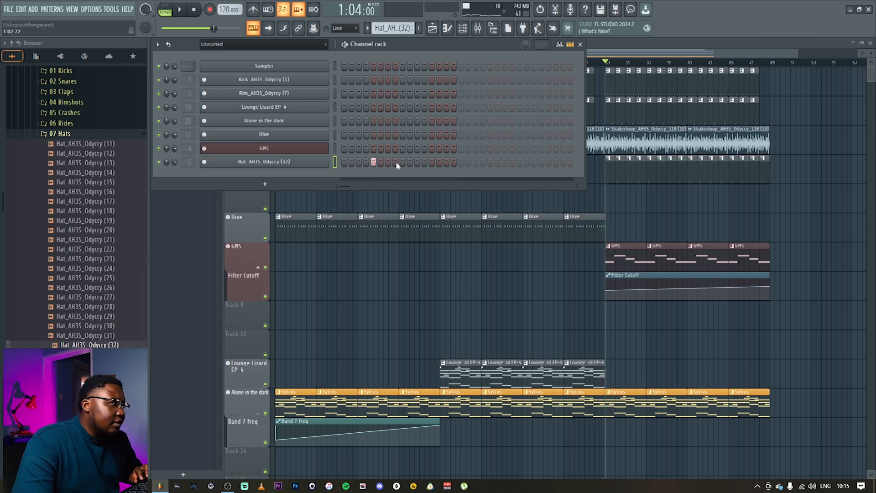
pyautogui.click(424, 162)
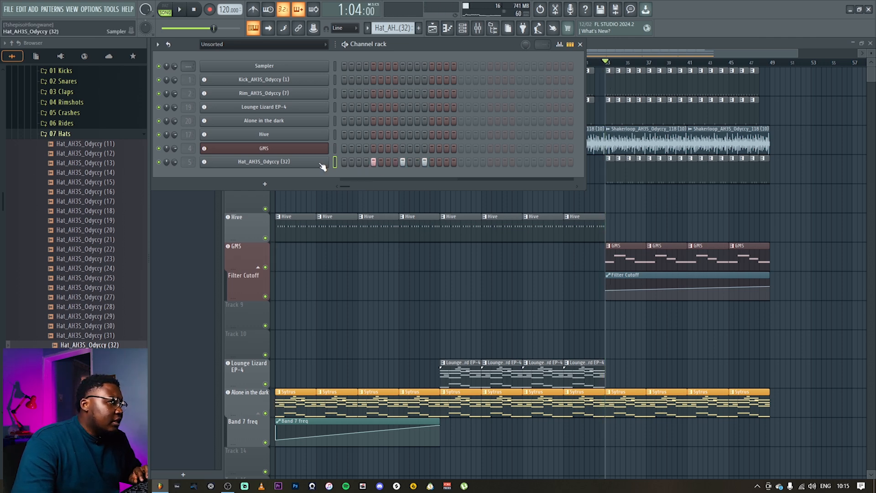
# Step: Add hat hits on steps 1 and 15 while playing the section, and lower the velocity of the step 15 hit
pyautogui.click(345, 163)
pyautogui.press('space')
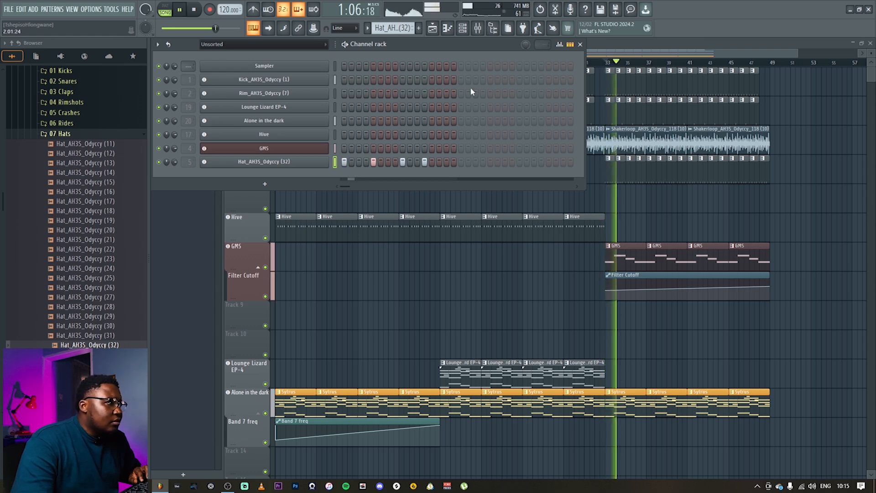
pyautogui.click(447, 162)
pyautogui.click(559, 44)
pyautogui.moveTo(446, 194); pyautogui.dragTo(451, 229)
pyautogui.click(559, 44)
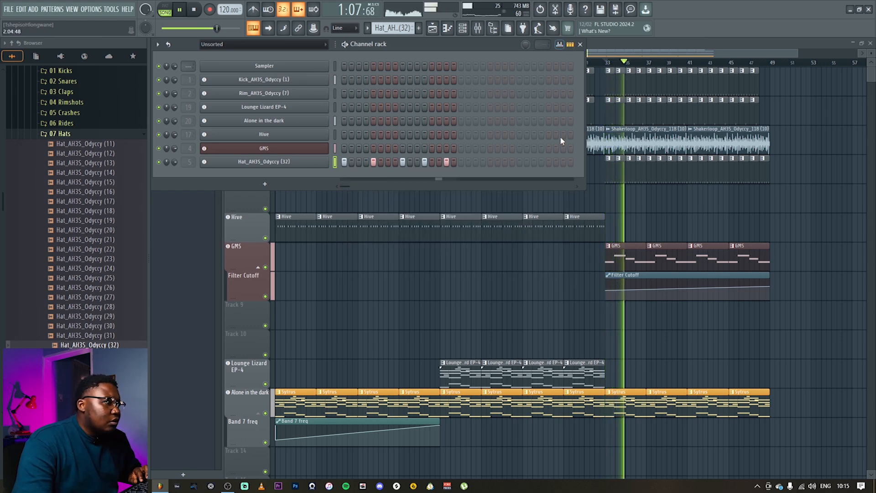
pyautogui.press('space')
# Step: Lower the hat's volume in the mixer and restart playback of the section
pyautogui.click(478, 27)
pyautogui.moveTo(294, 380); pyautogui.dragTo(293, 381)
pyautogui.press('space')
# Step: Move the GMS mixer track along to insert 17, directly after Hive
pyautogui.moveTo(273, 313); pyautogui.dragTo(292, 324)
pyautogui.hotkey('alt', 'Right')
pyautogui.hotkey('alt', 'Right')
pyautogui.hotkey('alt', 'Right')
pyautogui.hotkey('alt', 'Right')
pyautogui.hotkey('alt', 'Right')
pyautogui.hotkey('alt', 'Right')
pyautogui.hotkey('alt', 'Right')
pyautogui.hotkey('alt', 'Right')
pyautogui.hotkey('alt', 'Right')
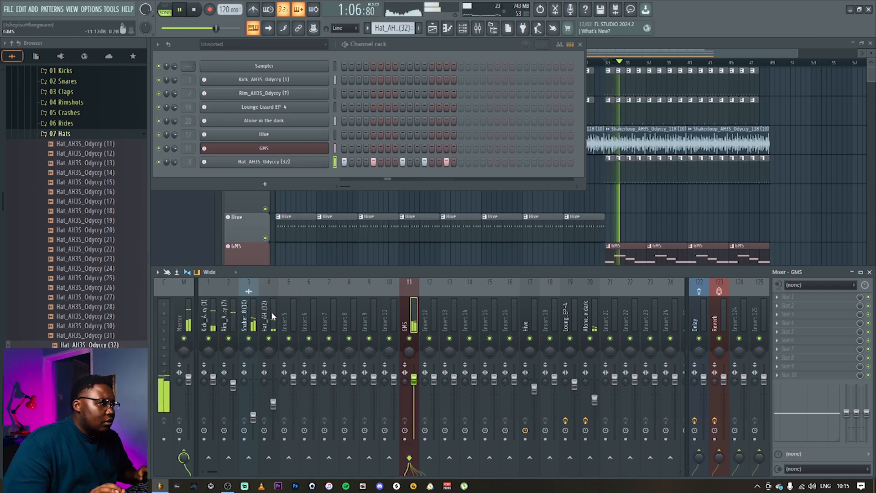
pyautogui.hotkey('alt', 'Right')
pyautogui.hotkey('alt', 'Right')
pyautogui.hotkey('alt', 'Right')
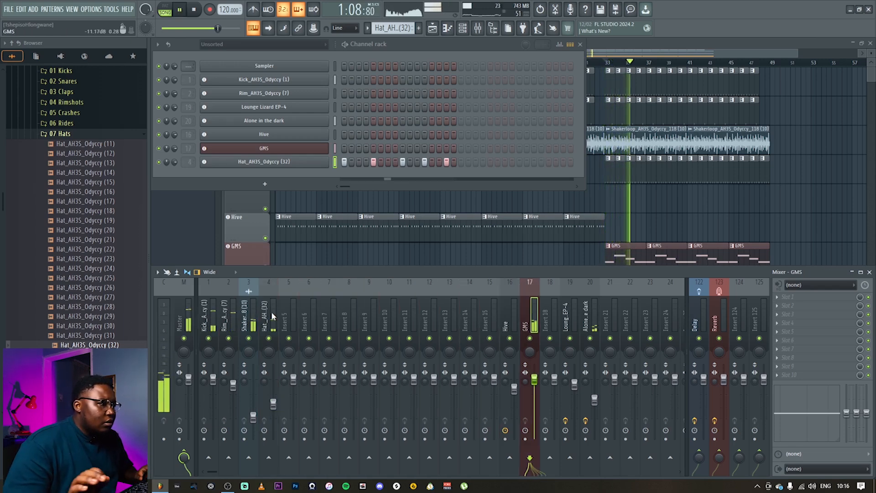
# Step: Raise the hat's mixer volume slightly and stop playback
pyautogui.moveTo(273, 403); pyautogui.dragTo(273, 397)
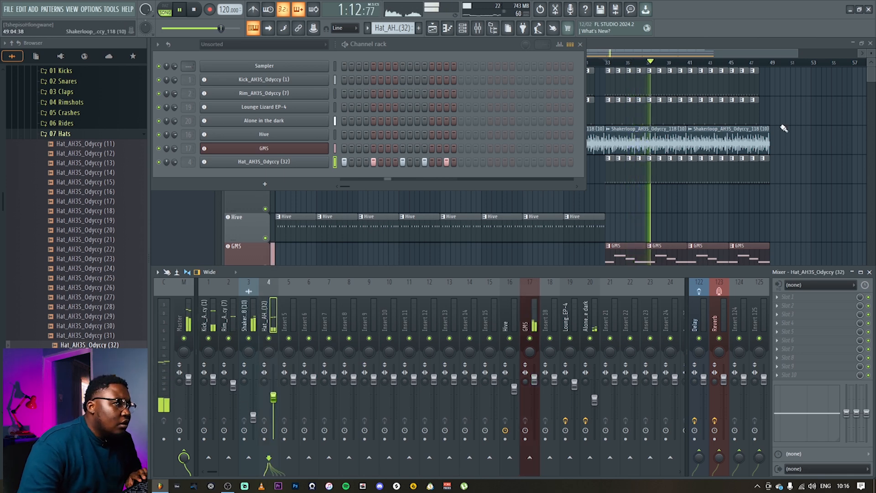
pyautogui.rightClick(795, 165)
pyautogui.press('space')
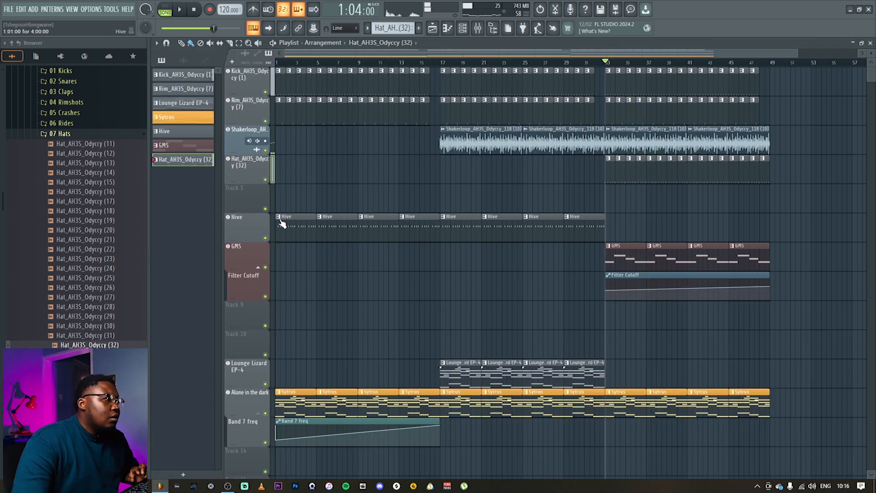
# Step: Shift the playlist tracks from Hive through Band 7 freq down by one track and collapse the 07 Hats folder
pyautogui.moveTo(272, 215); pyautogui.dragTo(272, 369)
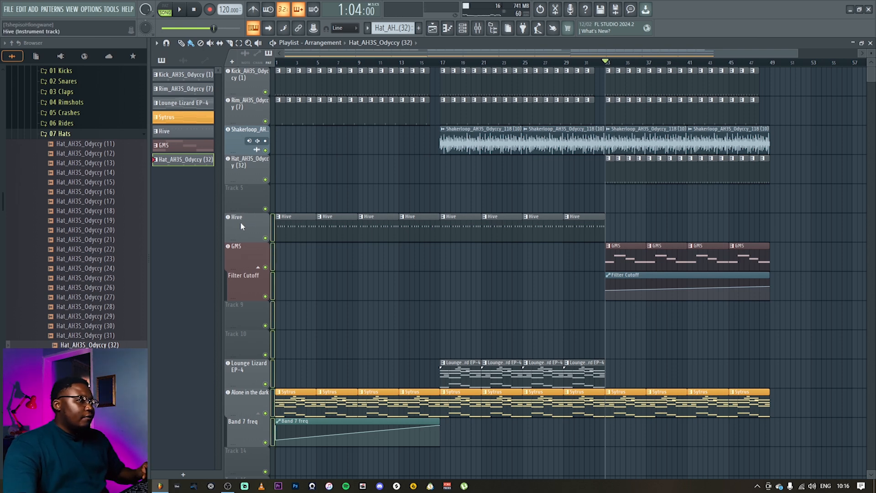
pyautogui.moveTo(241, 223); pyautogui.dragTo(244, 258)
pyautogui.scroll(-1, 243, 260)
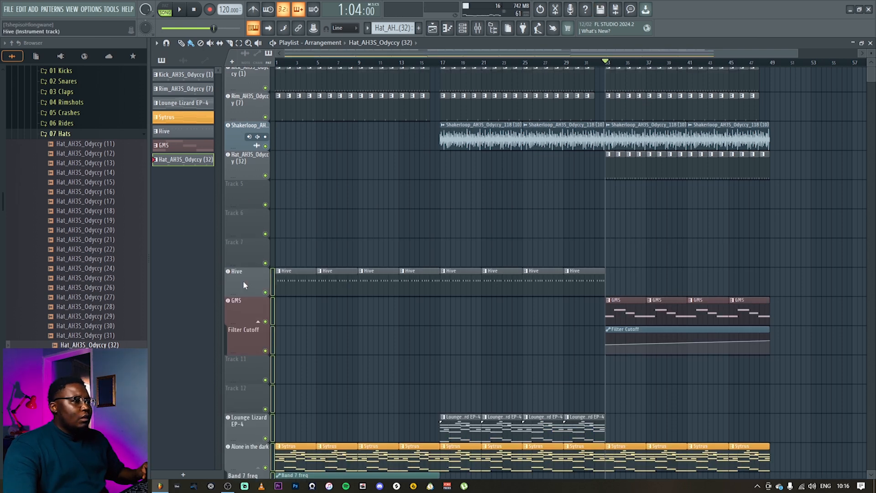
pyautogui.scroll(1, 243, 285)
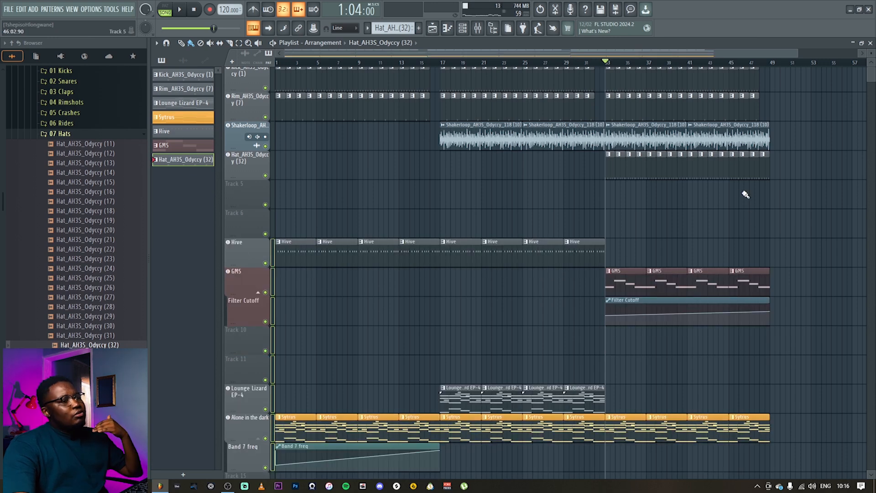
pyautogui.click(84, 135)
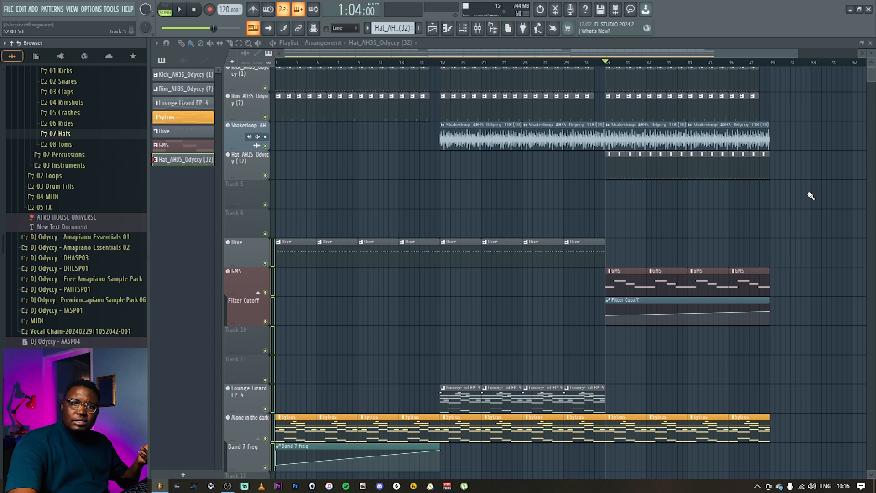
# Step: Duplicate all the clips between bars 33 and 49 into bars 49 to 65
pyautogui.scroll(-4, 844, 289)
pyautogui.moveTo(802, 381); pyautogui.dragTo(614, 30)
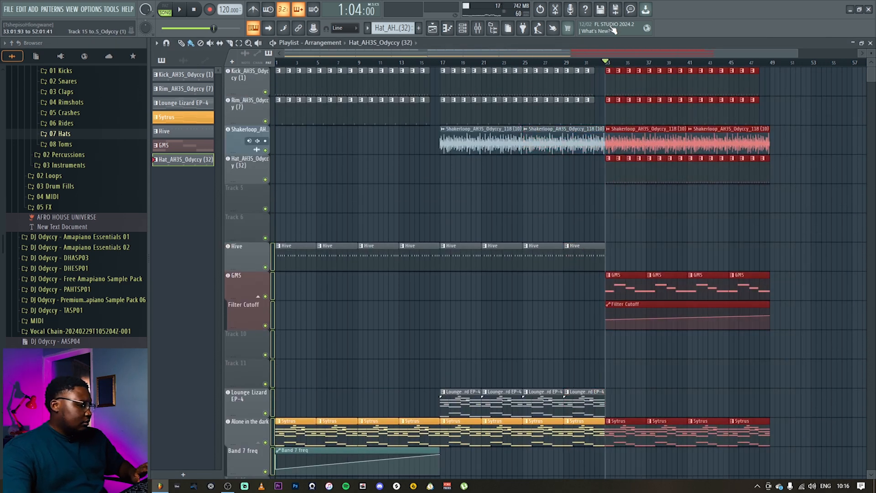
pyautogui.hotkey('ctrl', 'b')
pyautogui.click(720, 199)
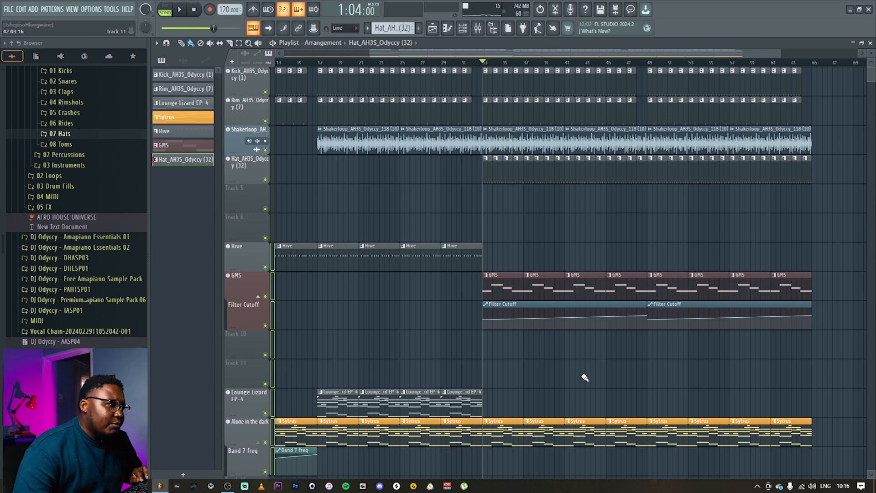
# Step: Fill bars 49 to 65 with Lounge Lizard EP-4 clips and Hive clips on their own tracks
pyautogui.scroll(-2, 580, 338)
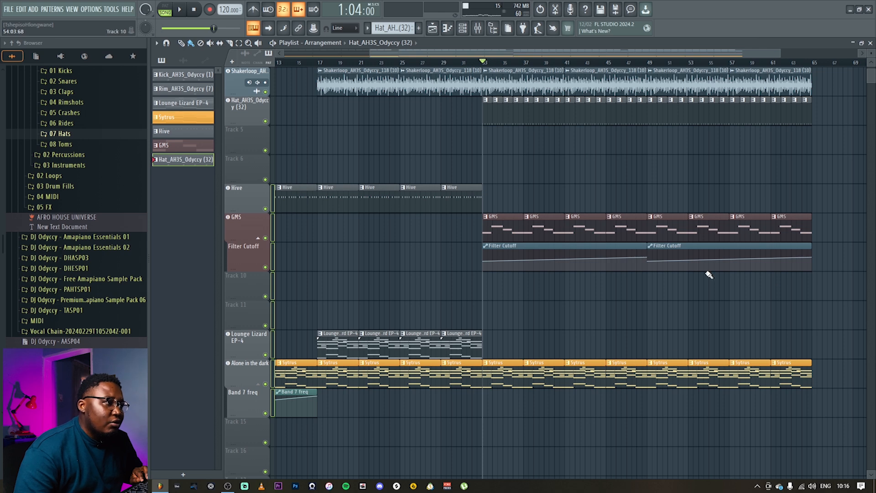
pyautogui.click(467, 348)
pyautogui.moveTo(654, 347); pyautogui.dragTo(810, 348)
pyautogui.click(469, 195)
pyautogui.moveTo(656, 200)
pyautogui.mouseDown()
pyautogui.moveTo(792, 197)
pyautogui.moveTo(815, 186)
pyautogui.mouseUp()
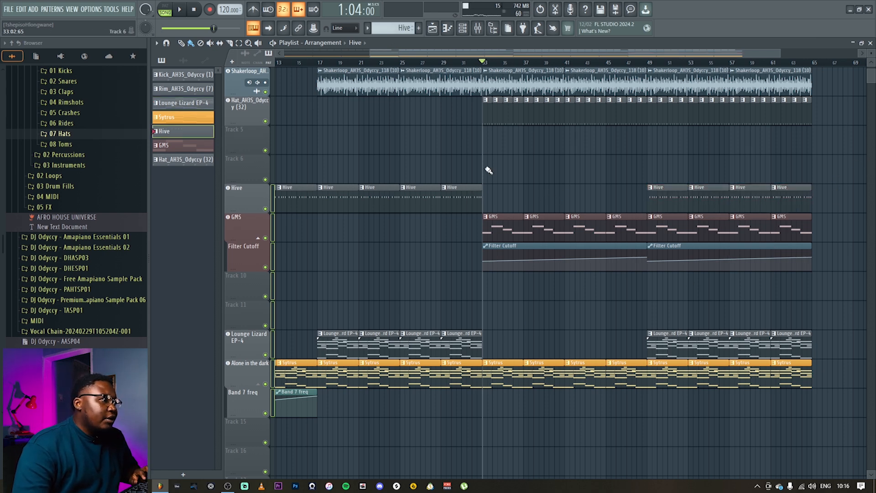
# Step: Place the playhead at bar 17 and make Track 15 an instrument track with a new Hive instance
pyautogui.click(442, 63)
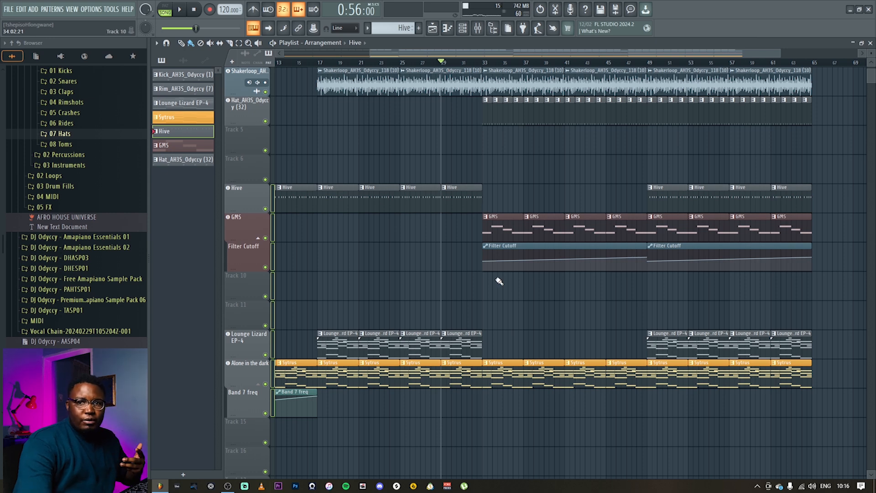
pyautogui.click(299, 62)
pyautogui.scroll(-3, 377, 299)
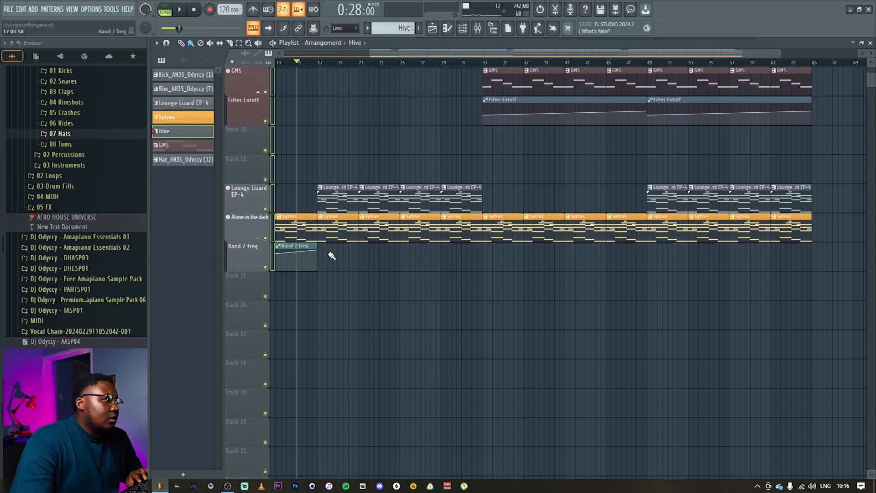
pyautogui.click(320, 64)
pyautogui.click(245, 286)
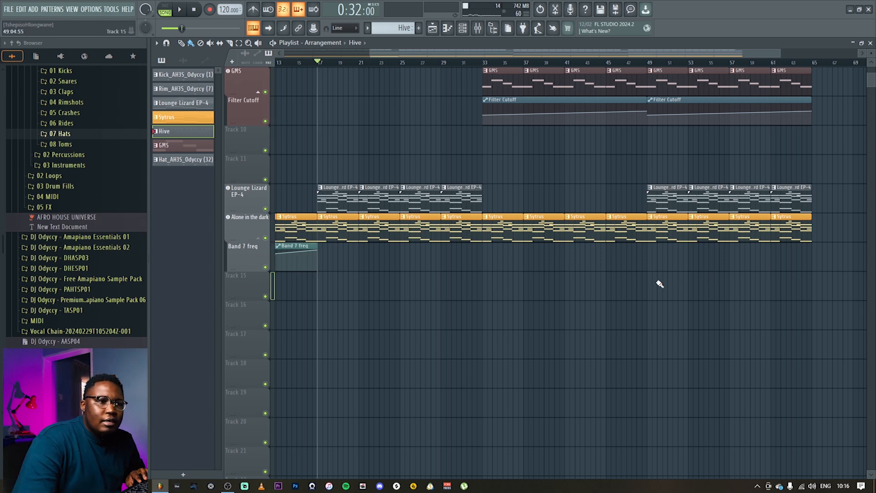
pyautogui.rightClick(236, 288)
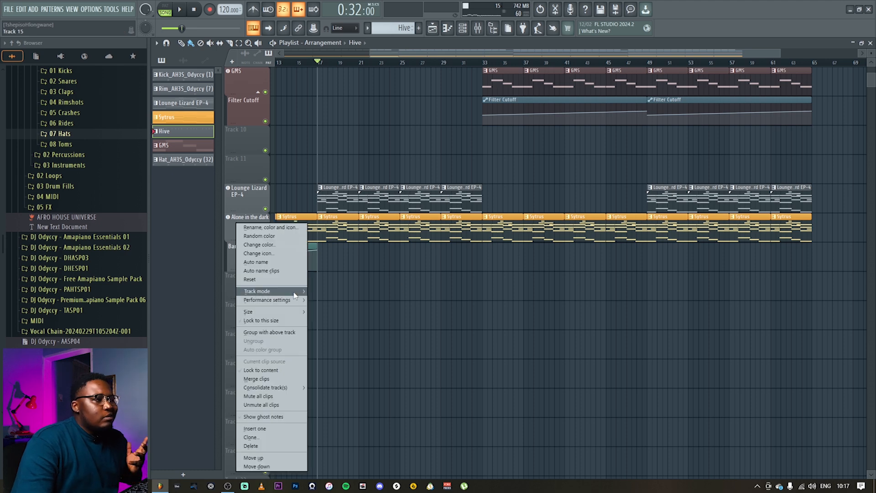
pyautogui.moveTo(295, 295)
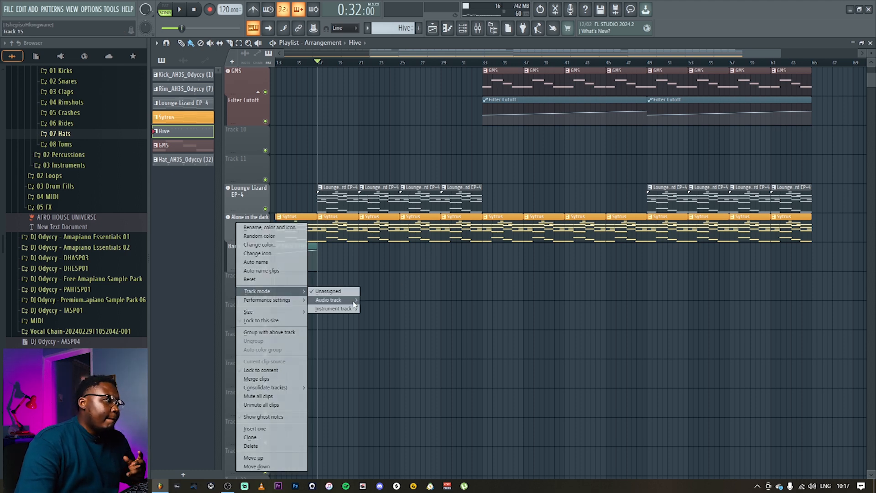
pyautogui.moveTo(340, 309)
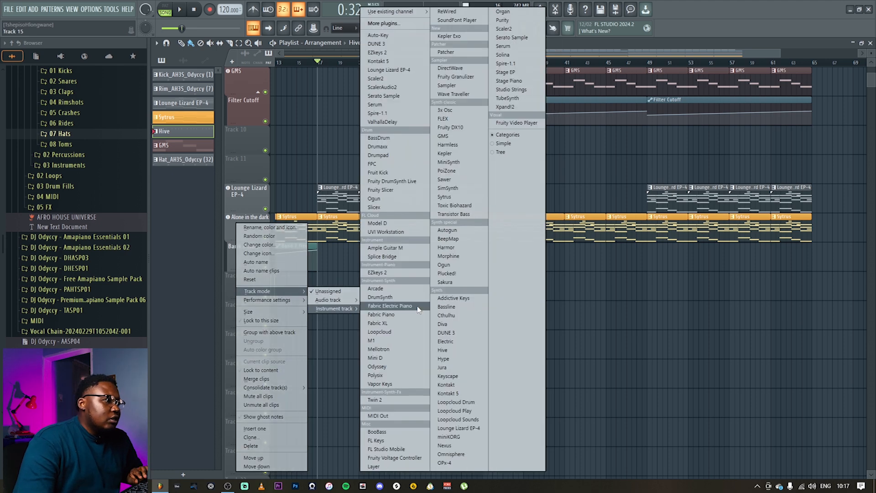
pyautogui.click(453, 349)
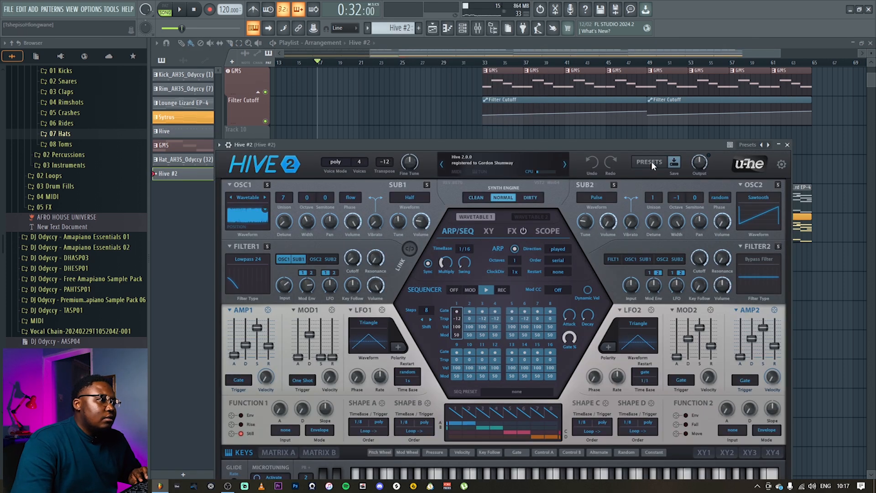
# Step: Load the AZ Miracle preset from Hive's 06 Plucks & Stabs folder and close the plugin window
pyautogui.click(650, 163)
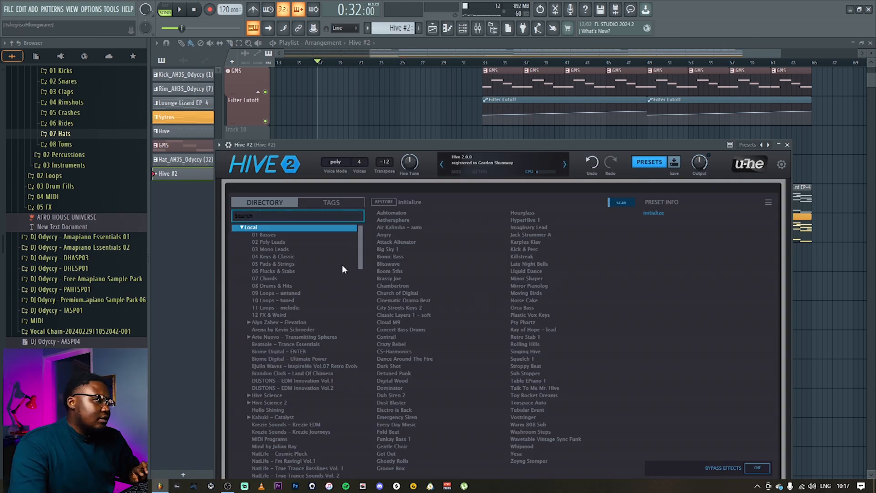
pyautogui.click(278, 271)
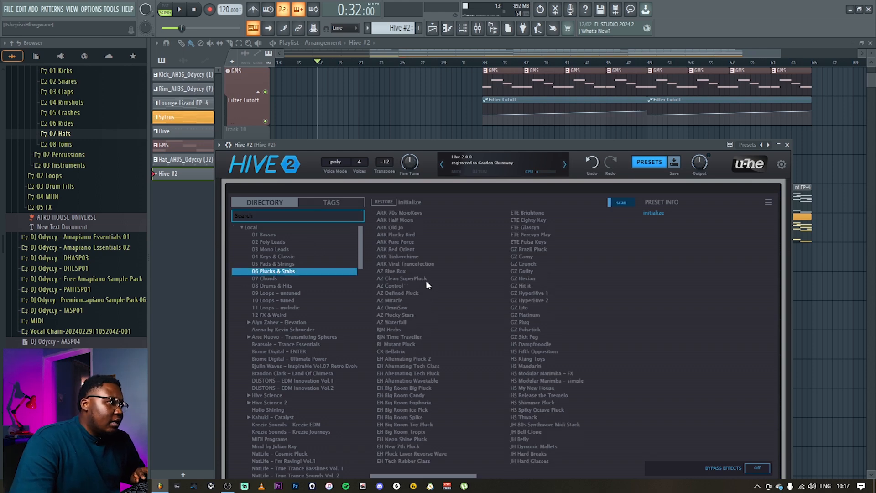
pyautogui.click(395, 300)
pyautogui.click(788, 145)
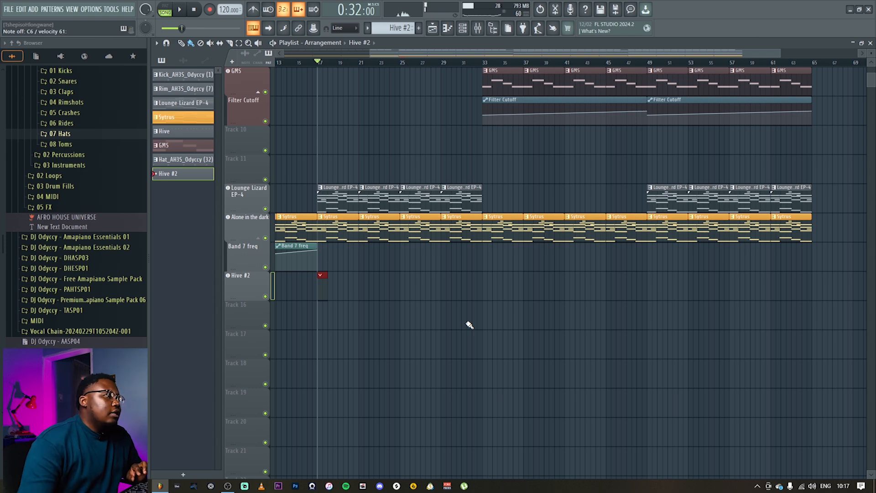
# Step: Enter three consecutive one-step notes A5, B5 and C6 at the start of the Hive #2 piano roll
pyautogui.click(448, 28)
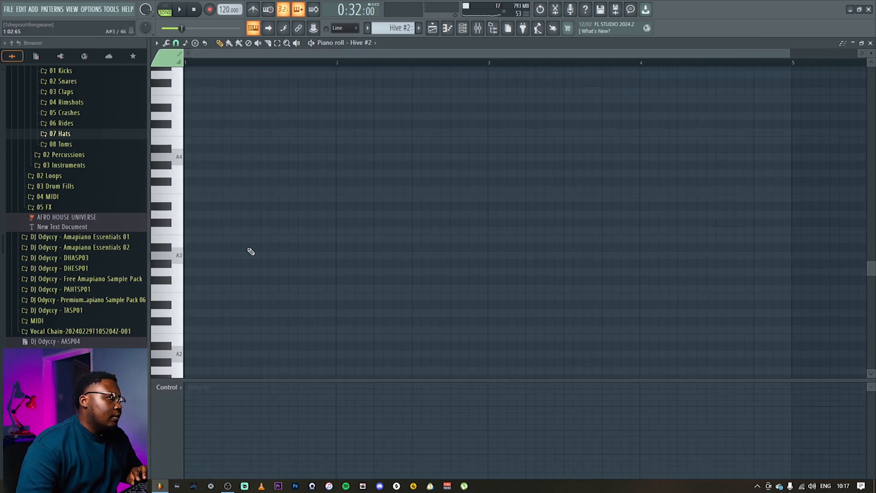
pyautogui.scroll(3, 227, 212)
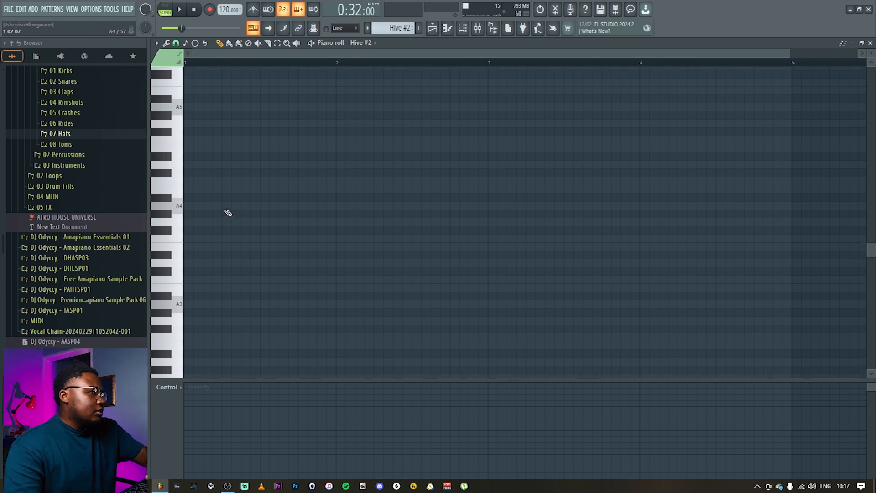
pyautogui.click(187, 108)
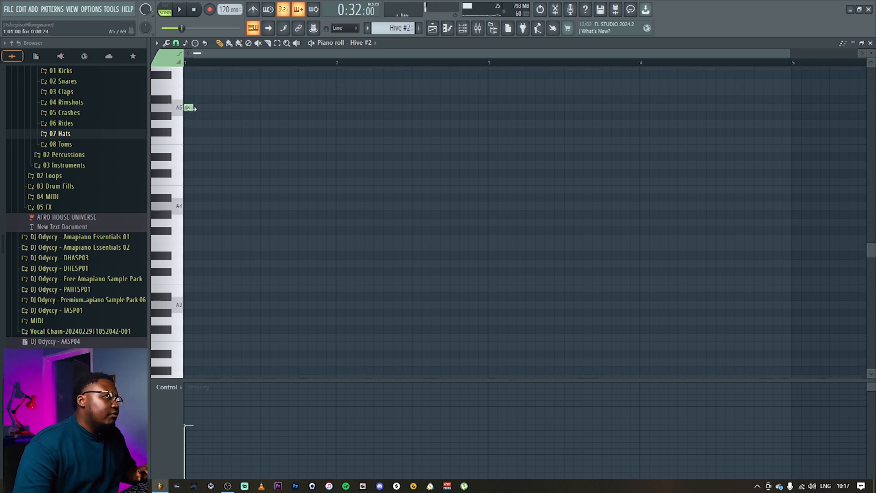
pyautogui.scroll(4, 284, 223)
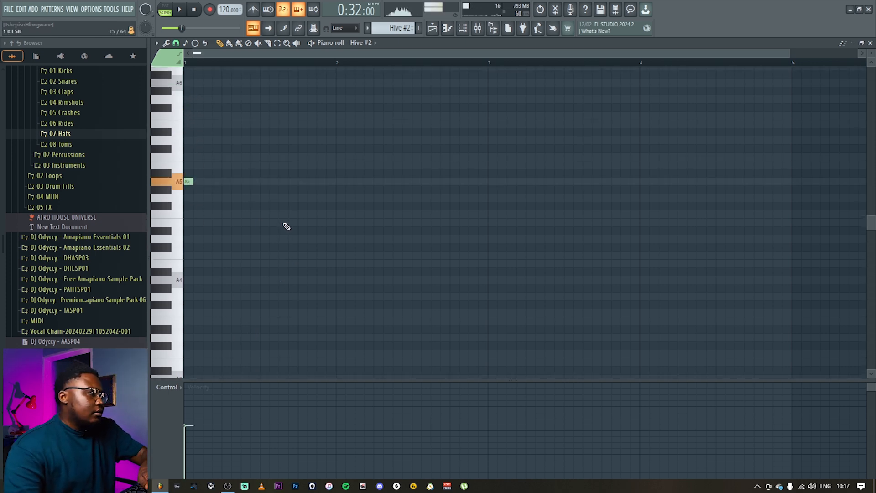
pyautogui.click(197, 164)
pyautogui.click(206, 157)
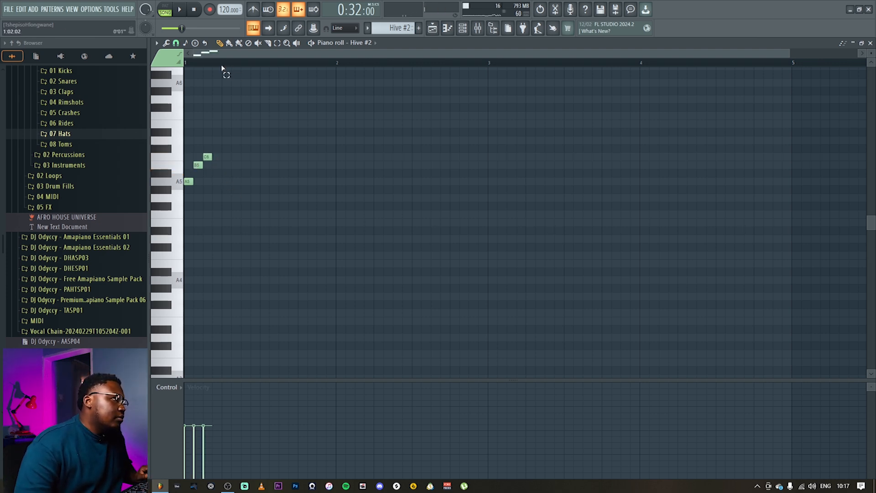
# Step: Duplicate the three-note figure repeatedly until it fills all four bars of the pattern
pyautogui.hotkey('ctrl', 'a')
pyautogui.hotkey('ctrl', 'b')
pyautogui.hotkey('ctrl', 'b')
pyautogui.hotkey('ctrl', 'b')
pyautogui.hotkey('ctrl', 'b')
pyautogui.hotkey('ctrl', 'b')
pyautogui.hotkey('ctrl', 'b')
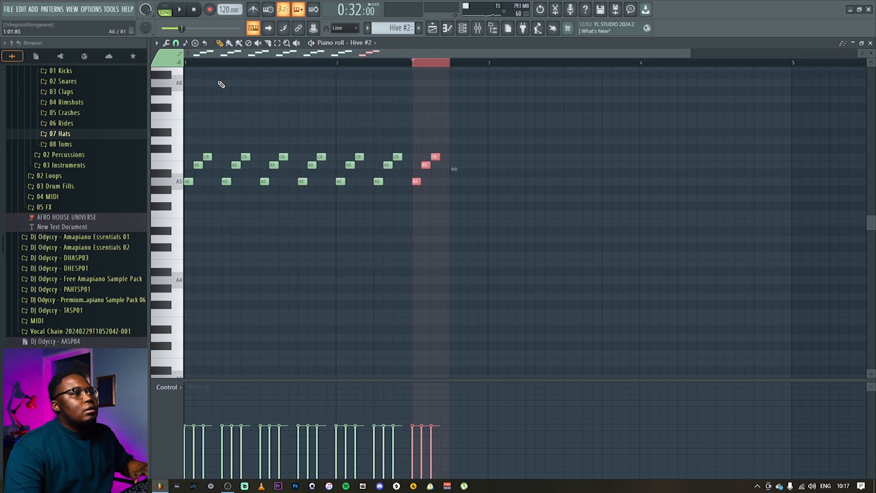
pyautogui.hotkey('ctrl', 'b')
pyautogui.hotkey('ctrl', 'b')
pyautogui.hotkey('ctrl', 'b')
pyautogui.hotkey('ctrl', 'b')
pyautogui.hotkey('ctrl', 'b')
pyautogui.hotkey('ctrl', 'b')
pyautogui.hotkey('ctrl', 'b')
pyautogui.hotkey('ctrl', 'b')
pyautogui.hotkey('ctrl', 'b')
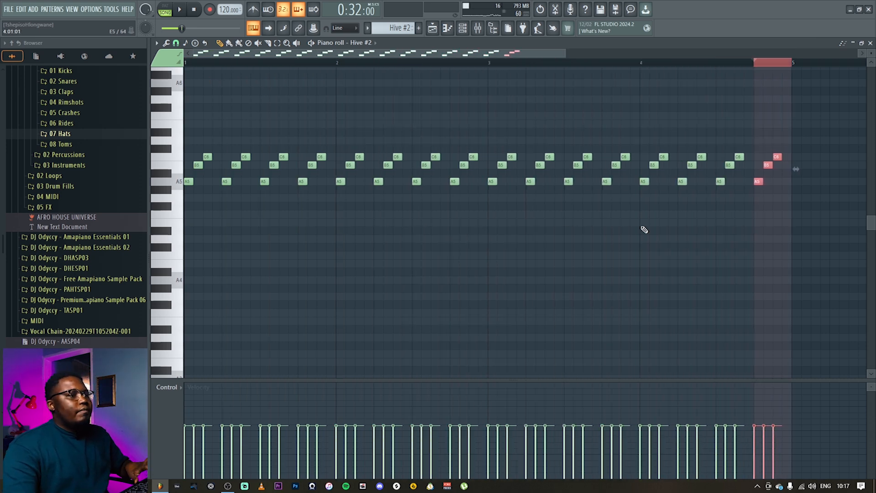
# Step: Close the piano roll and fill bars 17 to 33 and 49 to 65 of the Hive #2 track with clips
pyautogui.click(870, 42)
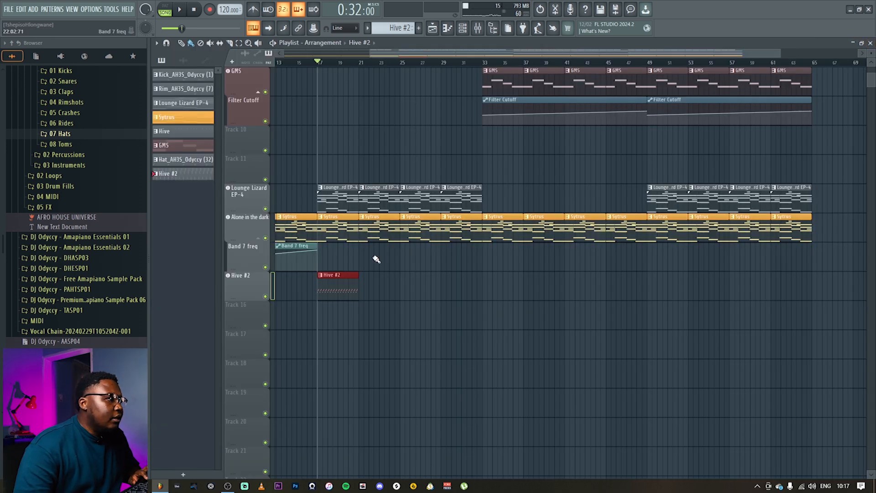
pyautogui.moveTo(365, 286); pyautogui.dragTo(462, 289)
pyautogui.moveTo(652, 283); pyautogui.dragTo(776, 280)
# Step: Lower the Hive #2 mixer volume and play the arrangement from just before bar 15
pyautogui.click(484, 37)
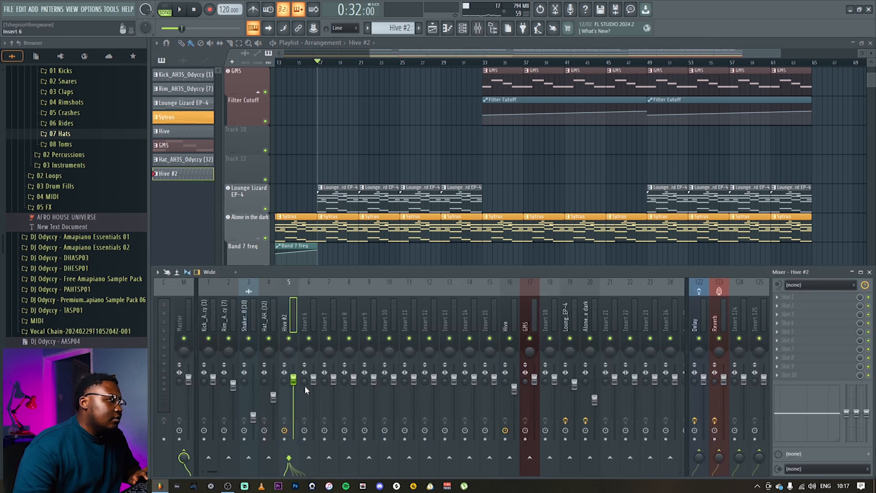
pyautogui.moveTo(294, 379); pyautogui.dragTo(294, 404)
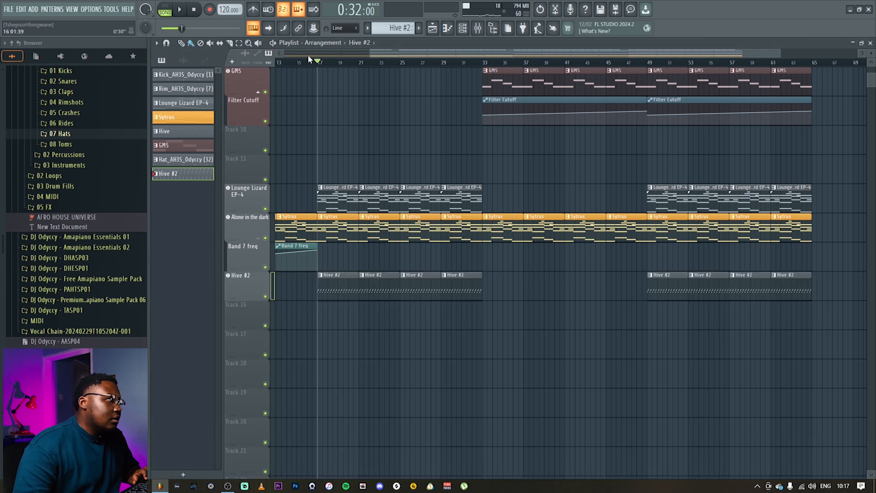
pyautogui.click(293, 61)
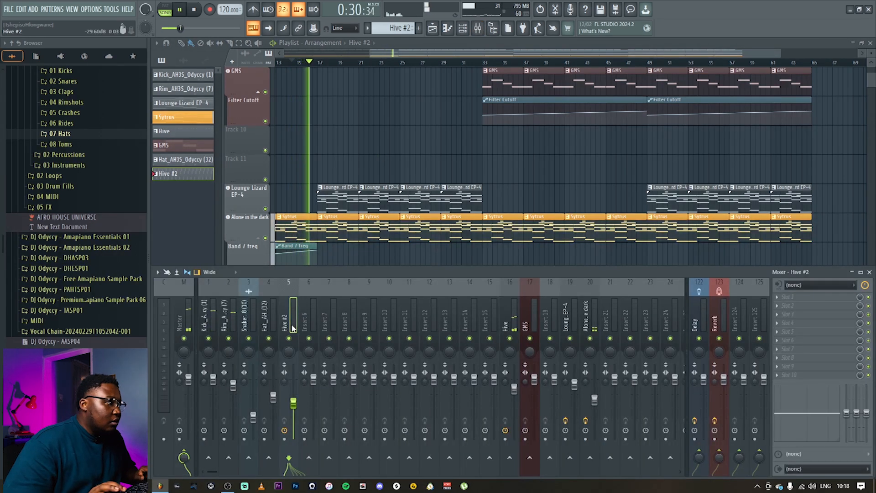
# Step: Move the Hive #2 mixer track to insert 20 and lower its volume slightly
pyautogui.hotkey('alt', 'Right')
pyautogui.hotkey('alt', 'Right')
pyautogui.hotkey('alt', 'Right')
pyautogui.hotkey('alt', 'Right')
pyautogui.hotkey('alt', 'Right')
pyautogui.hotkey('alt', 'Right')
pyautogui.hotkey('alt', 'Right')
pyautogui.hotkey('alt', 'Right')
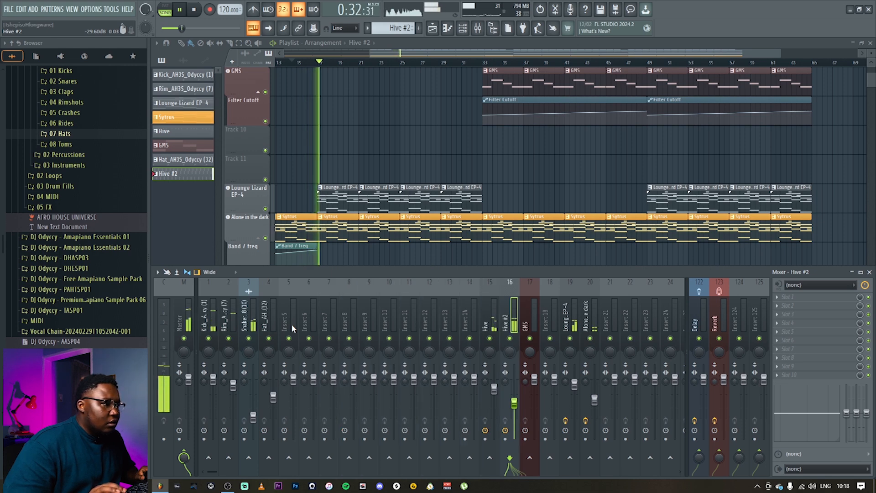
pyautogui.hotkey('alt', 'Right')
pyautogui.hotkey('alt', 'Right')
pyautogui.hotkey('alt', 'Right')
pyautogui.hotkey('alt', 'Right')
pyautogui.hotkey('alt', 'Right')
pyautogui.hotkey('alt', 'Right')
pyautogui.hotkey('alt', 'Right')
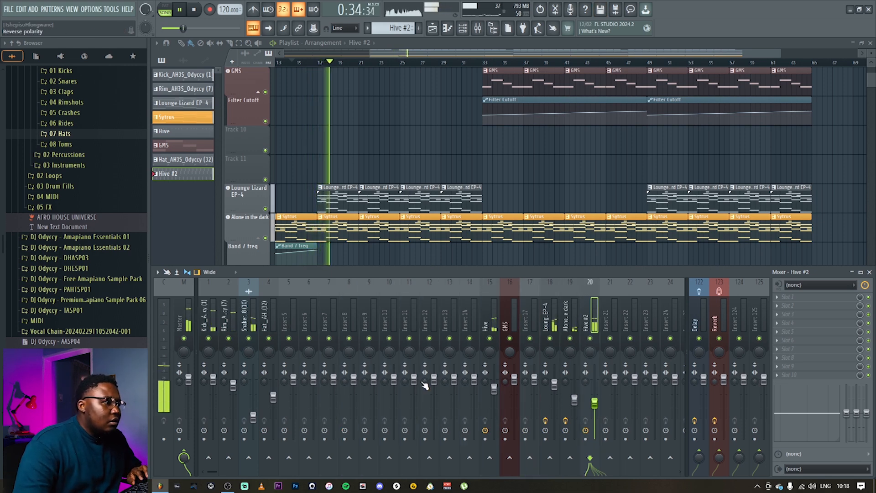
pyautogui.moveTo(595, 402); pyautogui.dragTo(594, 409)
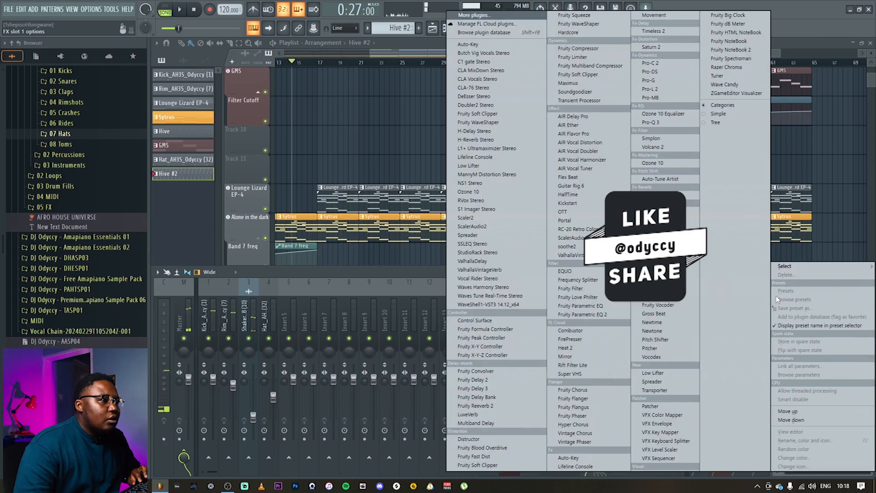
# Step: Stop playback, add Fruity Parametric EQ 2 to the Hive #2 insert and cut its lows with a high pass around 286 Hz
pyautogui.press('space')
pyautogui.click(779, 349)
pyautogui.click(607, 314)
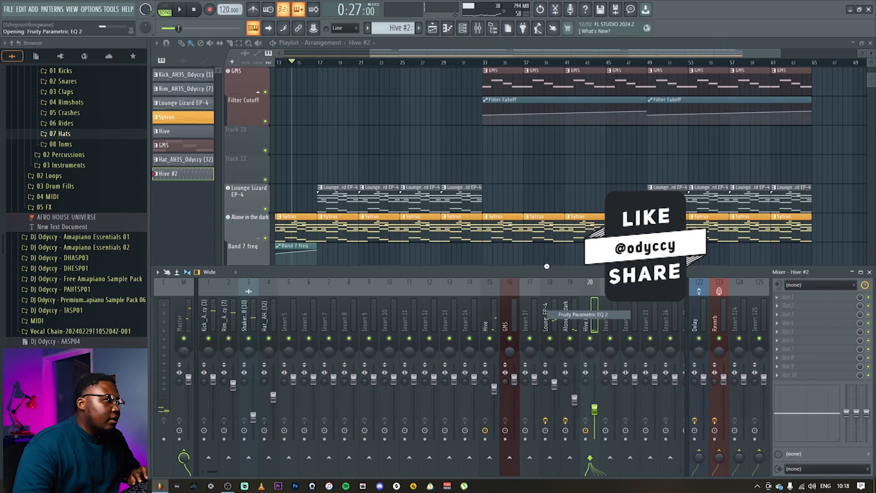
pyautogui.click(492, 133)
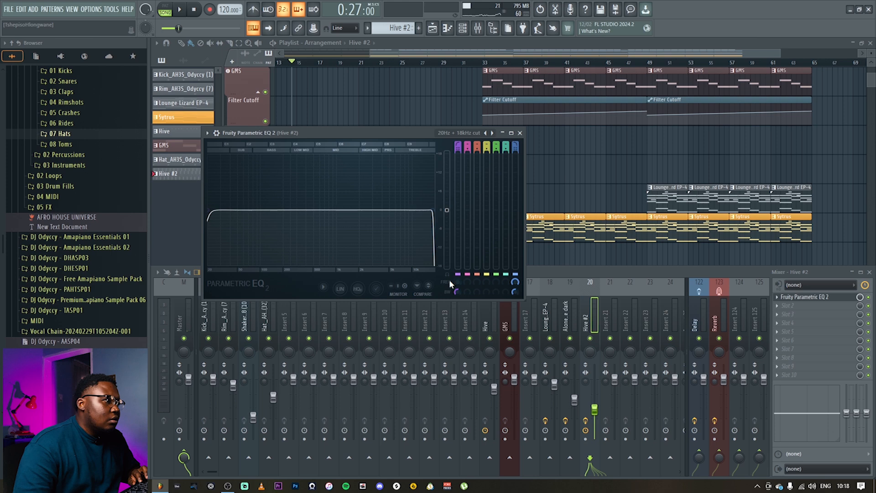
pyautogui.moveTo(455, 282)
pyautogui.mouseDown()
pyautogui.moveTo(455, 267)
pyautogui.moveTo(460, 278)
pyautogui.mouseUp()
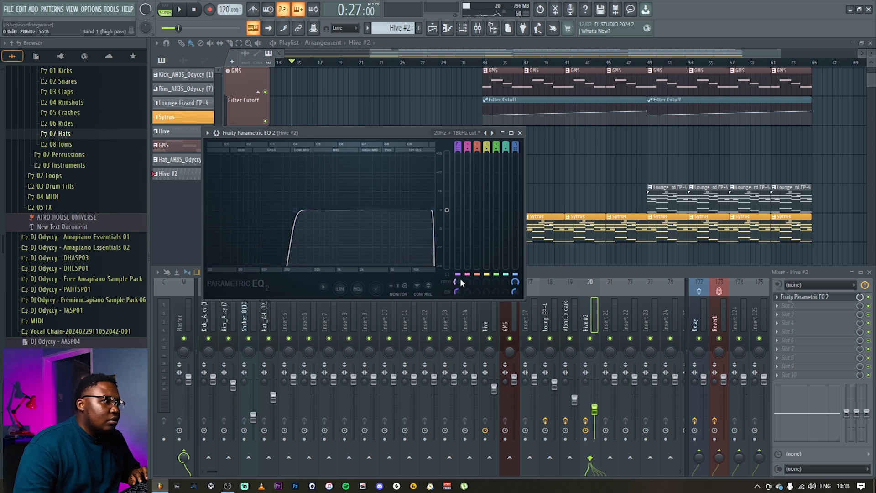
# Step: Add ValhallaVintageVerb in slot 8 of the Hive #2 insert and set its mix to about 26.4% during playback
pyautogui.click(779, 360)
pyautogui.click(459, 235)
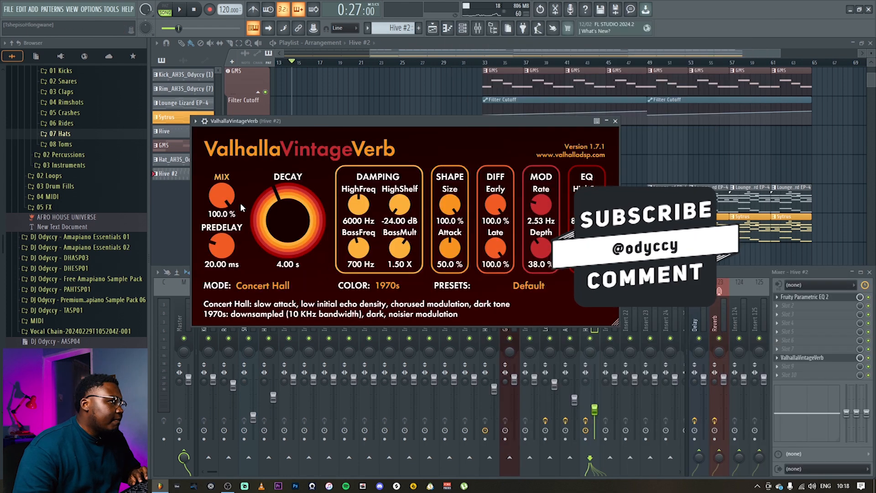
pyautogui.moveTo(232, 197); pyautogui.dragTo(224, 268)
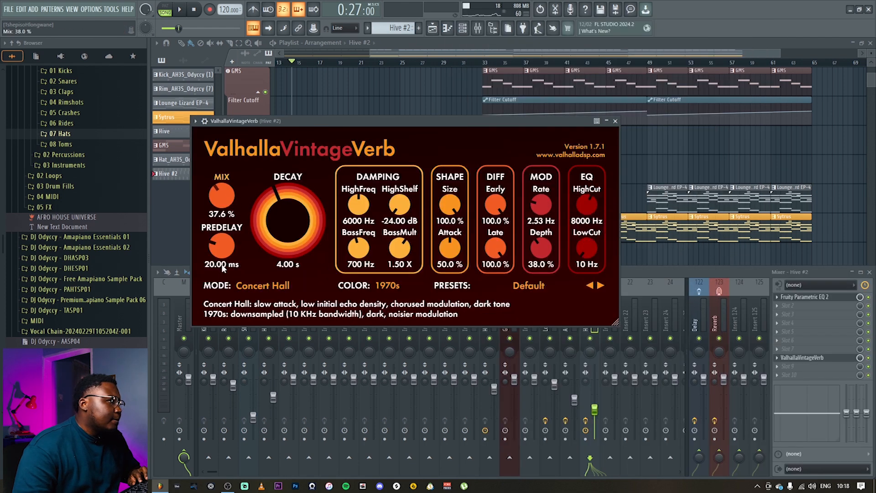
pyautogui.click(262, 286)
pyautogui.press('space')
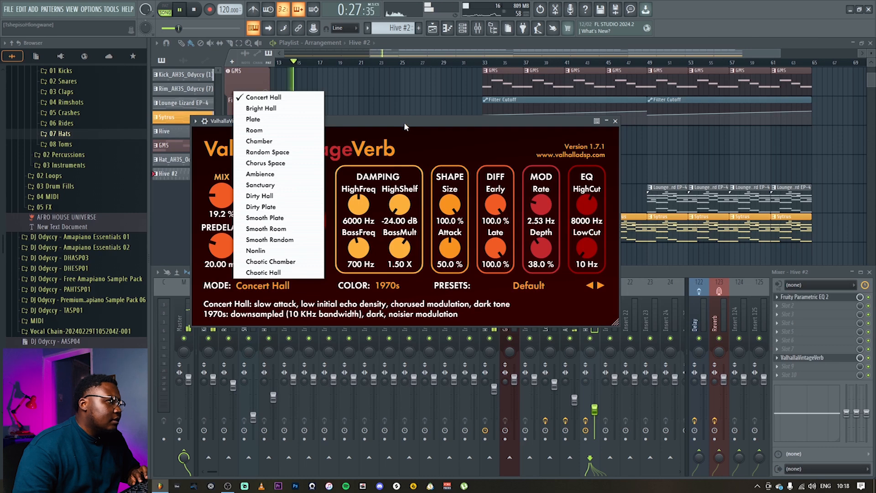
pyautogui.click(354, 119)
pyautogui.moveTo(359, 120); pyautogui.dragTo(498, 141)
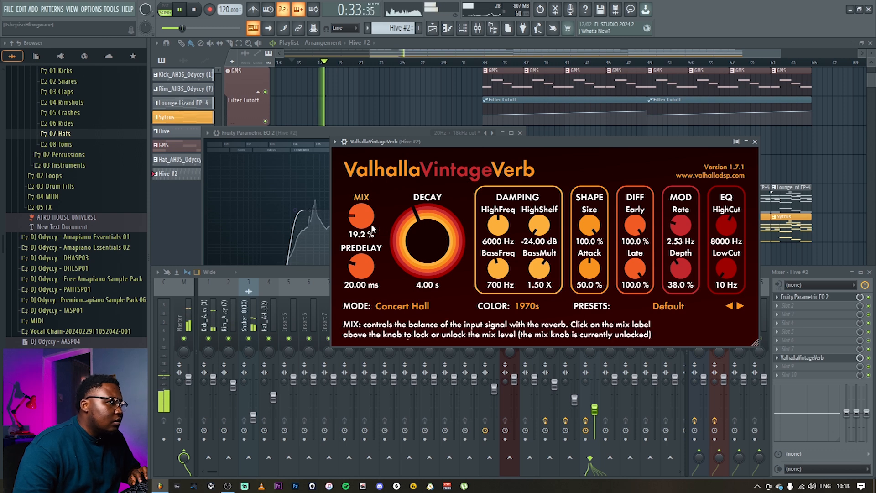
pyautogui.moveTo(357, 215); pyautogui.dragTo(355, 207)
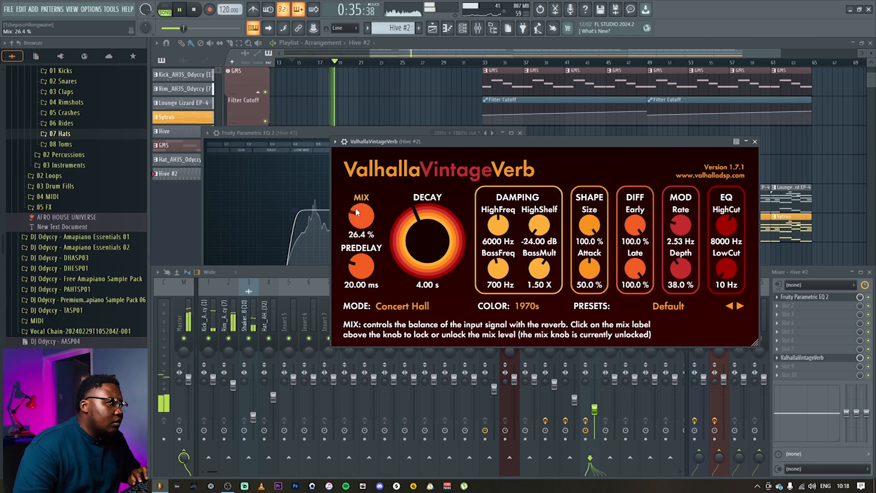
# Step: Raise the Hive #2 EQ's high-pass cutoff further, trim the reverb mix slightly and close both plugins
pyautogui.click(302, 132)
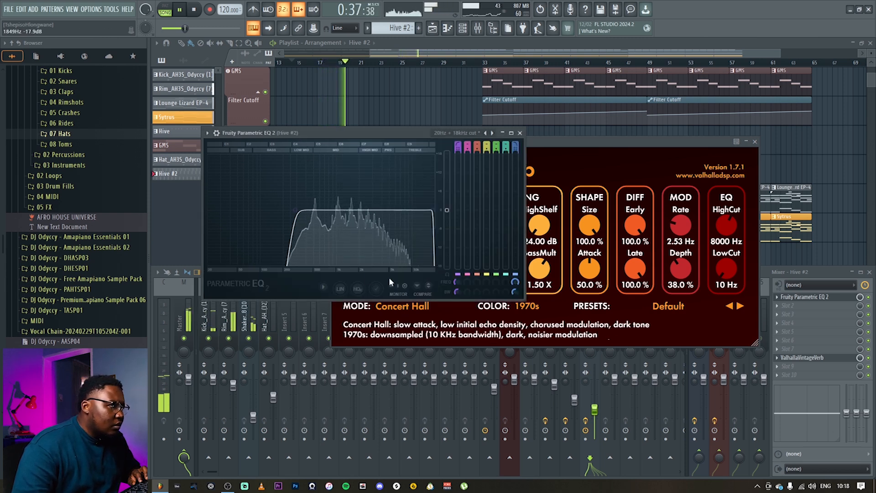
pyautogui.moveTo(456, 281); pyautogui.dragTo(456, 274)
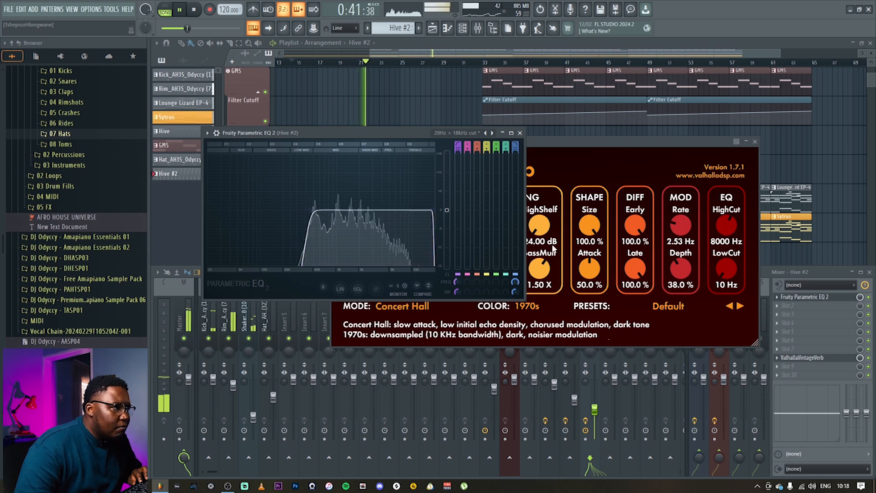
pyautogui.click(520, 132)
pyautogui.moveTo(354, 214); pyautogui.dragTo(355, 217)
pyautogui.click(755, 141)
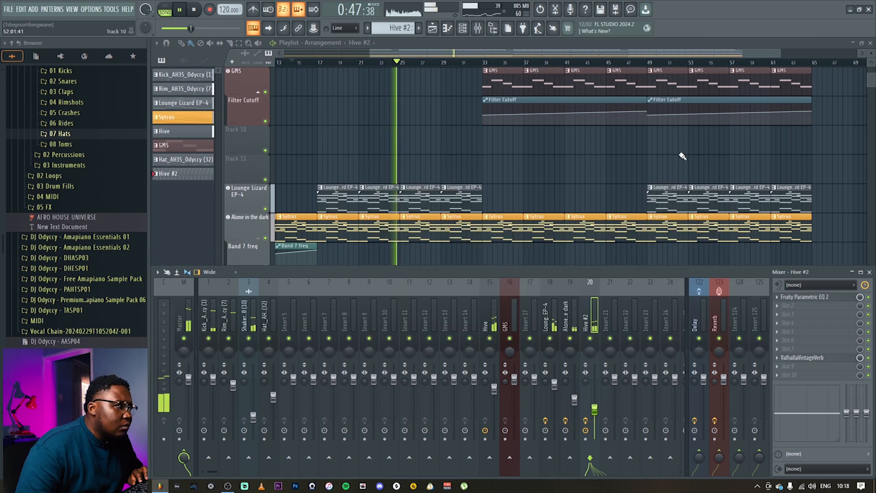
# Step: Review the whole arrangement from bar 1 to past bar 65 in the playlist while it plays
pyautogui.press('F9')
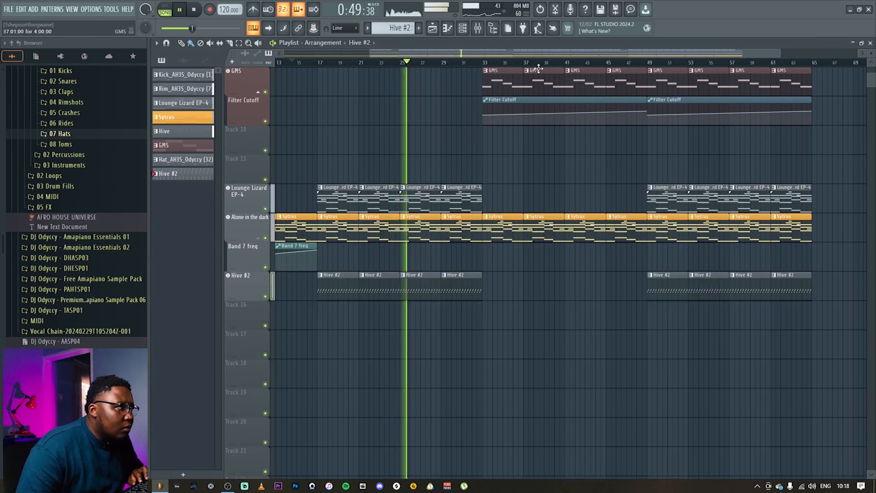
pyautogui.moveTo(370, 54); pyautogui.dragTo(284, 53)
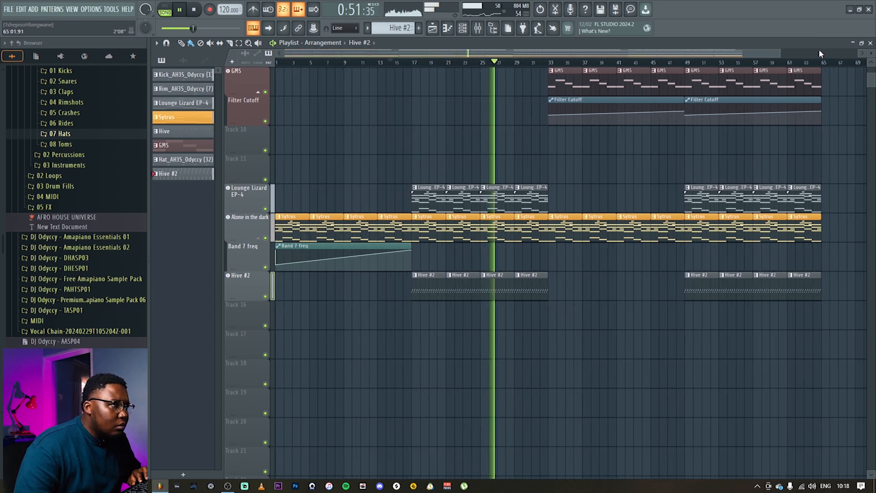
pyautogui.moveTo(820, 53); pyautogui.dragTo(870, 67)
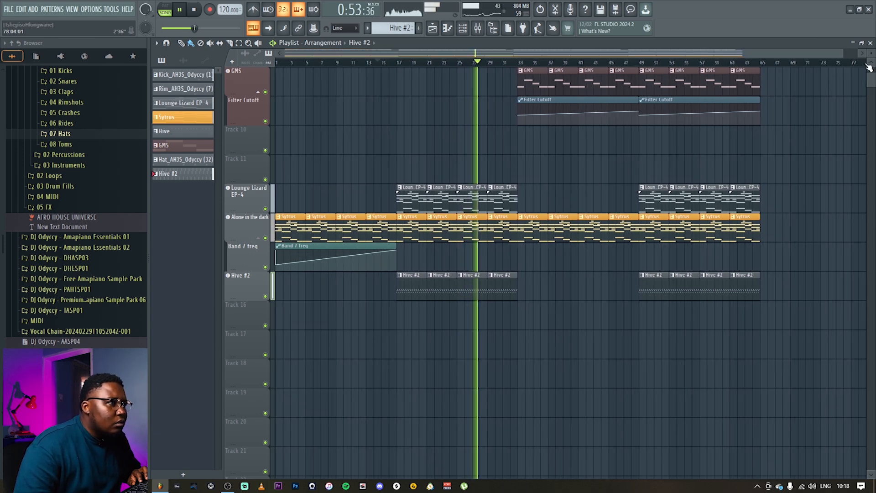
pyautogui.scroll(5, 868, 73)
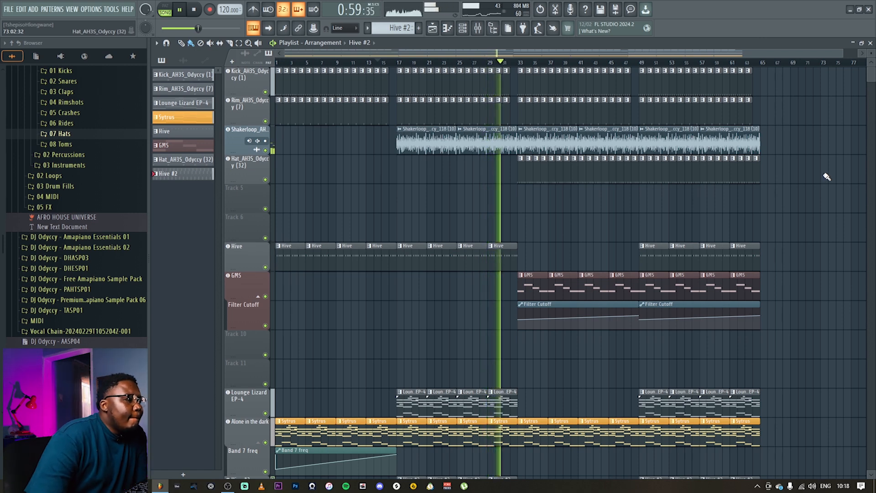
pyautogui.scroll(-2, 804, 262)
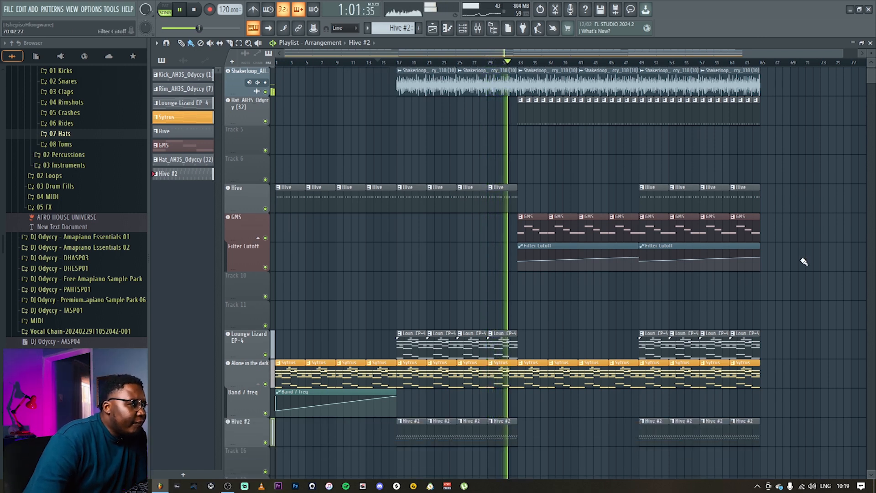
pyautogui.scroll(-2, 804, 262)
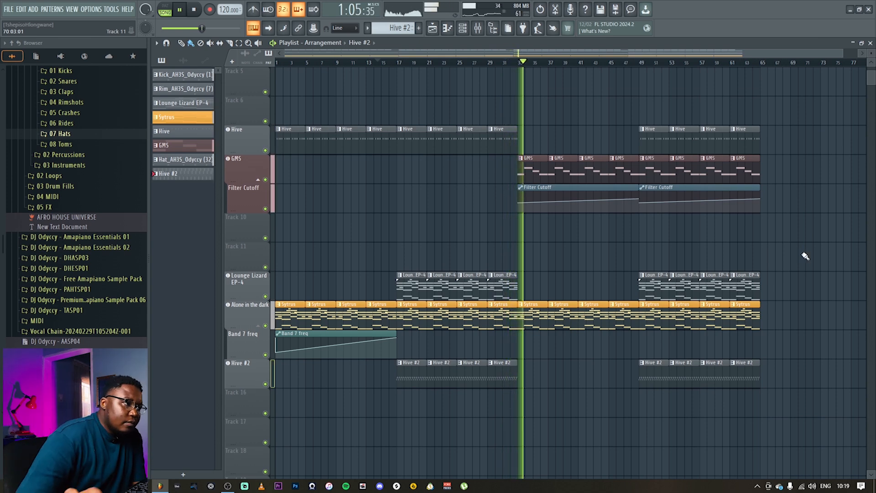
# Step: Stop playback and lower the Hive #2 mixer volume to 32% (-18.6 dB)
pyautogui.click(194, 9)
pyautogui.click(478, 28)
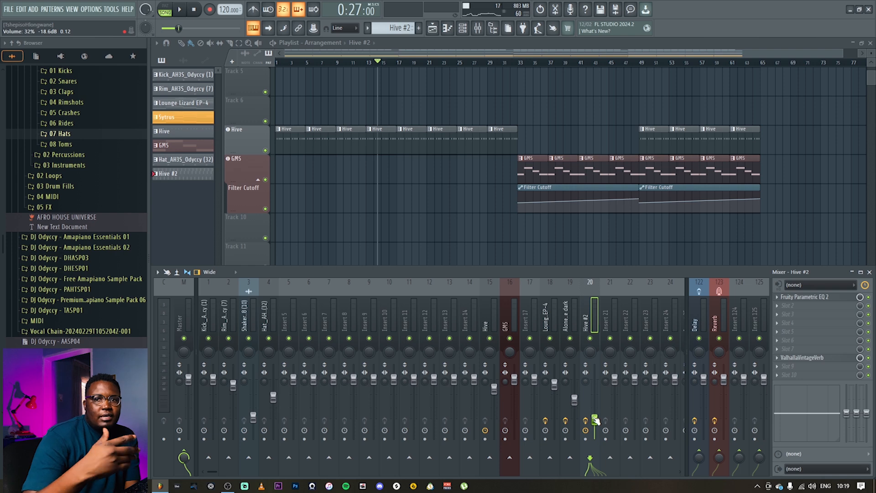
pyautogui.press('F9')
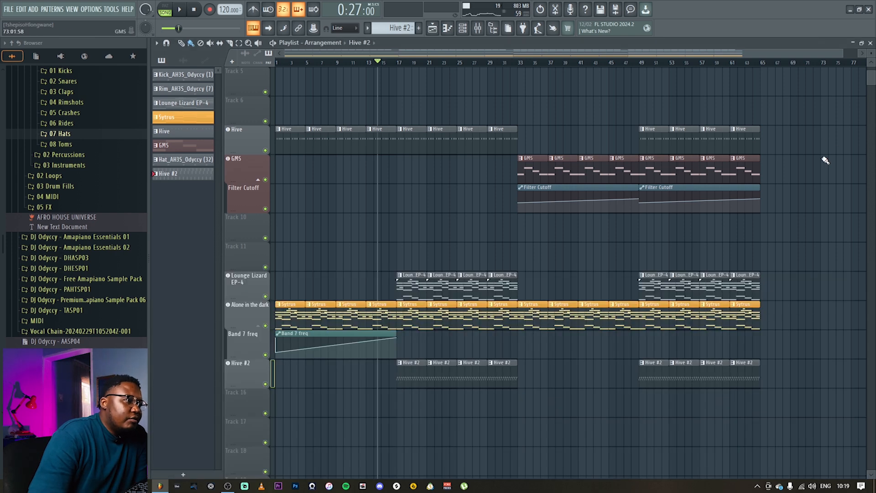
# Step: Place the playhead at bar 17 and turn Track 16 into an instrument track with Arcade
pyautogui.click(398, 62)
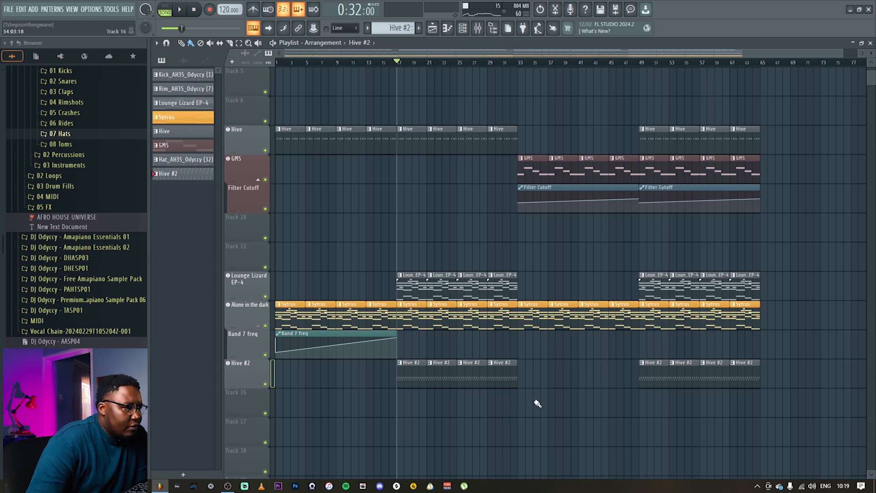
pyautogui.rightClick(257, 398)
pyautogui.moveTo(297, 288)
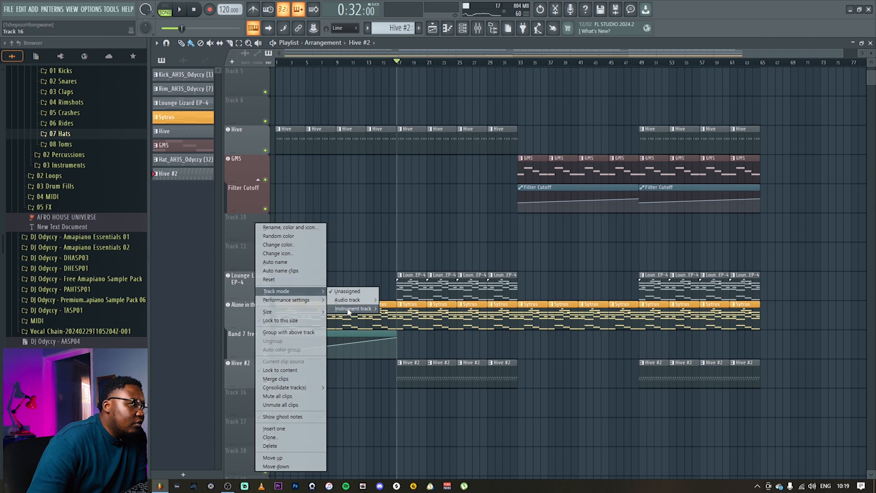
pyautogui.moveTo(353, 308)
pyautogui.click(420, 289)
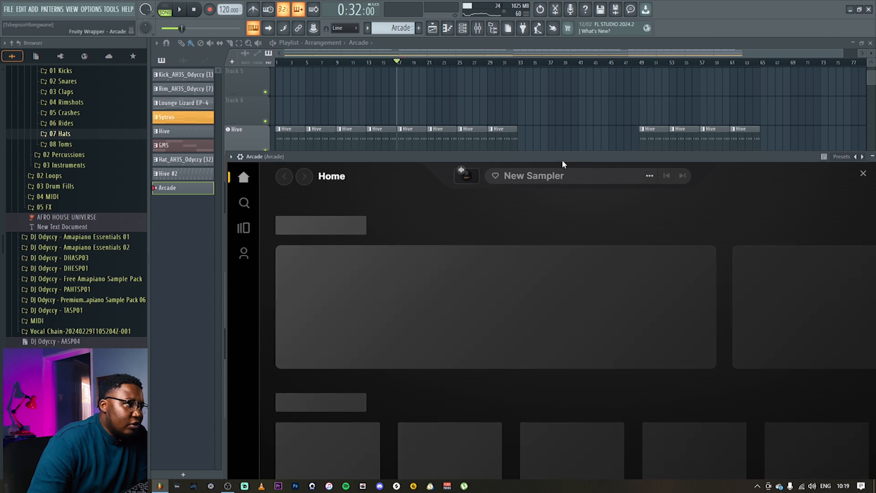
pyautogui.moveTo(555, 157); pyautogui.dragTo(506, 58)
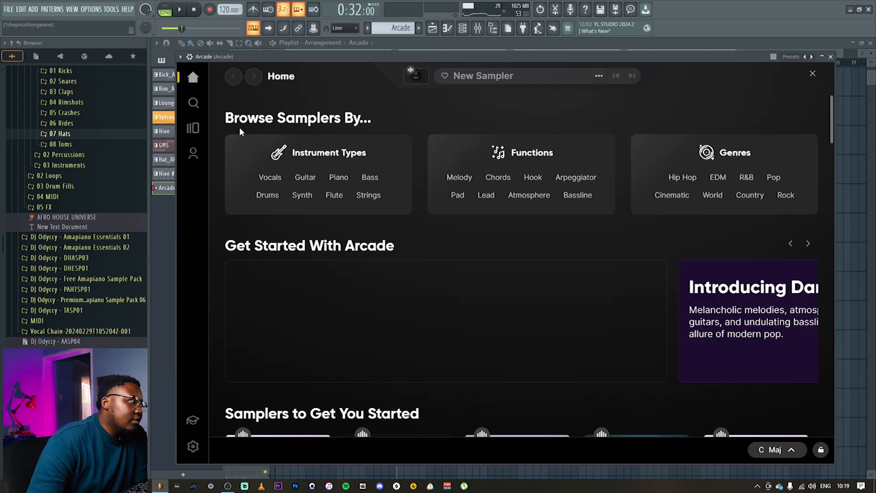
# Step: Load the Azimuth sampler from Arcade's Distant Voices line
pyautogui.click(192, 129)
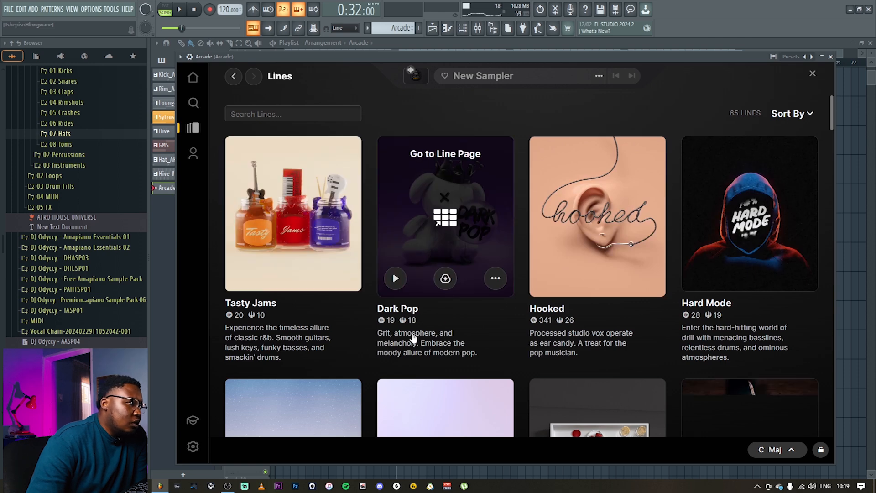
pyautogui.scroll(-5, 365, 362)
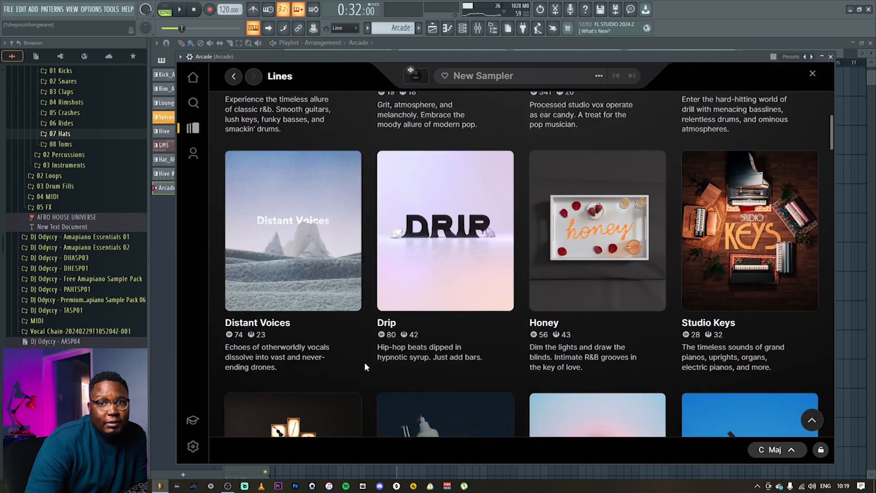
pyautogui.click(289, 236)
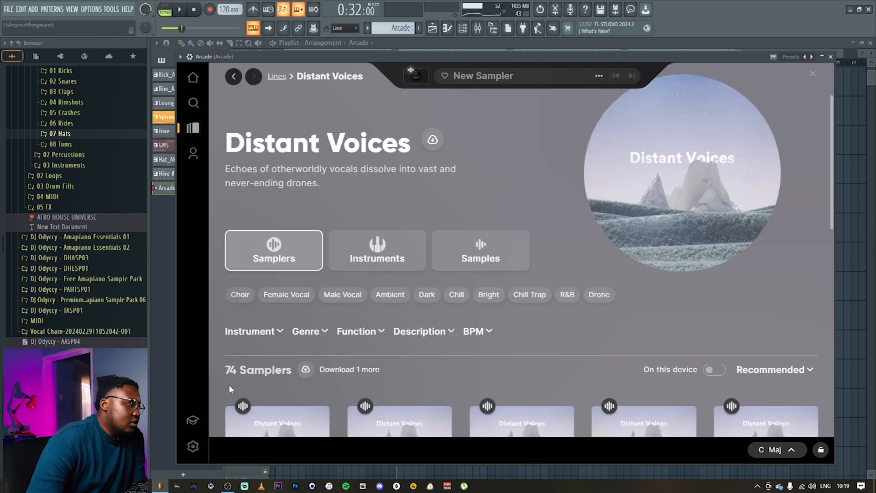
pyautogui.scroll(-4, 229, 387)
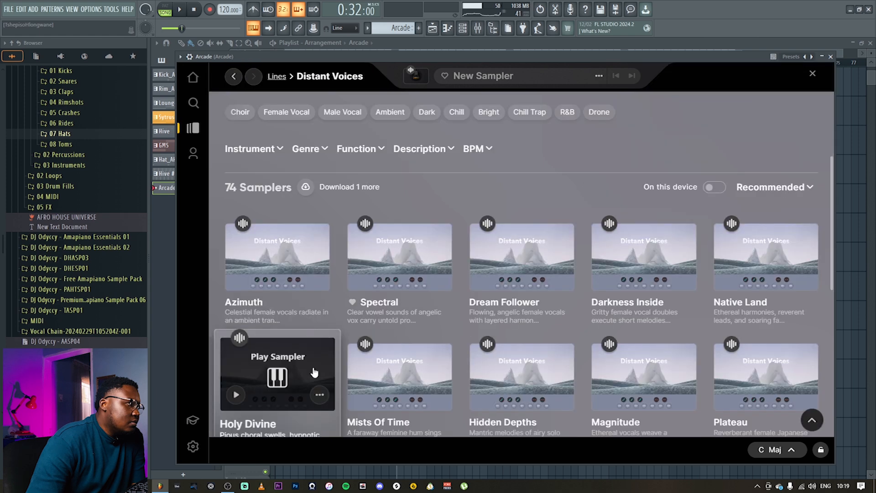
pyautogui.click(281, 258)
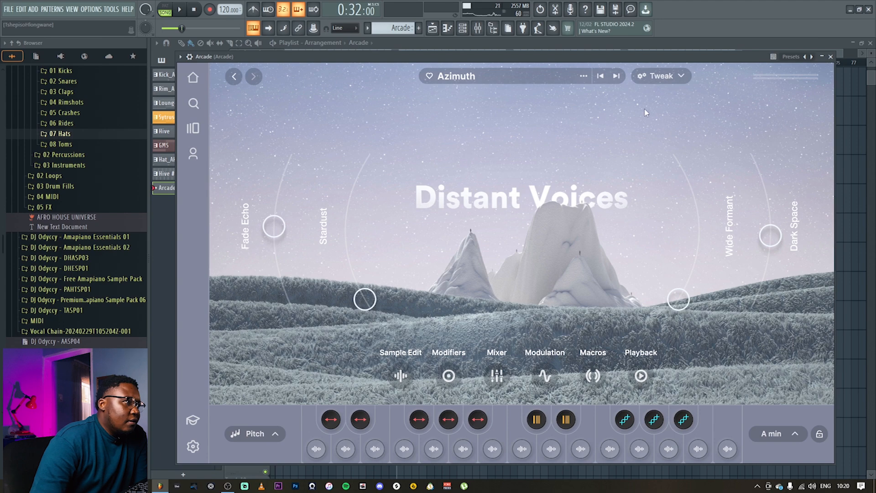
# Step: Lock Arcade's session key to A min and close the plugin
pyautogui.click(794, 435)
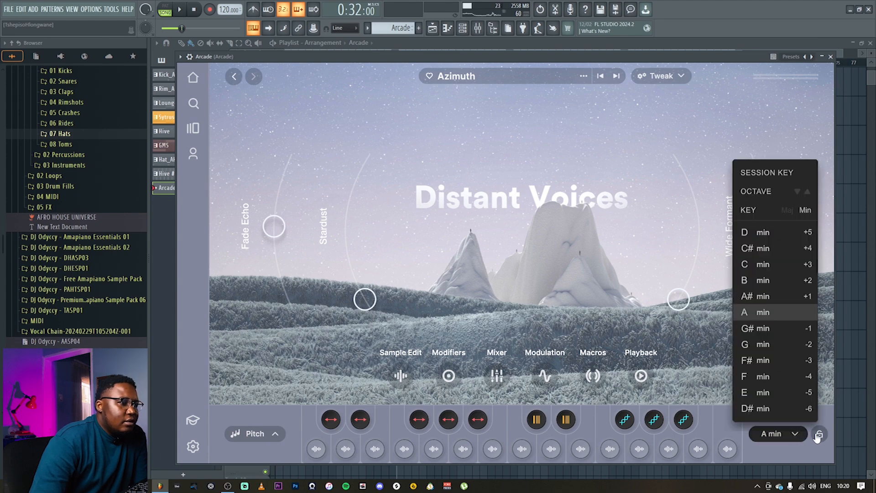
pyautogui.click(680, 212)
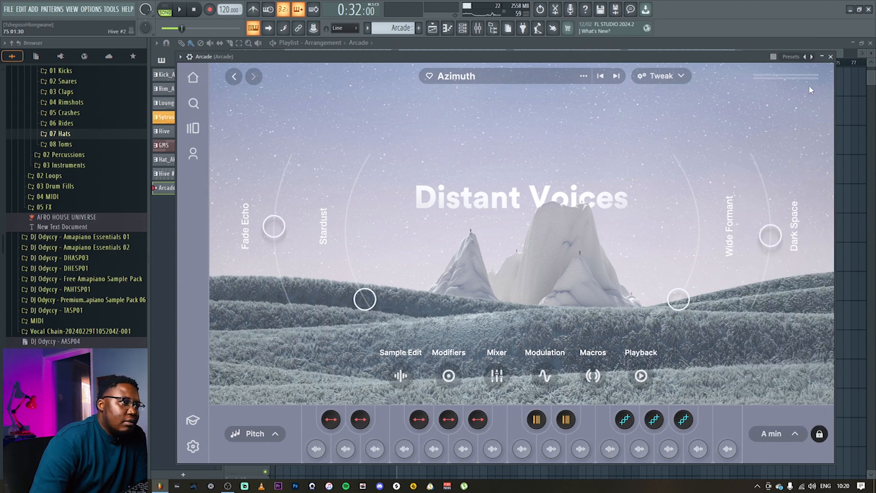
pyautogui.click(831, 56)
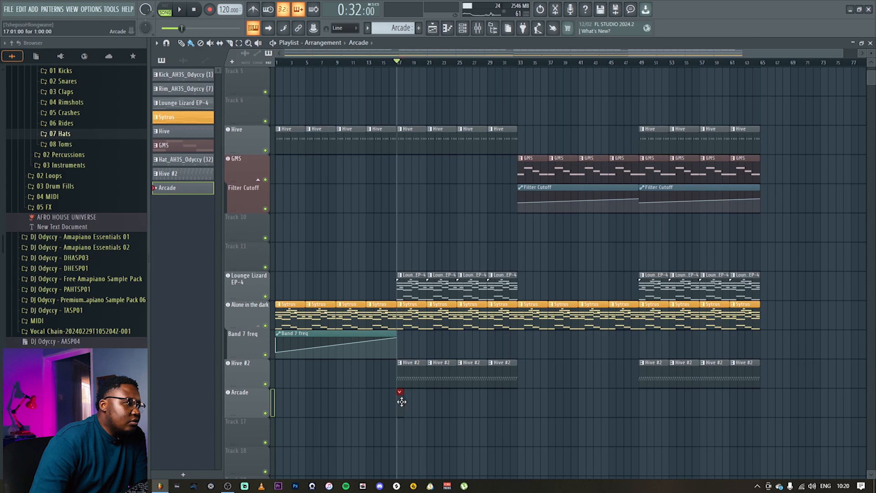
# Step: Lower the Arcade mixer volume to 62% (-9.4 dB)
pyautogui.click(479, 27)
pyautogui.moveTo(298, 379); pyautogui.dragTo(298, 403)
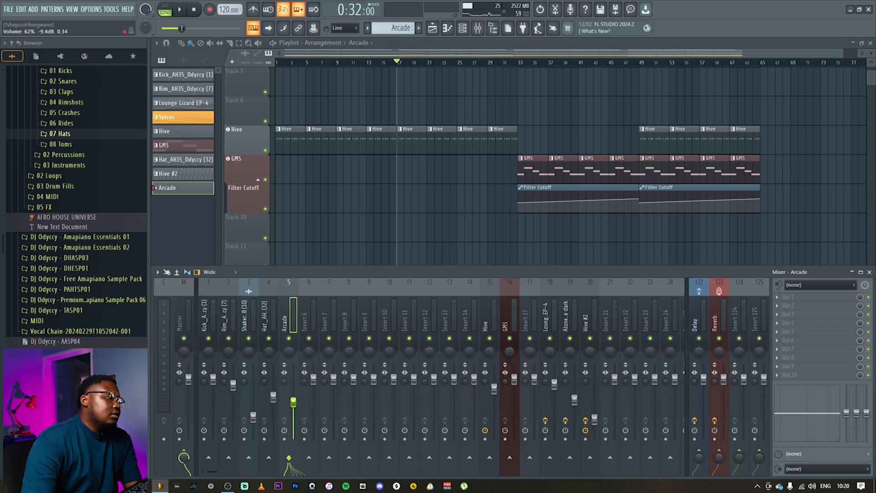
# Step: Move the Arcade mixer track to insert 20, just after Hive #2, and save the project
pyautogui.hotkey('alt', 'Right')
pyautogui.hotkey('alt', 'Right')
pyautogui.hotkey('alt', 'Right')
pyautogui.hotkey('alt', 'Right')
pyautogui.hotkey('alt', 'Right')
pyautogui.hotkey('alt', 'Right')
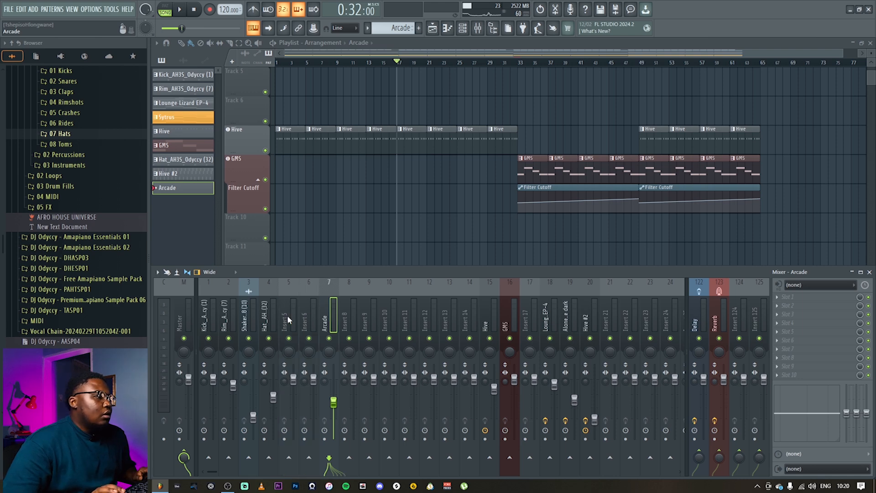
pyautogui.hotkey('alt', 'Right')
pyautogui.hotkey('alt', 'Right')
pyautogui.hotkey('alt', 'Right')
pyautogui.hotkey('alt', 'Right')
pyautogui.hotkey('alt', 'Right')
pyautogui.hotkey('alt', 'Right')
pyautogui.hotkey('alt', 'Right')
pyautogui.hotkey('alt', 'Right')
pyautogui.hotkey('alt', 'Right')
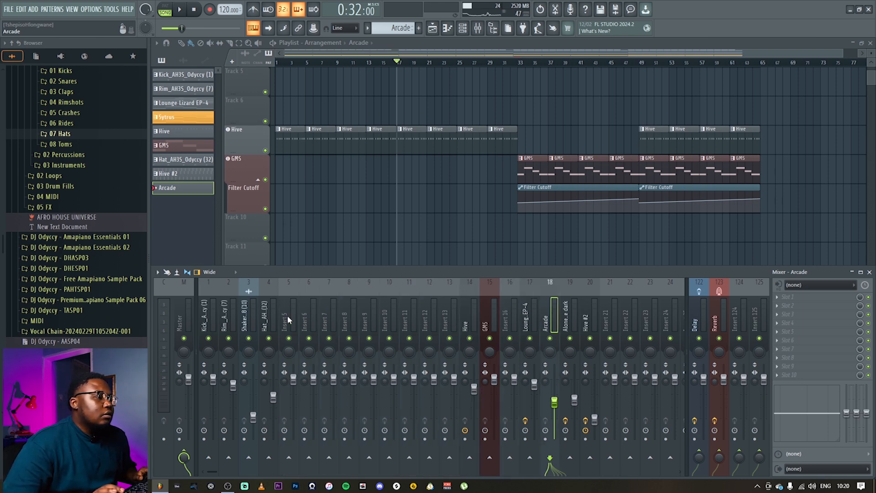
pyautogui.hotkey('ctrl', 's')
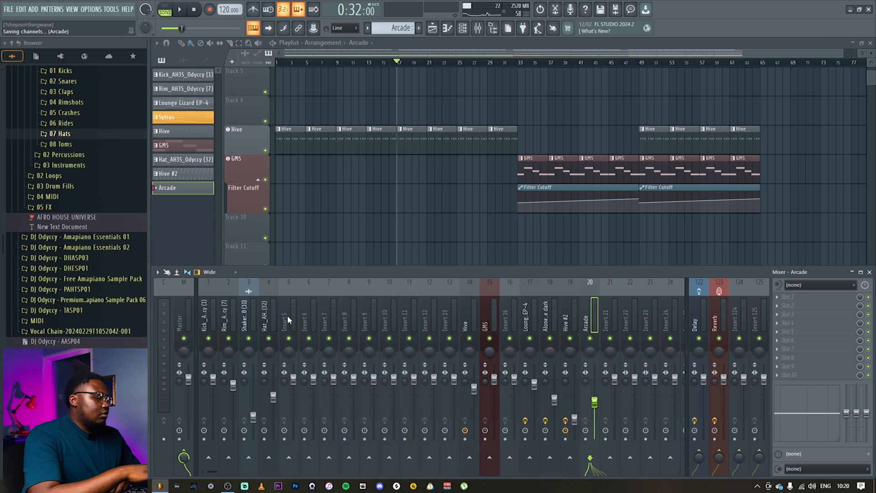
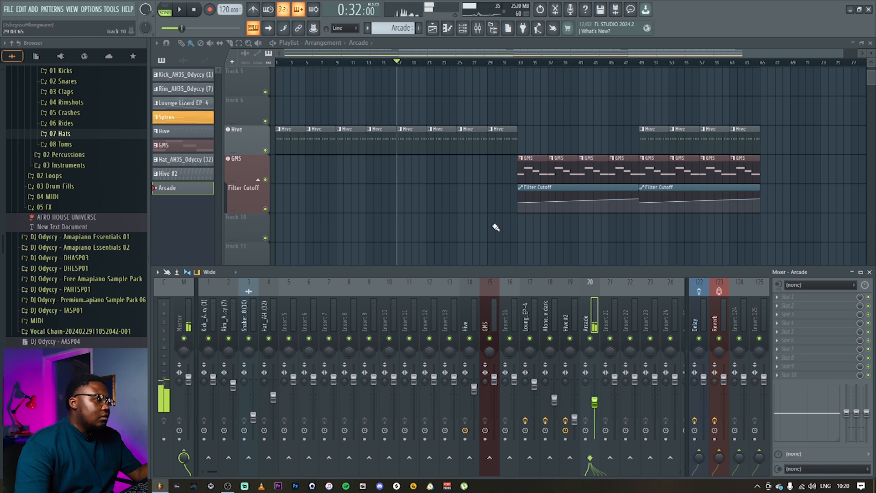
# Step: Draw a four-bar G4 note from bar 1 in Arcade's piano roll, raise its velocity and close the piano roll
pyautogui.press('F9')
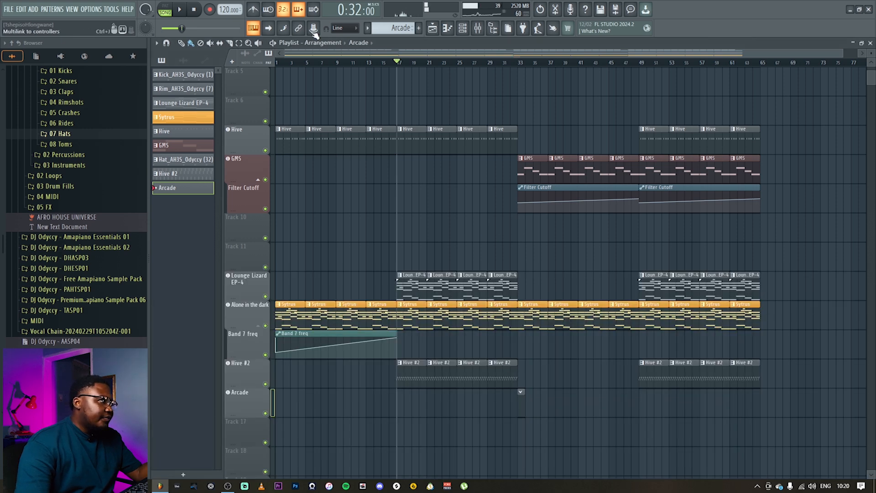
pyautogui.click(452, 32)
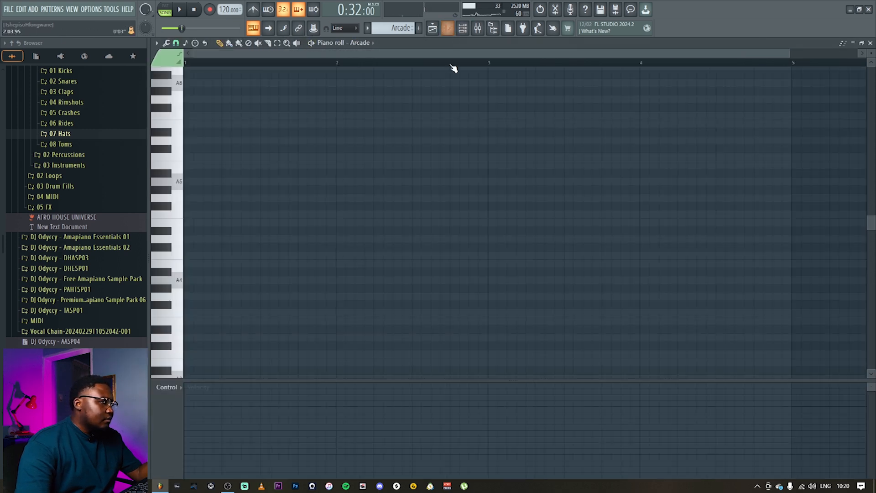
pyautogui.click(186, 298)
pyautogui.moveTo(195, 297); pyautogui.dragTo(754, 309)
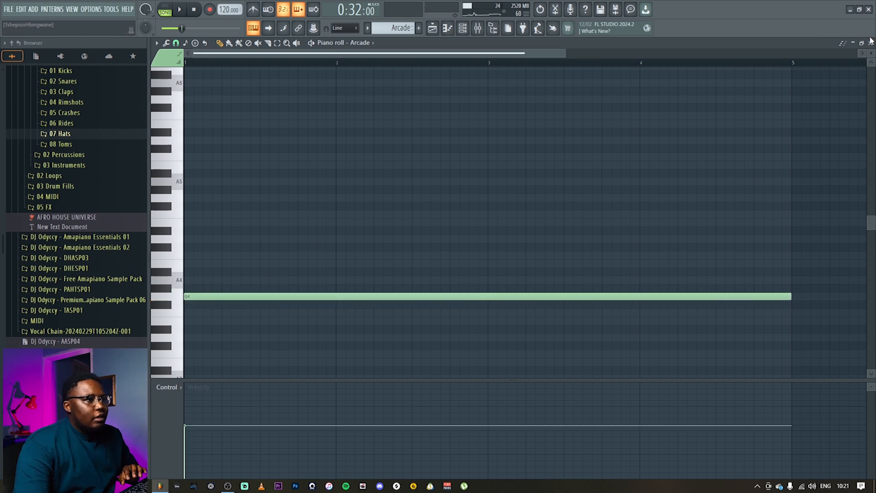
pyautogui.click(192, 412)
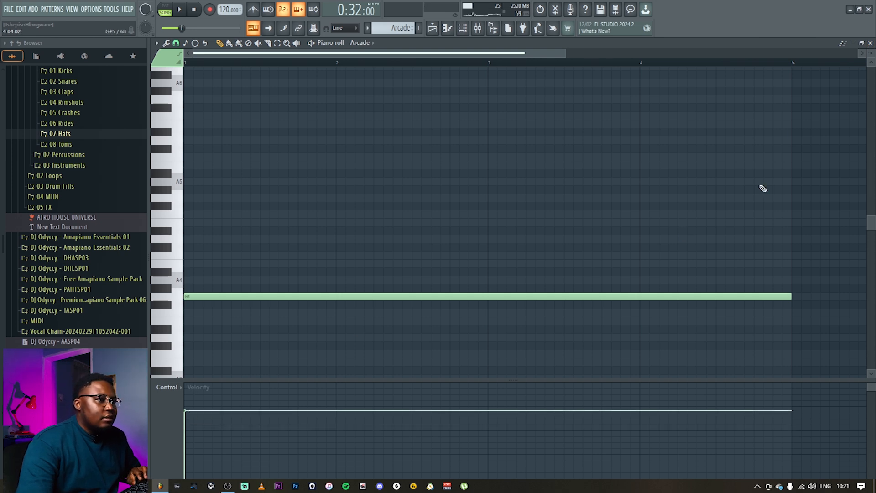
pyautogui.click(870, 43)
# Step: Place the playhead at bar 31 and repeat the Arcade clip on its track from bar 37 up to bar 65
pyautogui.click(506, 64)
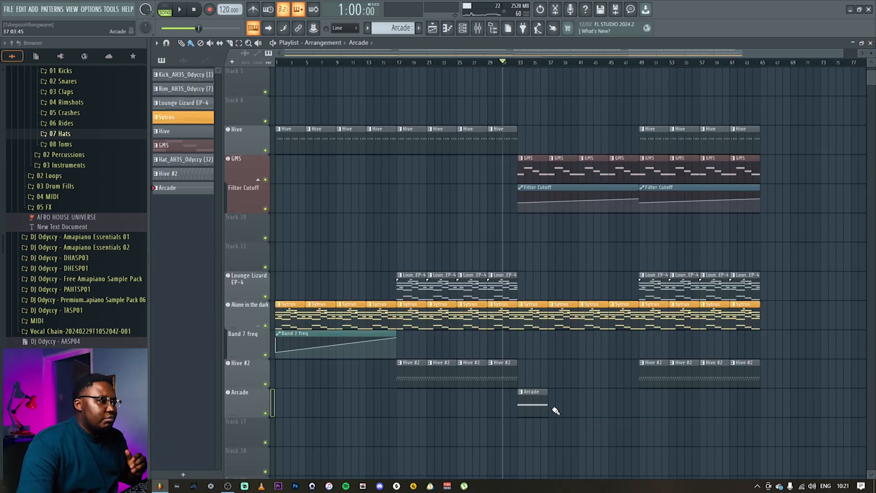
pyautogui.moveTo(553, 407); pyautogui.dragTo(627, 406)
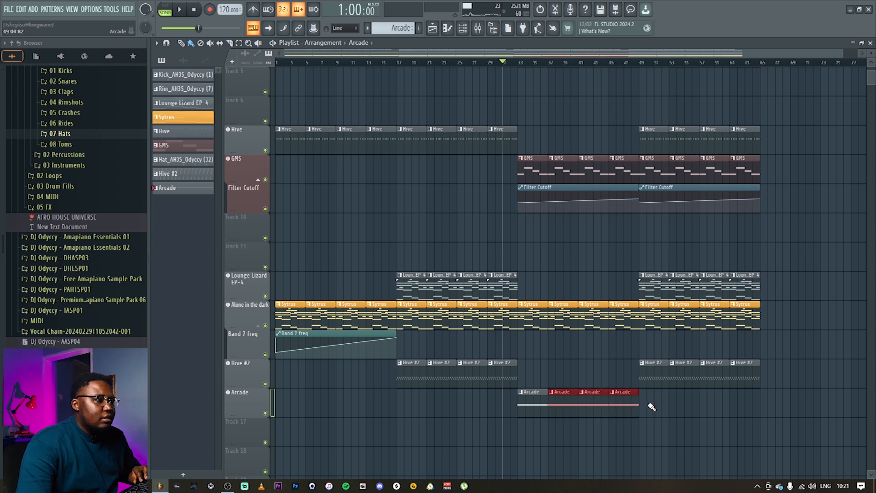
pyautogui.click(644, 404)
pyautogui.moveTo(757, 405); pyautogui.dragTo(758, 405)
# Step: Lower the Arcade mixer volume to 57% (-10.7 dB) while the song plays and hide the mixer
pyautogui.press('space')
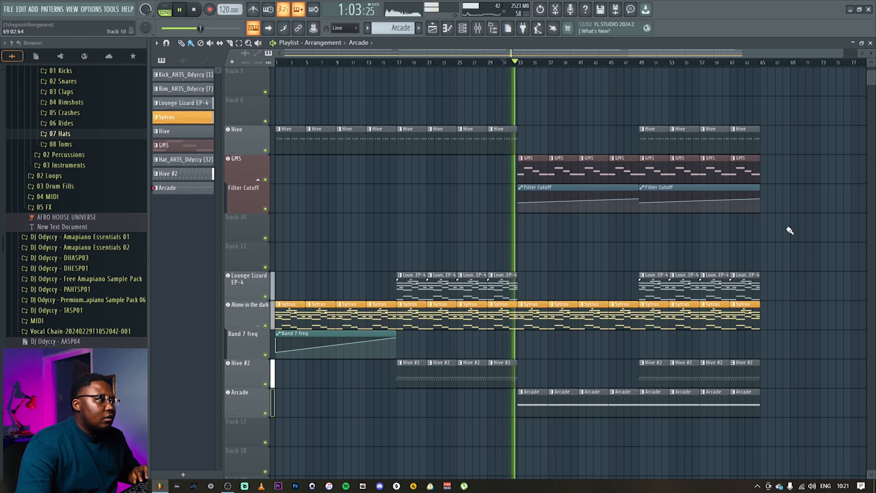
pyautogui.click(477, 28)
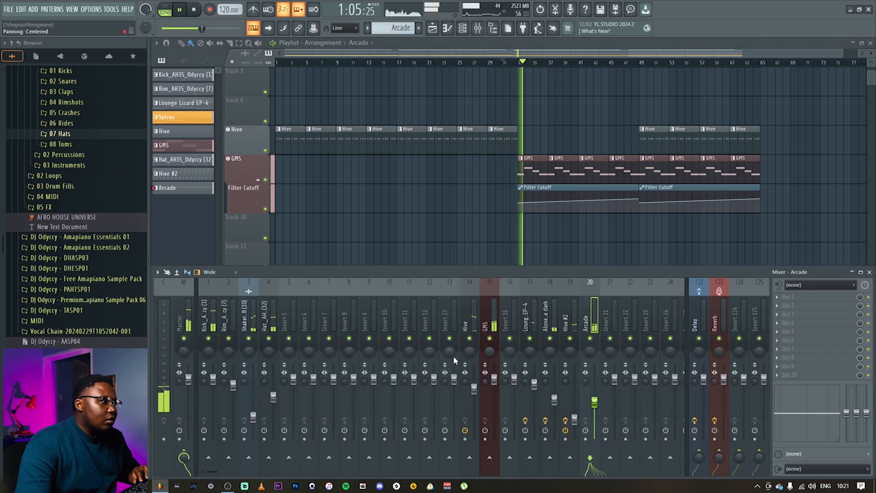
pyautogui.moveTo(594, 404); pyautogui.dragTo(595, 405)
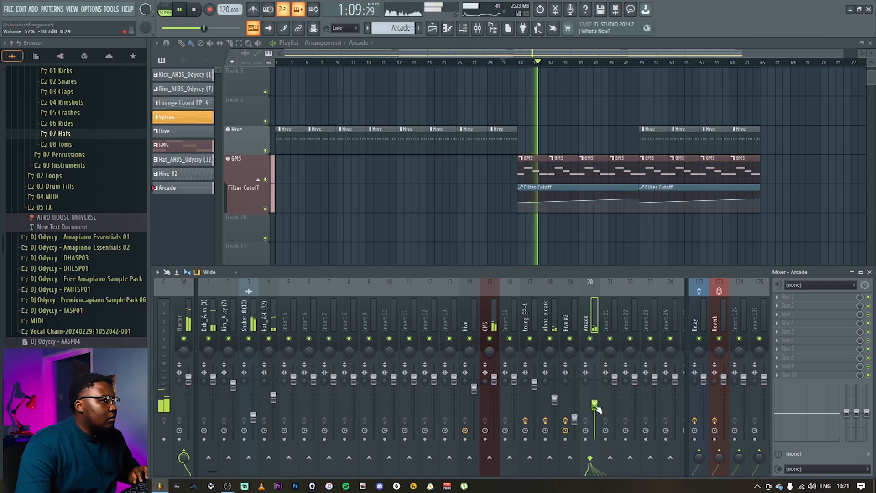
pyautogui.press('F9')
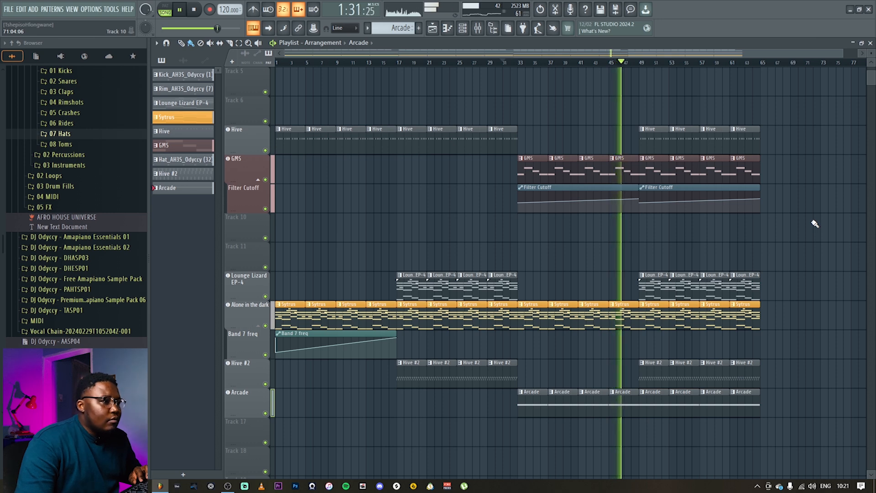
# Step: Listen to the arrangement with all tracks in view, save the project, stop playback and place the playhead at bar 49
pyautogui.scroll(4, 806, 235)
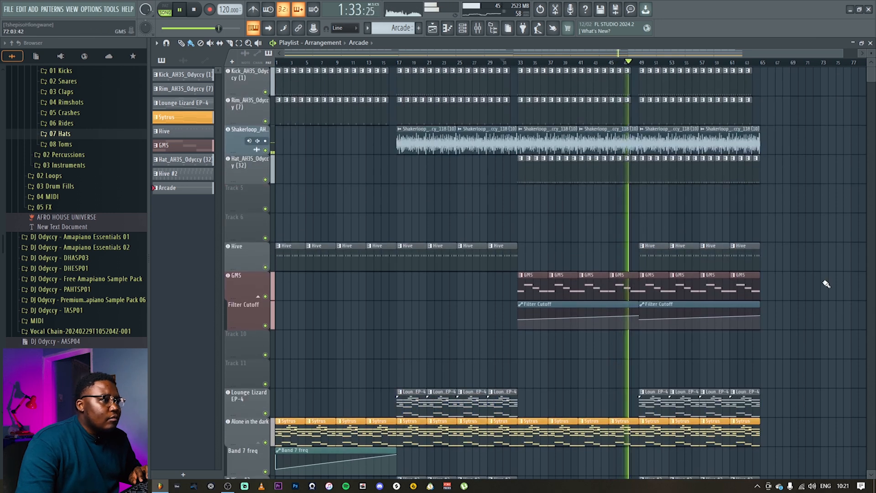
pyautogui.scroll(-2, 826, 284)
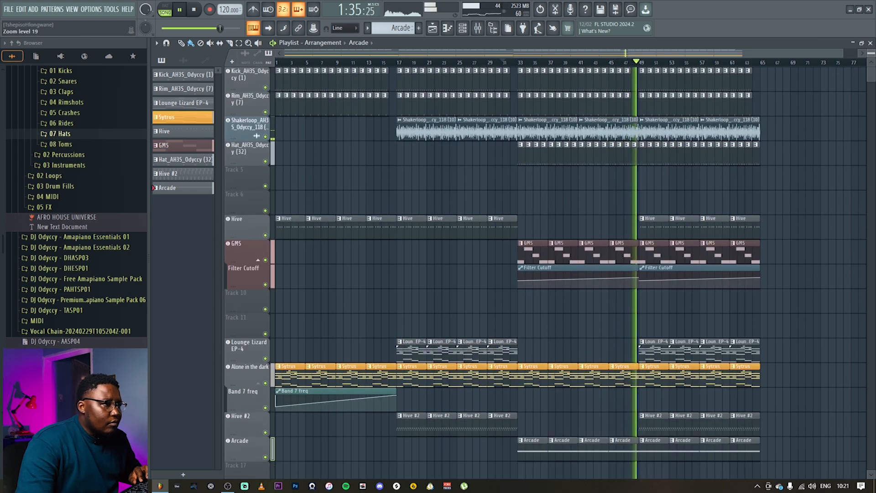
pyautogui.scroll(-1, 824, 197)
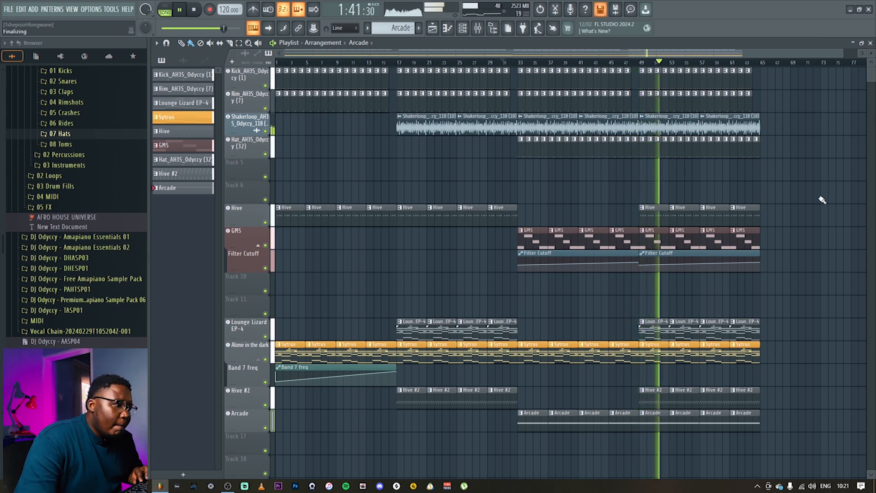
pyautogui.press('space')
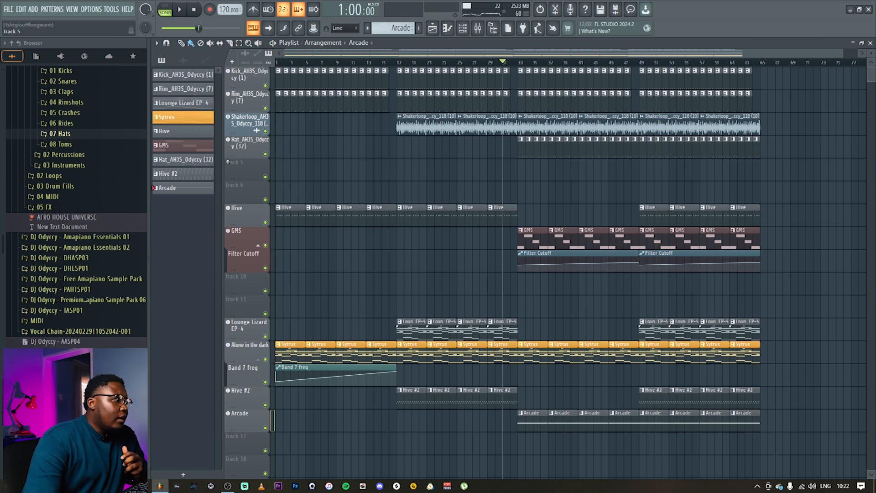
pyautogui.click(641, 63)
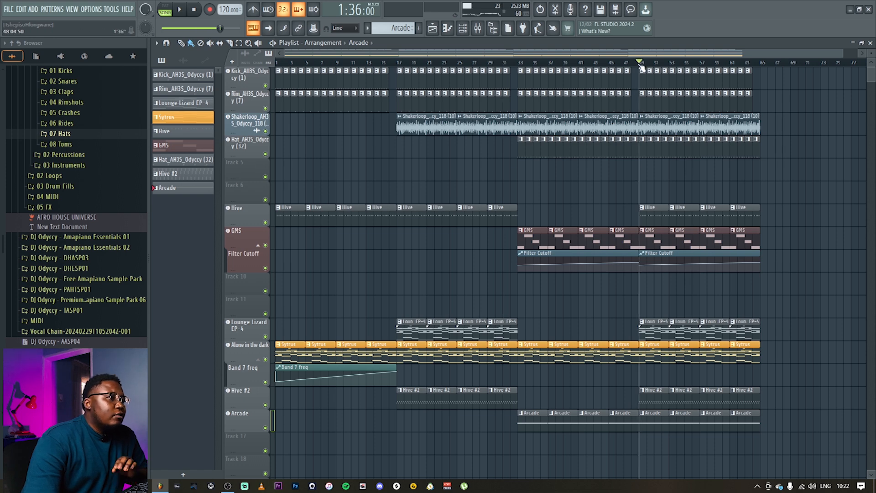
pyautogui.rightClick(254, 172)
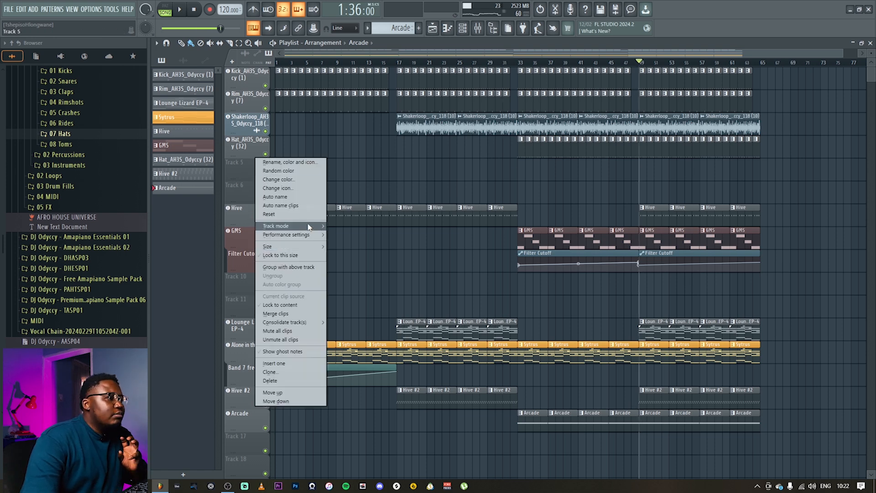
pyautogui.moveTo(316, 228)
pyautogui.moveTo(367, 247)
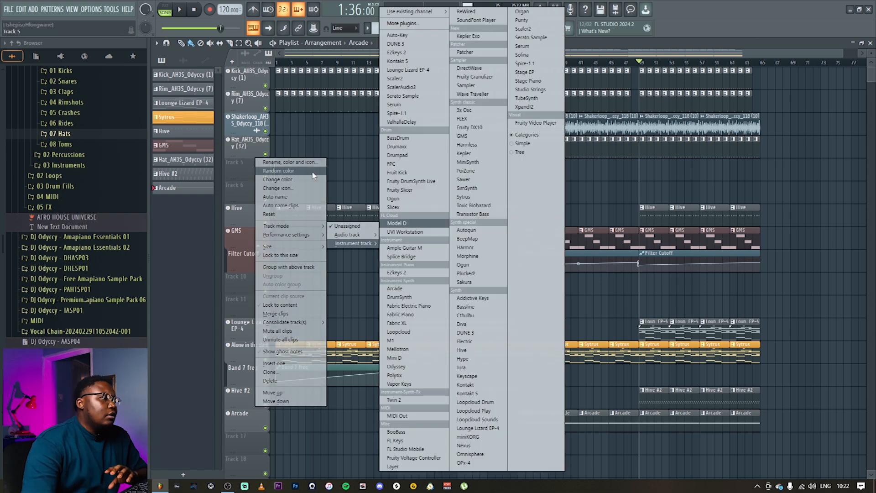
pyautogui.click(327, 141)
# Step: Load Snare_AH3S_Odyccy (1) from 02 Snares as an instrument track on Track 5 and place its clips from bar 49 to bar 65
pyautogui.scroll(5, 85, 233)
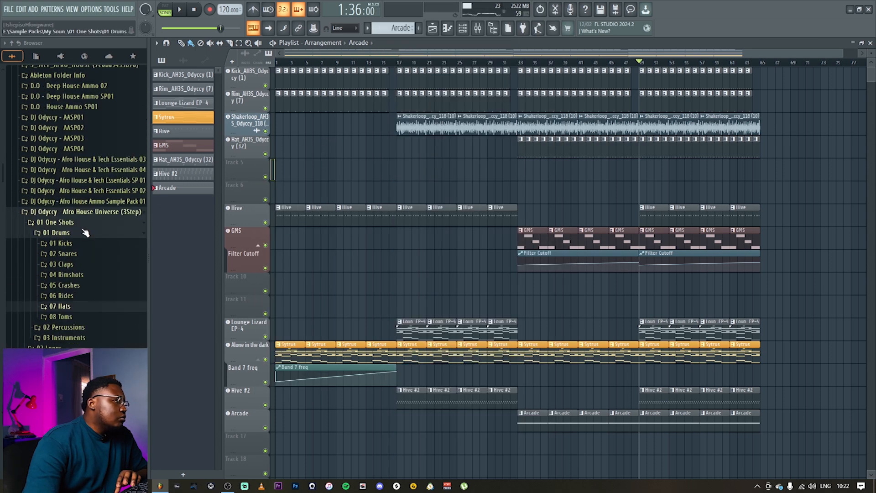
pyautogui.click(73, 254)
pyautogui.click(106, 241)
pyautogui.moveTo(102, 231); pyautogui.dragTo(595, 266)
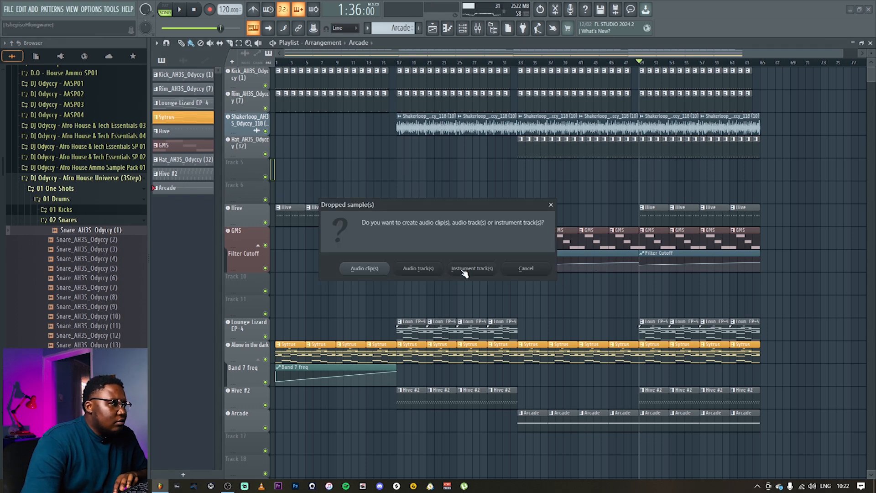
pyautogui.click(464, 271)
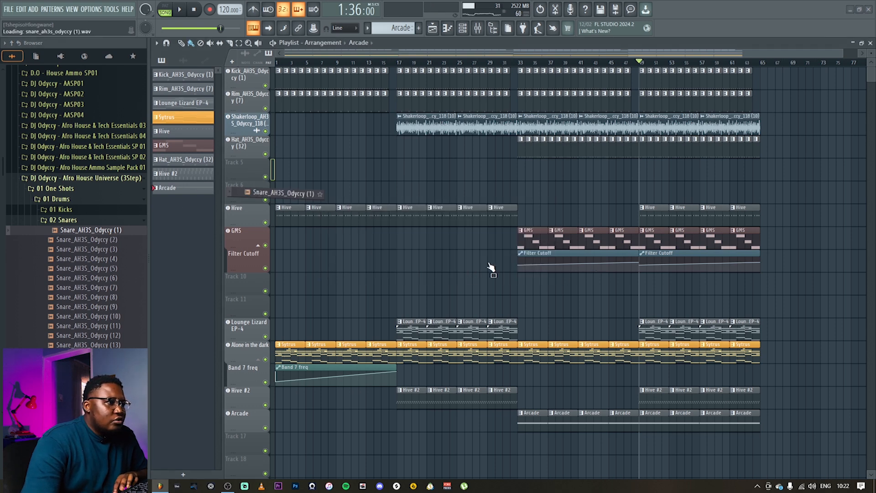
pyautogui.click(643, 176)
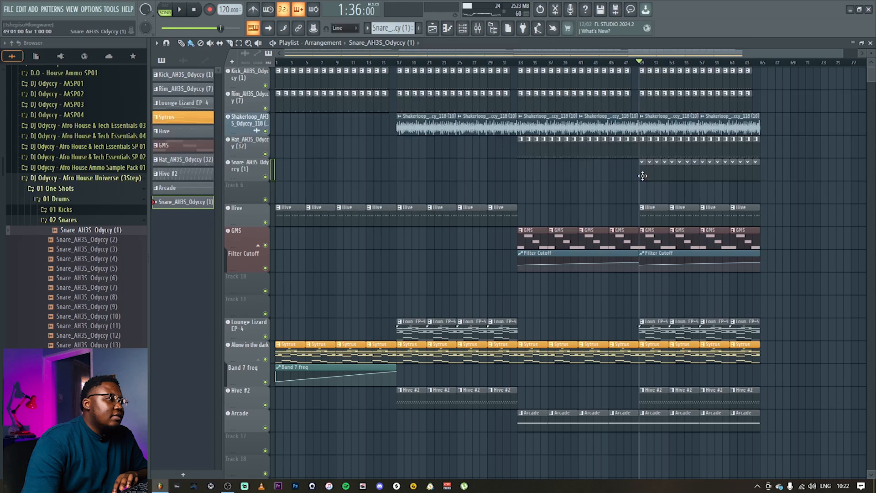
# Step: Program Snare_AH3S_Odyccy (1) hits on steps 1, 5, 9, 12 and 15, giving step 15 a lower velocity
pyautogui.press('F6')
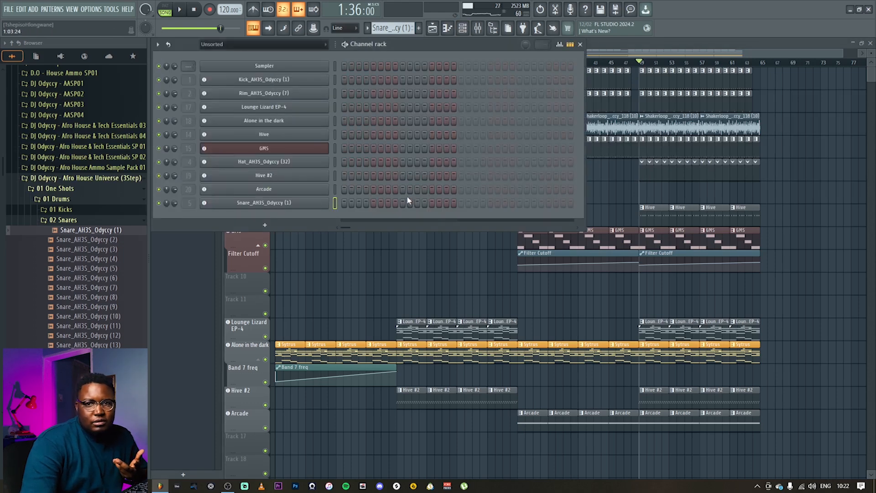
pyautogui.click(344, 203)
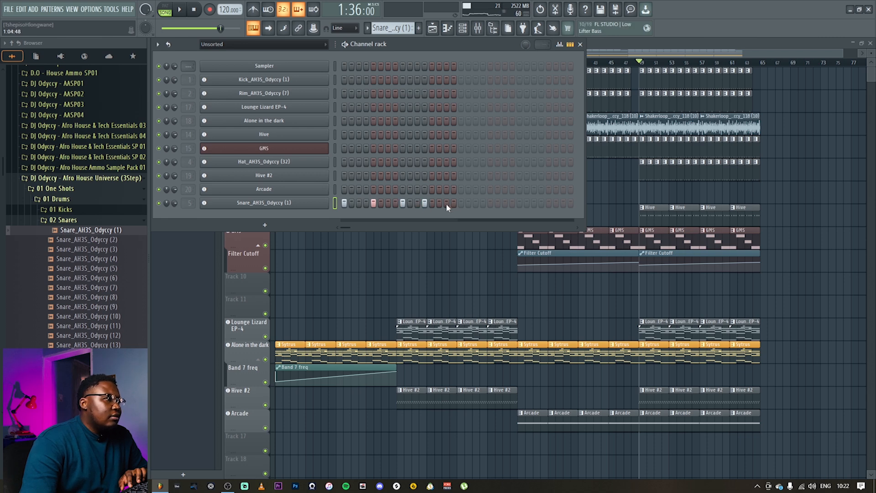
pyautogui.click(562, 45)
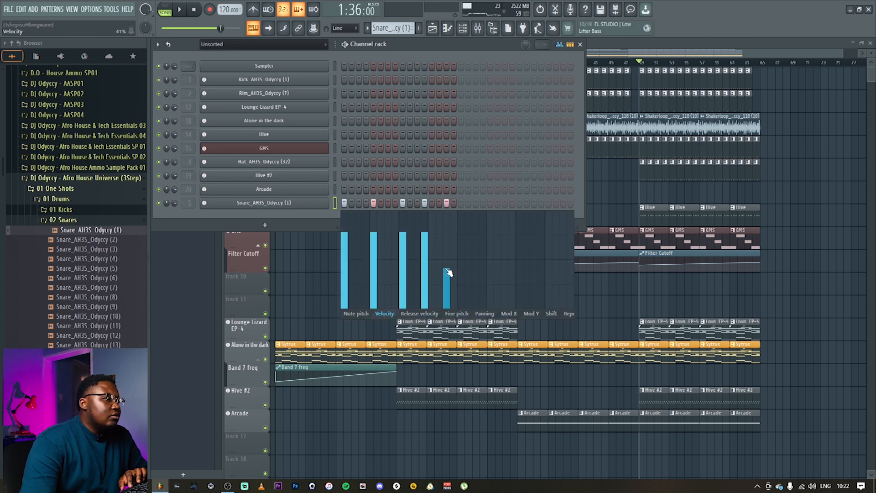
# Step: Play the song from bar 49, lower the snare's mixer volume to balance it, and stop playback
pyautogui.press('space')
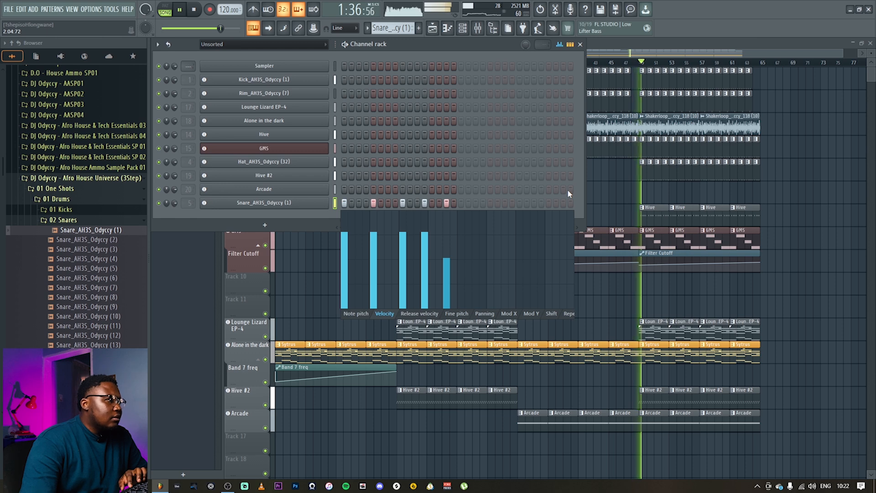
pyautogui.press('F9')
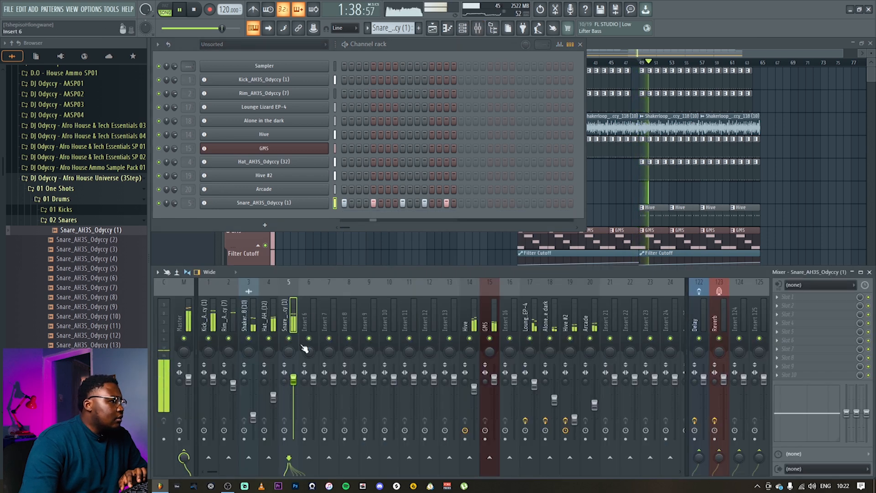
pyautogui.press('space')
pyautogui.press('space')
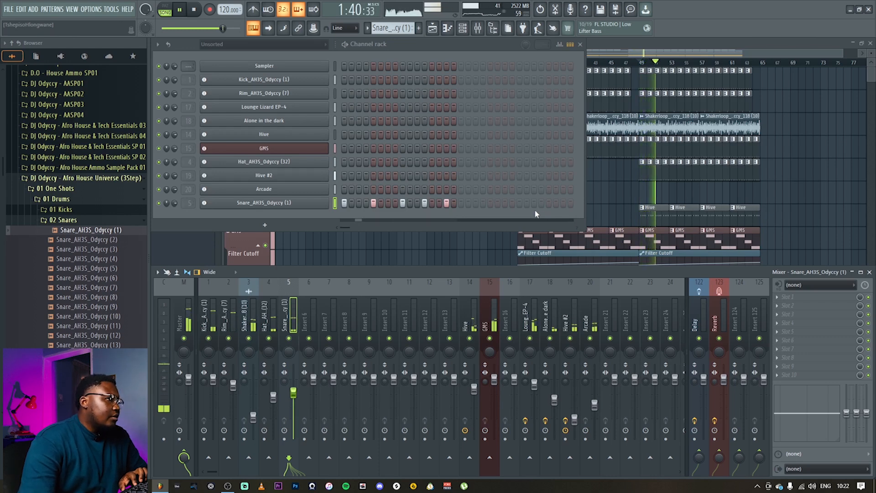
pyautogui.click(519, 211)
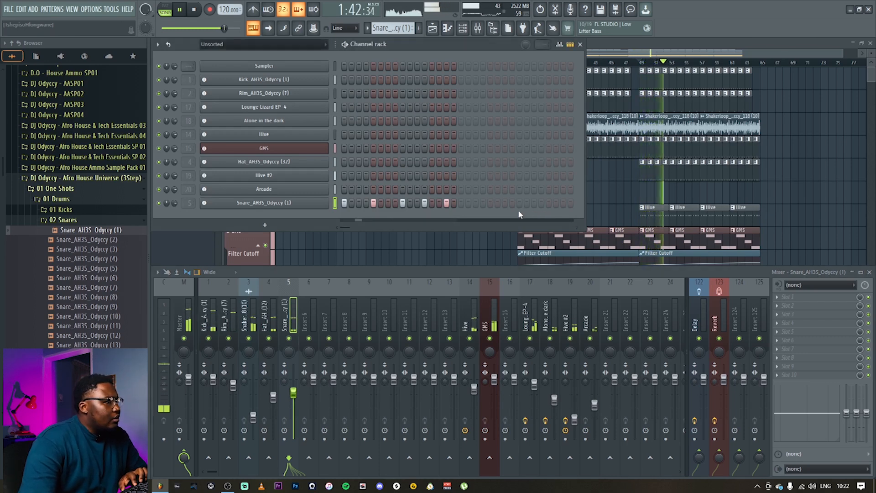
pyautogui.press('space')
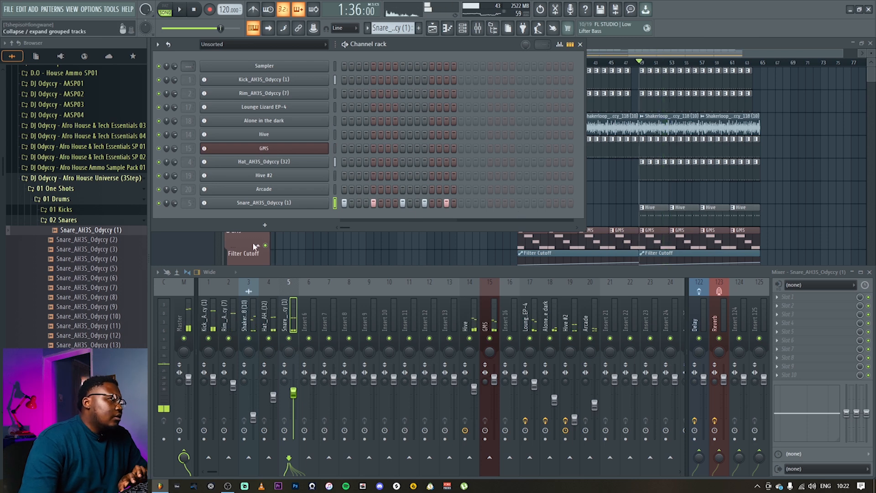
# Step: Add Snare_AH3S_Odyccy (2) to the channel rack with hits on steps 1, 5, 9, 12 and 15, and route it to mixer track 5
pyautogui.click(118, 240)
pyautogui.moveTo(114, 244); pyautogui.dragTo(278, 220)
pyautogui.moveTo(347, 226); pyautogui.dragTo(350, 218)
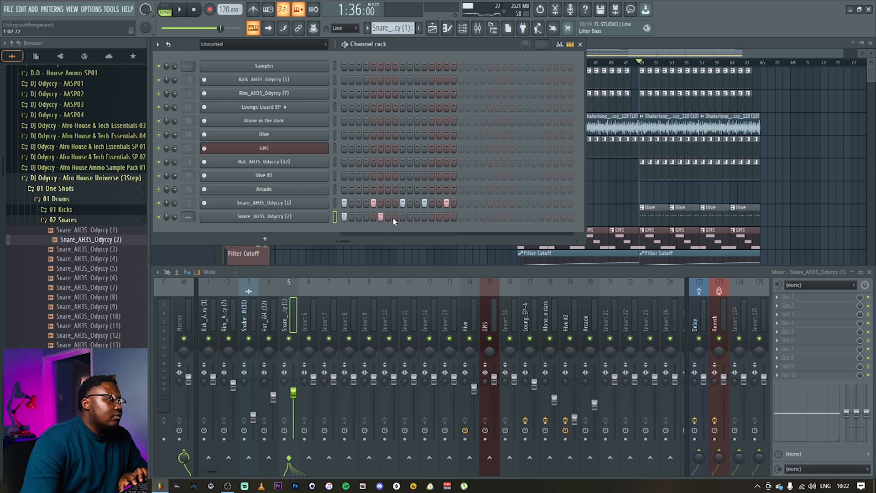
pyautogui.click(424, 217)
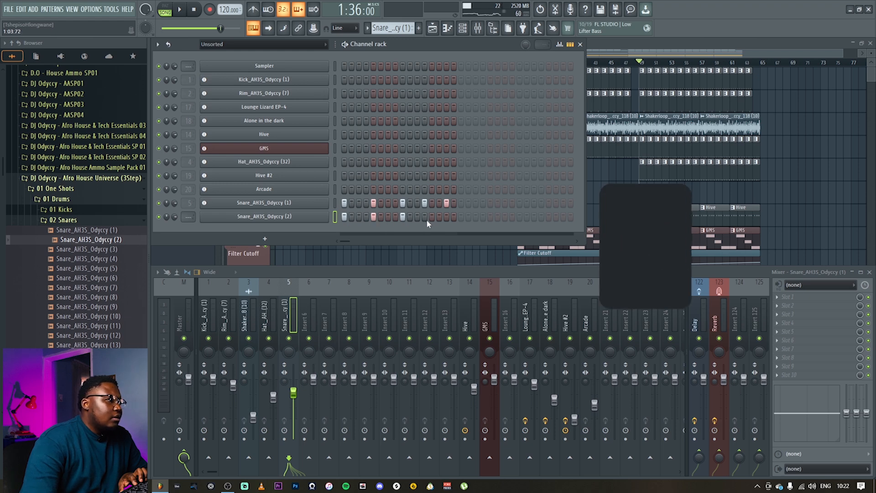
pyautogui.click(446, 216)
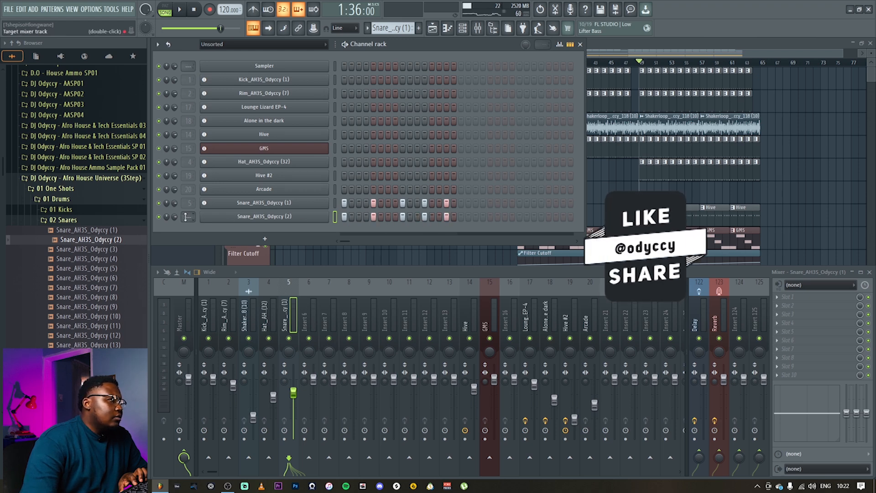
pyautogui.moveTo(188, 216); pyautogui.dragTo(188, 206)
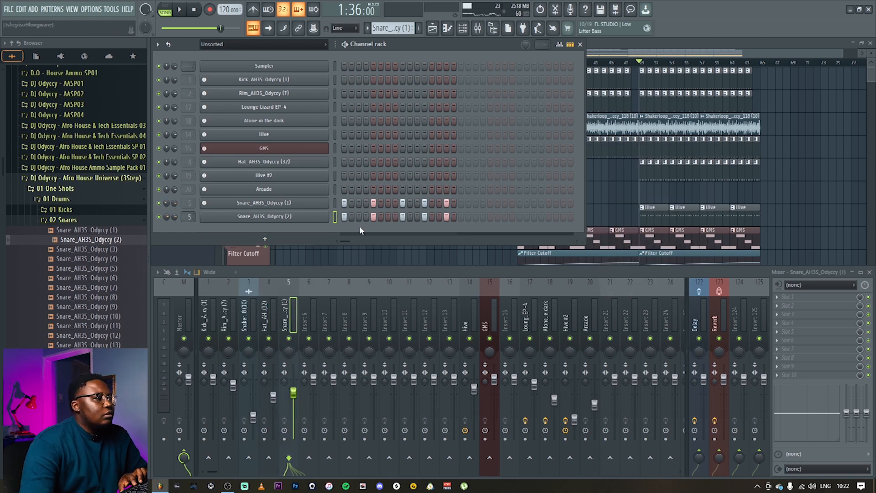
# Step: Play the song while balancing the channel volume of Snare_AH3S_Odyccy (2), then stop and place the playhead at bar 31
pyautogui.press('space')
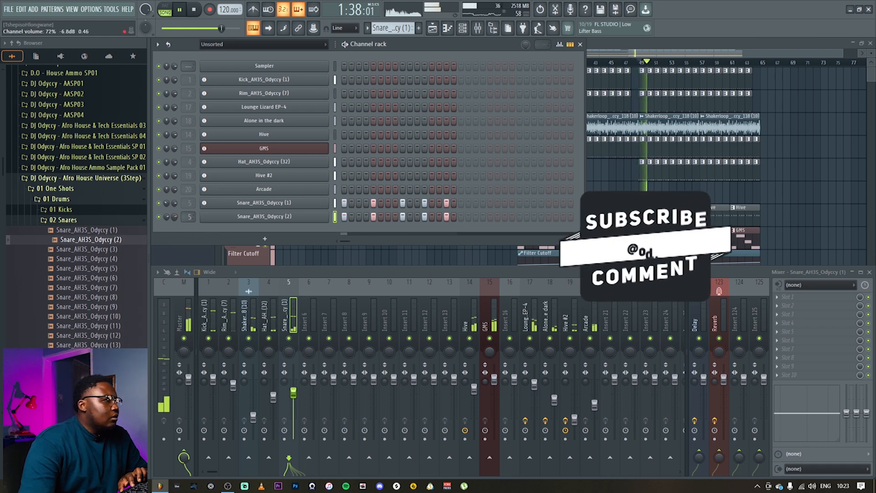
pyautogui.moveTo(175, 216); pyautogui.dragTo(175, 222)
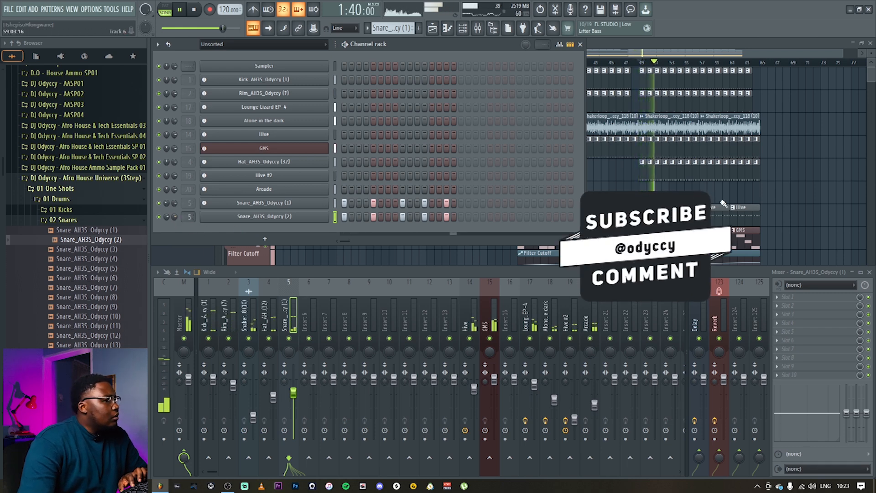
pyautogui.click(796, 197)
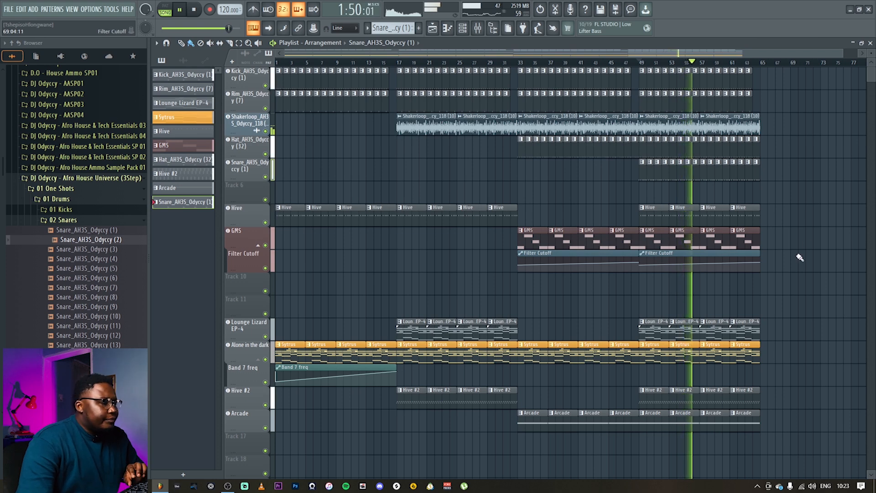
pyautogui.press('space')
pyautogui.click(507, 62)
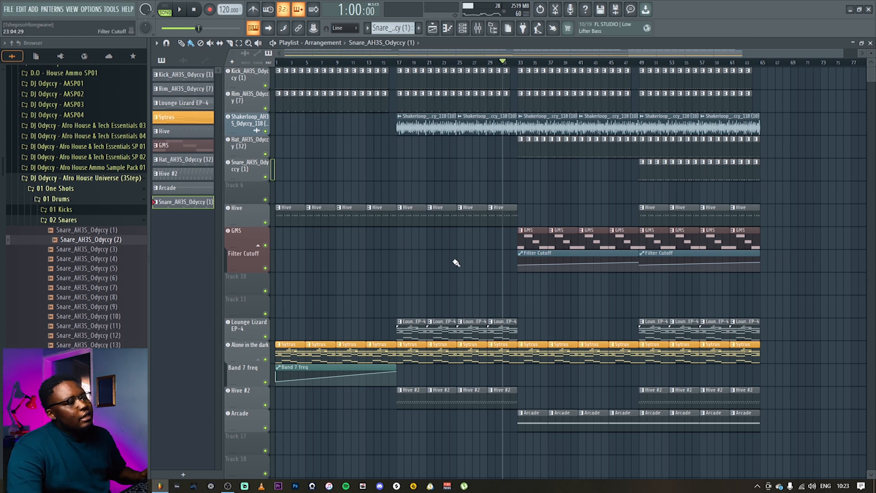
# Step: Duplicate all clips between bars 33 and 65 so the copied section starts at bar 65, and clear the selection
pyautogui.moveTo(791, 433); pyautogui.dragTo(642, 53)
pyautogui.moveTo(786, 435); pyautogui.dragTo(524, 69)
pyautogui.hotkey('ctrl', 'b')
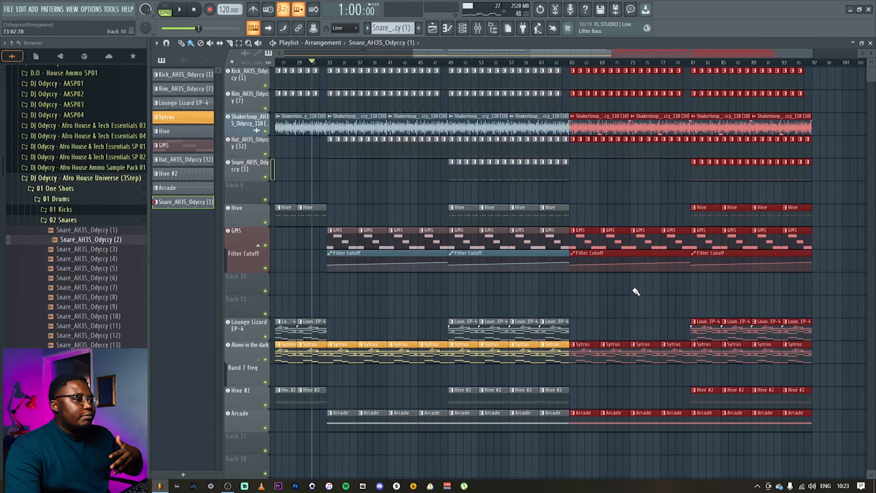
pyautogui.click(627, 376)
# Step: Delete the four Arcade clips between bars 65 and 81
pyautogui.rightClick(589, 424)
pyautogui.rightClick(611, 423)
pyautogui.rightClick(643, 421)
pyautogui.rightClick(671, 420)
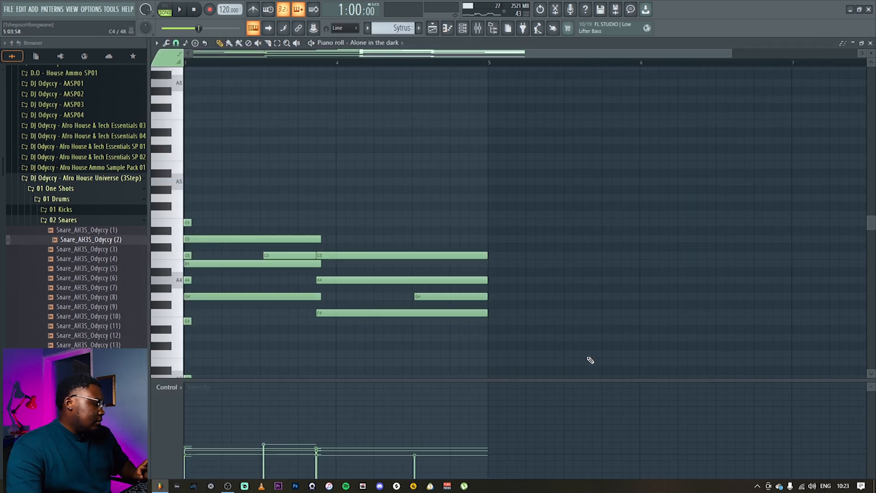
# Step: Copy all notes of the Sytrus pattern and add Keyscape as an instrument track on Track 17 with the LA Custom C7 - Cinematic patch
pyautogui.hotkey('ctrl', 'a')
pyautogui.click(871, 44)
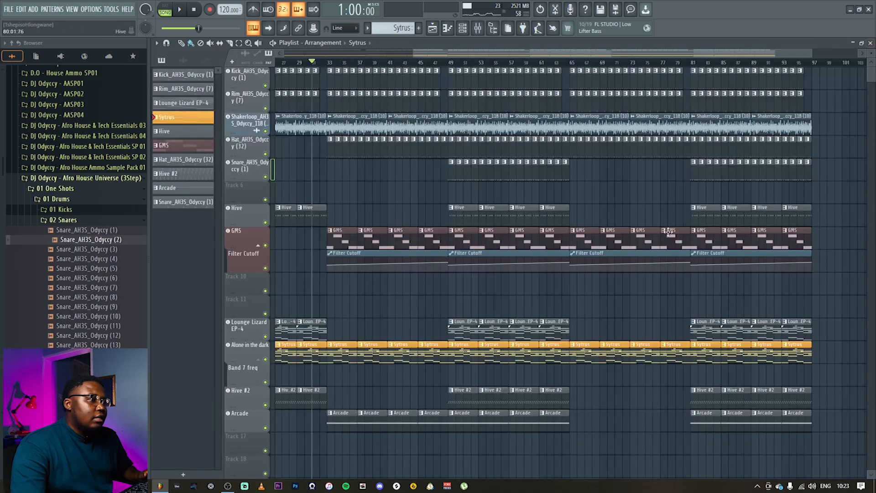
pyautogui.rightClick(242, 446)
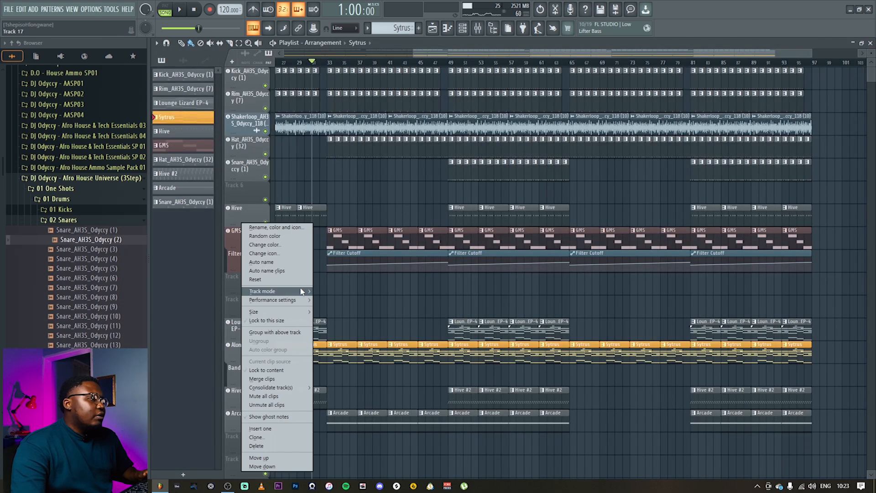
pyautogui.moveTo(301, 291)
pyautogui.moveTo(336, 309)
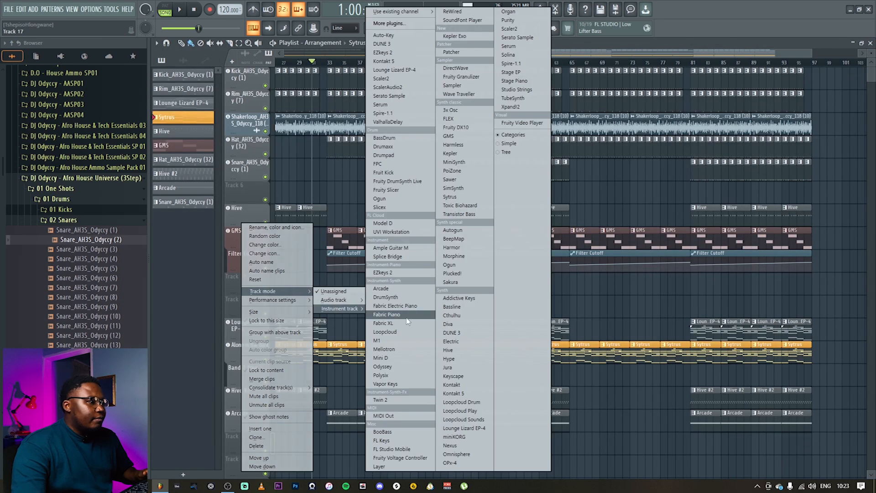
pyautogui.click(462, 377)
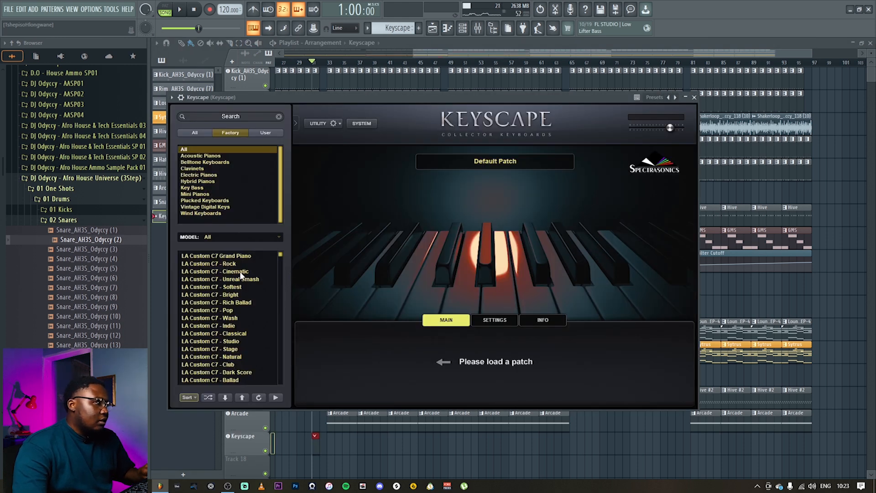
pyautogui.click(241, 272)
pyautogui.press('Escape')
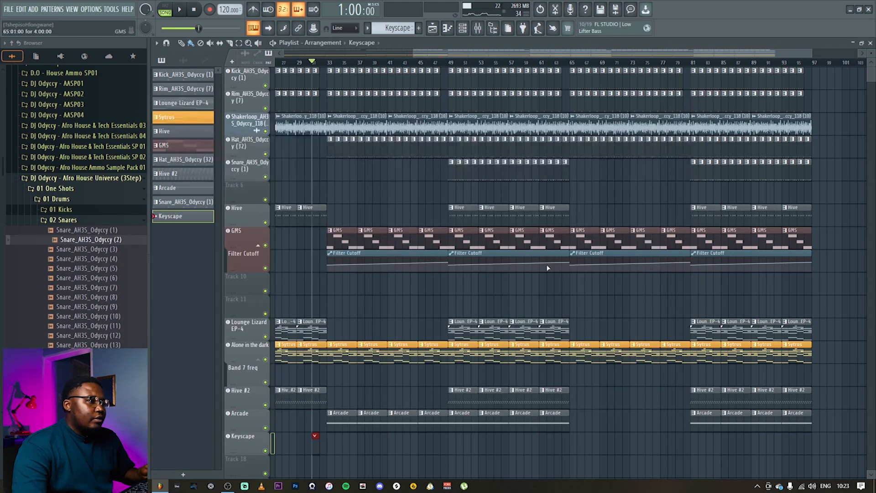
# Step: Move the Keyscape clip to bar 65 and paste the copied Sytrus chord notes into its pattern
pyautogui.moveTo(317, 447); pyautogui.dragTo(574, 445)
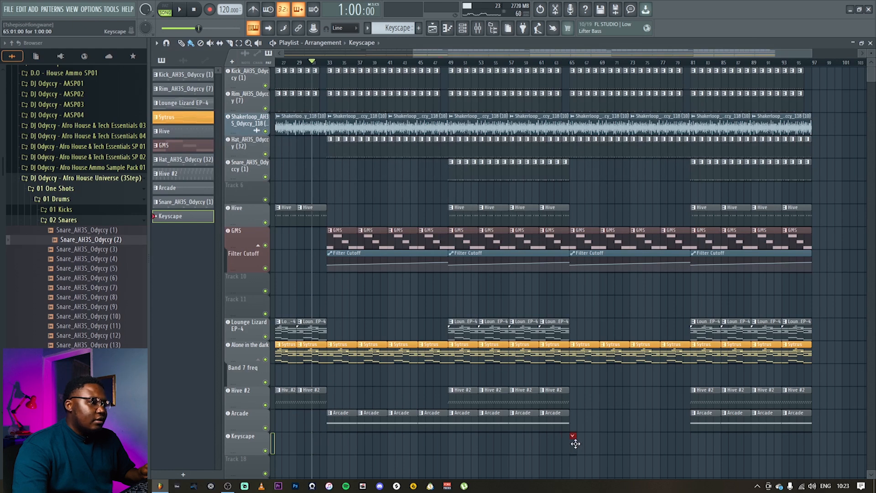
pyautogui.click(457, 28)
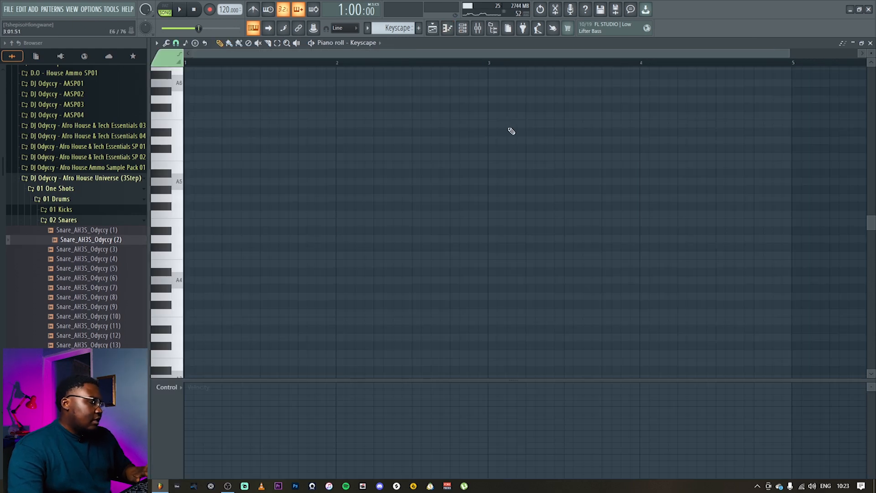
pyautogui.hotkey('ctrl', 'v')
pyautogui.click(871, 42)
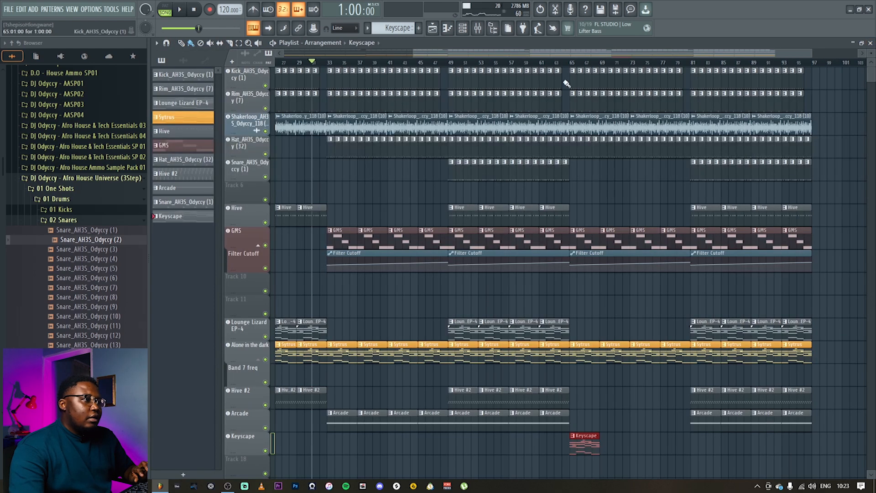
# Step: Play the song from bar 61 and lower Keyscape's mixer volume to about 46%
pyautogui.click(477, 27)
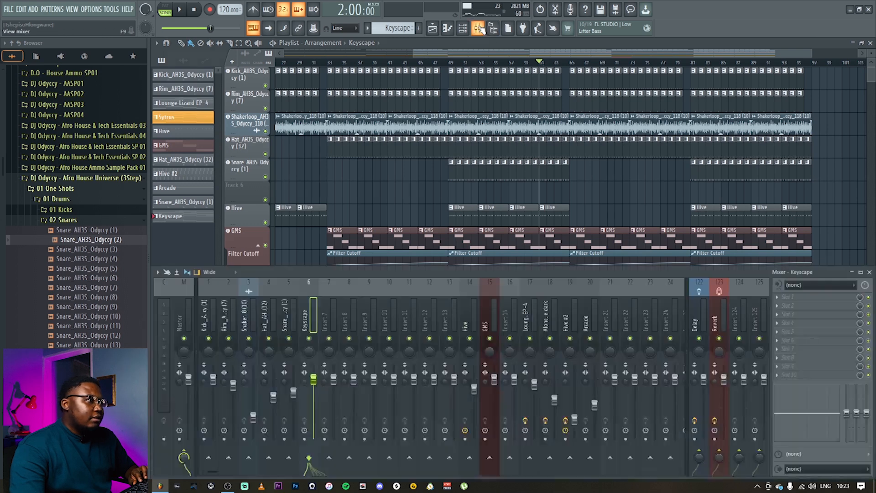
pyautogui.press('space')
pyautogui.moveTo(308, 385); pyautogui.dragTo(308, 418)
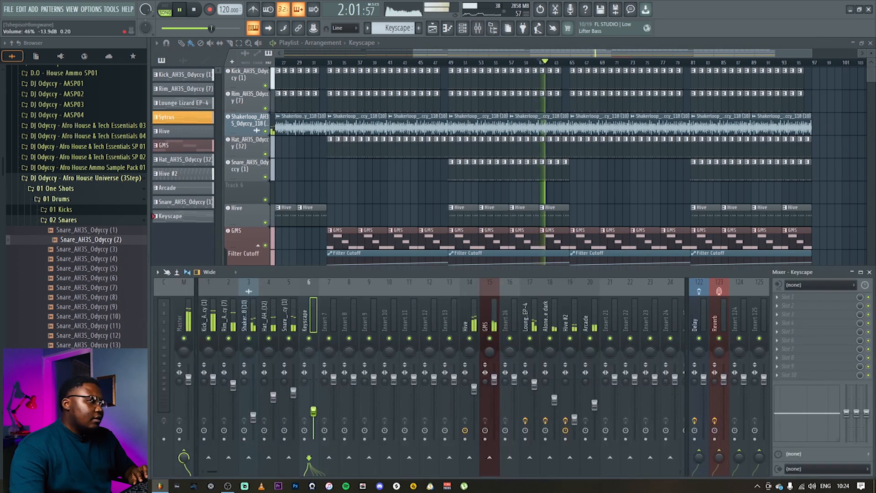
# Step: Move the Keyscape mixer track to insert 20, directly after Arcade, and close the mixer
pyautogui.hotkey('alt', 'Right')
pyautogui.hotkey('alt', 'Right')
pyautogui.hotkey('alt', 'Right')
pyautogui.hotkey('alt', 'Right')
pyautogui.hotkey('alt', 'Right')
pyautogui.hotkey('alt', 'Right')
pyautogui.hotkey('alt', 'Right')
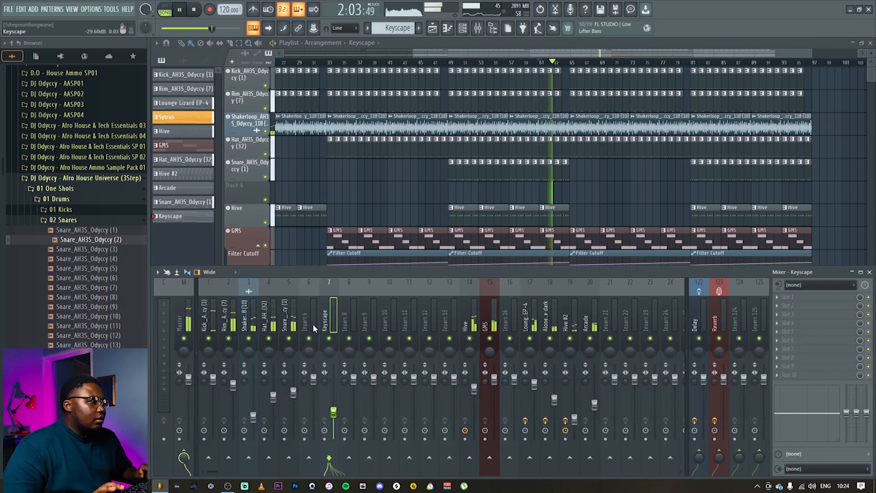
pyautogui.hotkey('alt', 'Right')
pyautogui.hotkey('alt', 'Right')
pyautogui.hotkey('alt', 'Right')
pyautogui.hotkey('alt', 'Right')
pyautogui.hotkey('alt', 'Right')
pyautogui.hotkey('alt', 'Right')
pyautogui.hotkey('alt', 'Right')
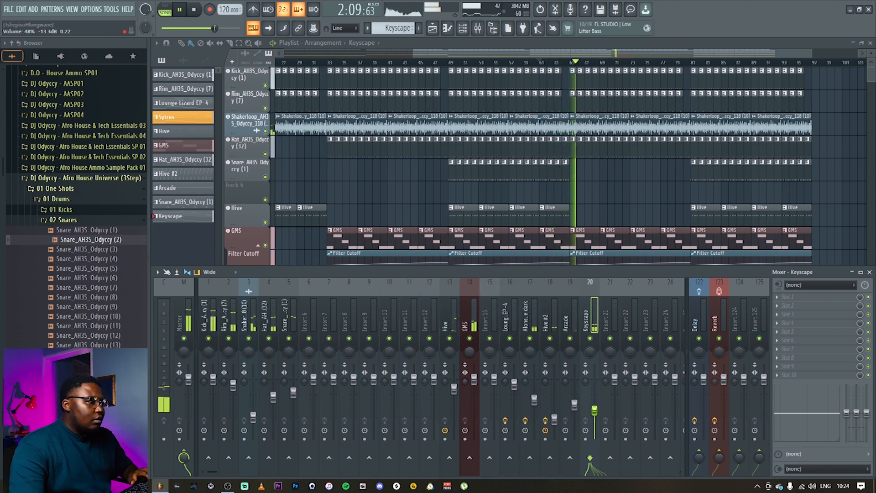
pyautogui.press('F9')
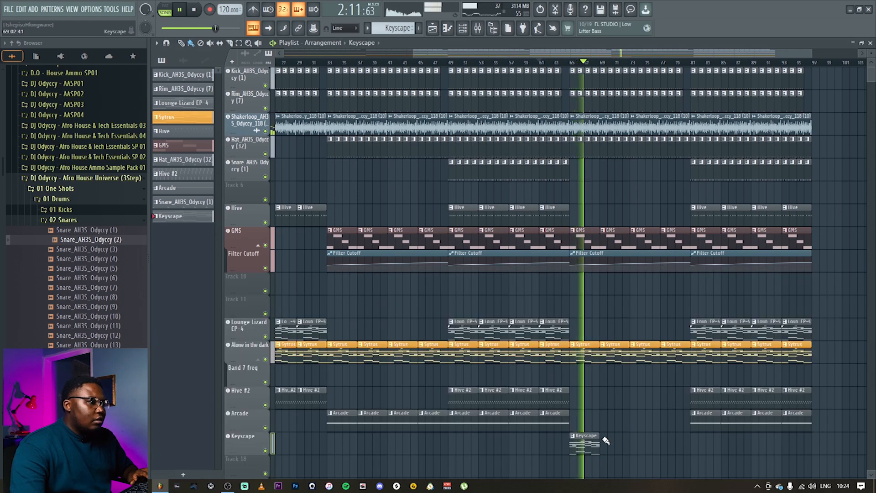
# Step: Repeat the Keyscape clip up to bar 97, listen to the section, and stop playback
pyautogui.moveTo(603, 442); pyautogui.dragTo(783, 443)
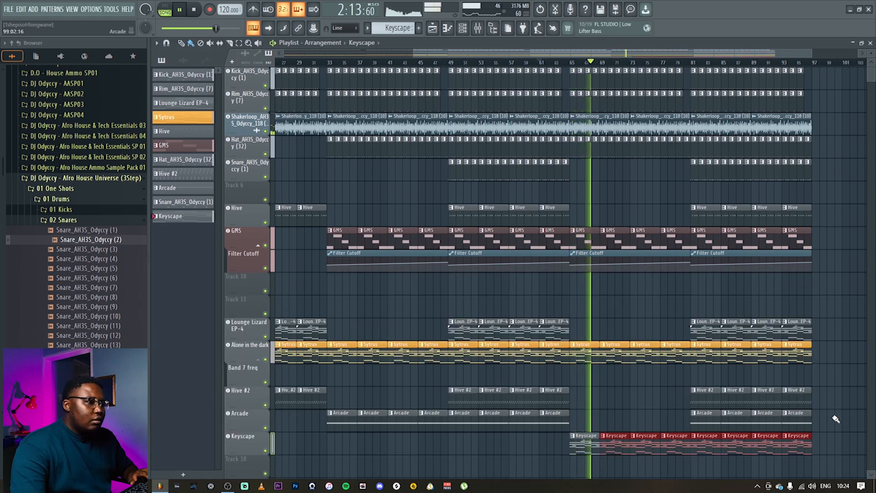
pyautogui.keyDown('ctrl'); pyautogui.click(845, 348); pyautogui.keyUp('ctrl')
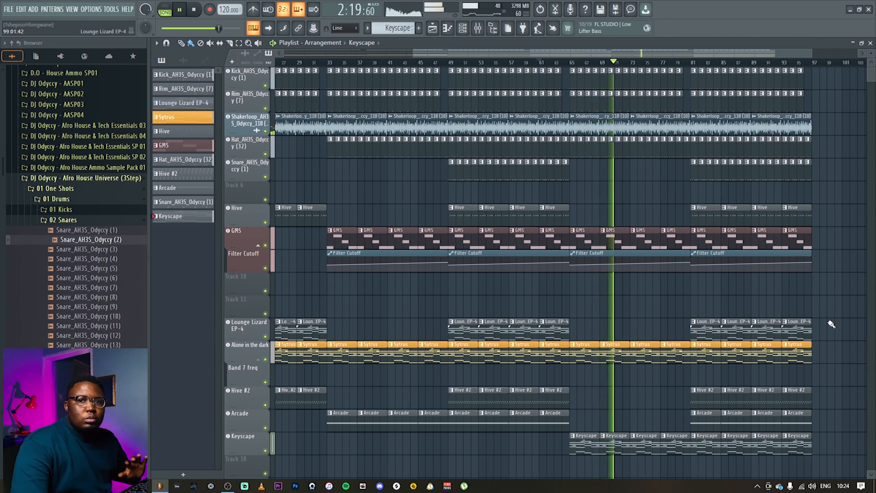
pyautogui.press('space')
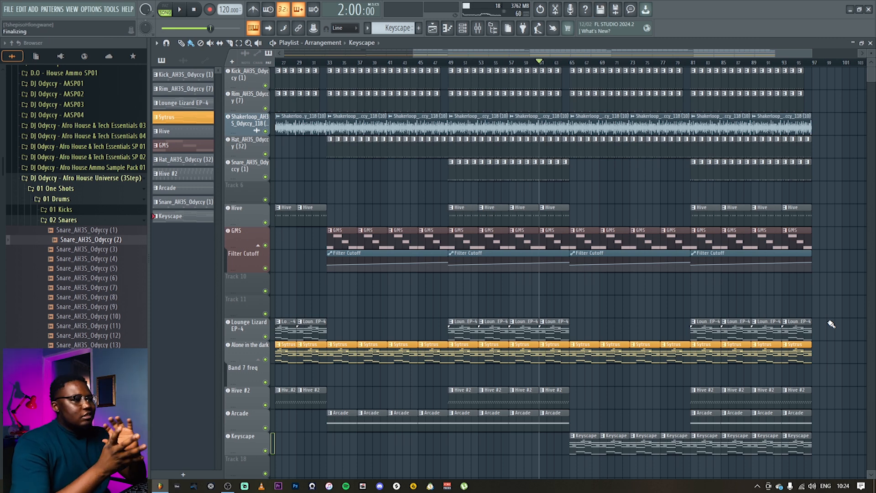
# Step: Duplicate all clips between bars 65 and 97 so the copied section starts at bar 97, and deselect them
pyautogui.moveTo(831, 476); pyautogui.dragTo(572, 2)
pyautogui.hotkey('ctrl', 'b')
pyautogui.hotkey('ctrl', 'd')
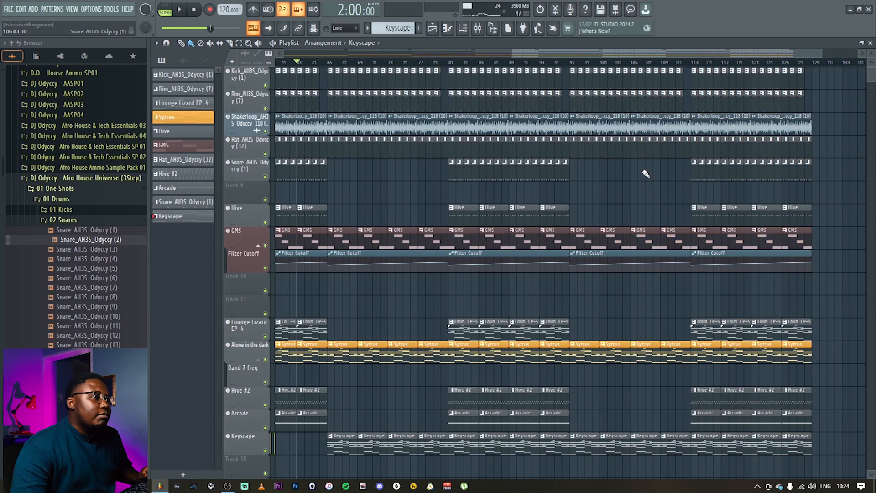
# Step: Delete the kick, rim and hat clips between bars 97 and 113 and the shaker loop clip between bars 97 and 105
pyautogui.moveTo(627, 179); pyautogui.dragTo(576, 75)
pyautogui.press('Delete')
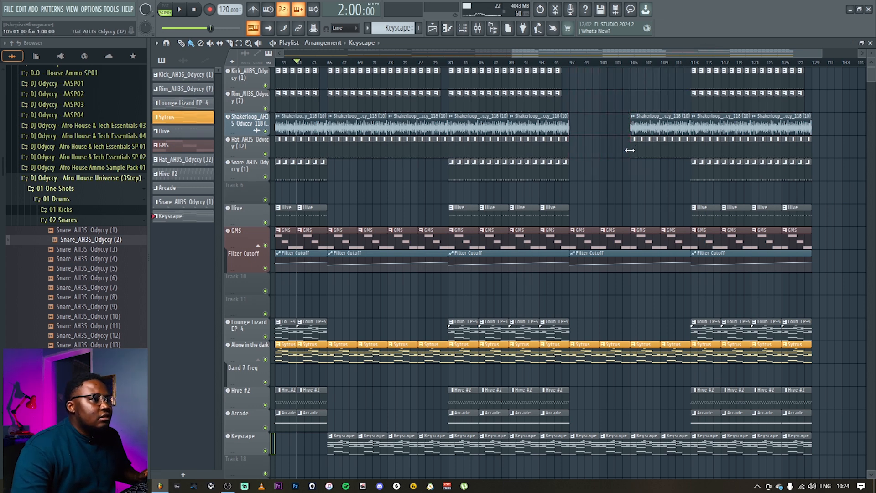
pyautogui.moveTo(631, 151); pyautogui.dragTo(688, 154)
pyautogui.press('Delete')
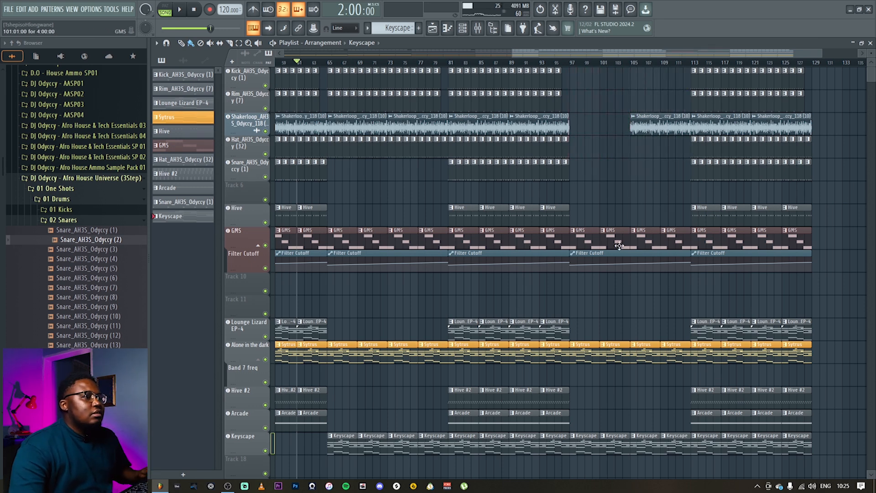
# Step: Delete the four GMS clips and the Filter Cutoff automation clip between bars 97 and 113
pyautogui.rightClick(585, 230)
pyautogui.rightClick(614, 234)
pyautogui.rightClick(643, 237)
pyautogui.rightClick(662, 241)
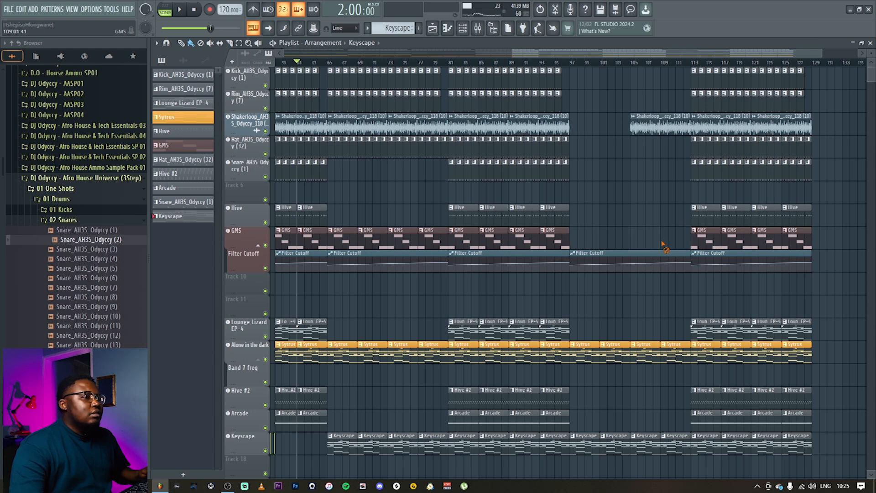
pyautogui.rightClick(659, 250)
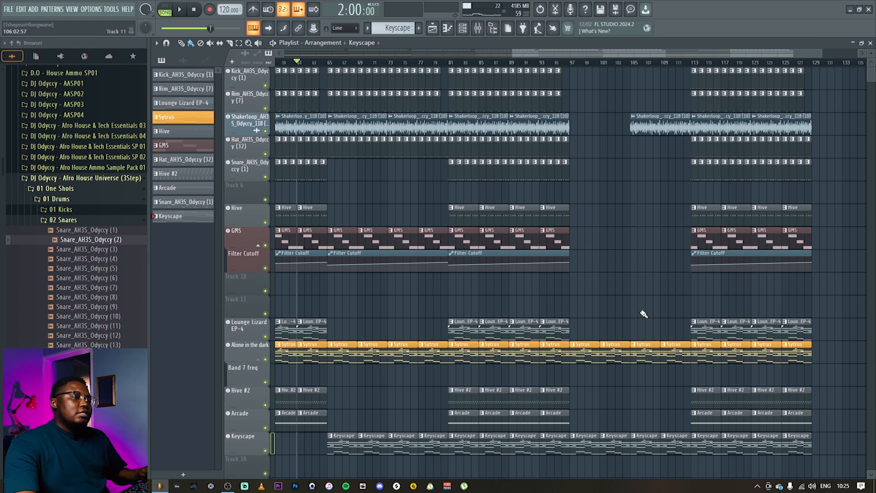
# Step: Place a copy of the Band 7 freq automation clip at bar 97 on its own track
pyautogui.scroll(-3, 617, 353)
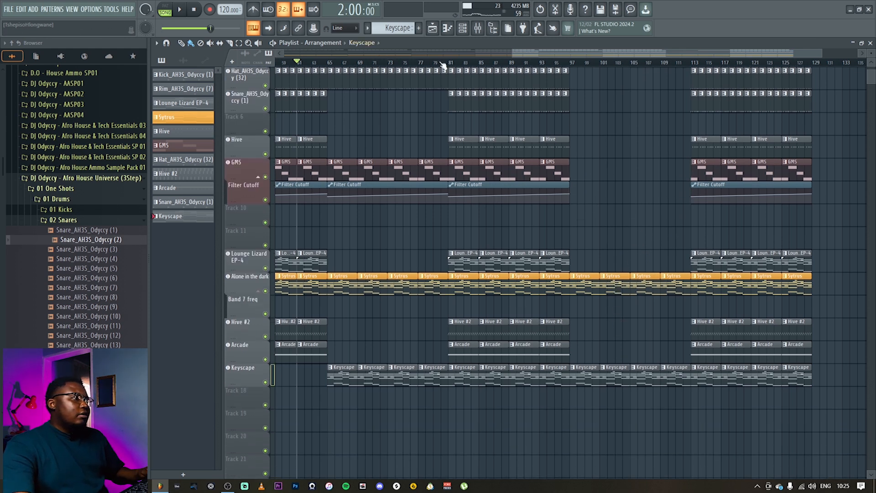
pyautogui.moveTo(513, 54); pyautogui.dragTo(284, 54)
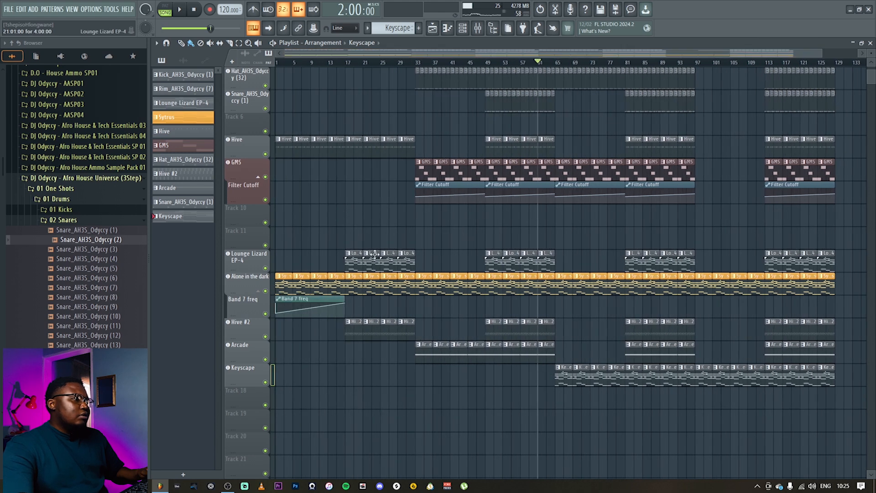
pyautogui.click(298, 298)
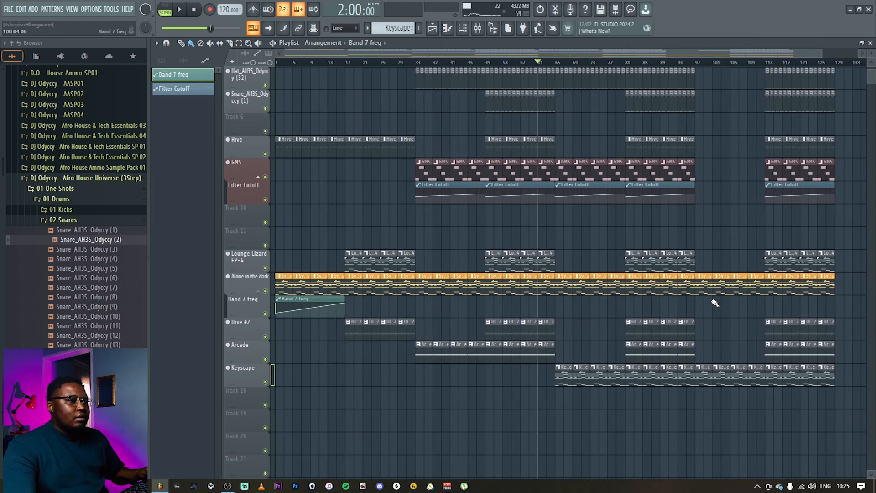
pyautogui.click(697, 307)
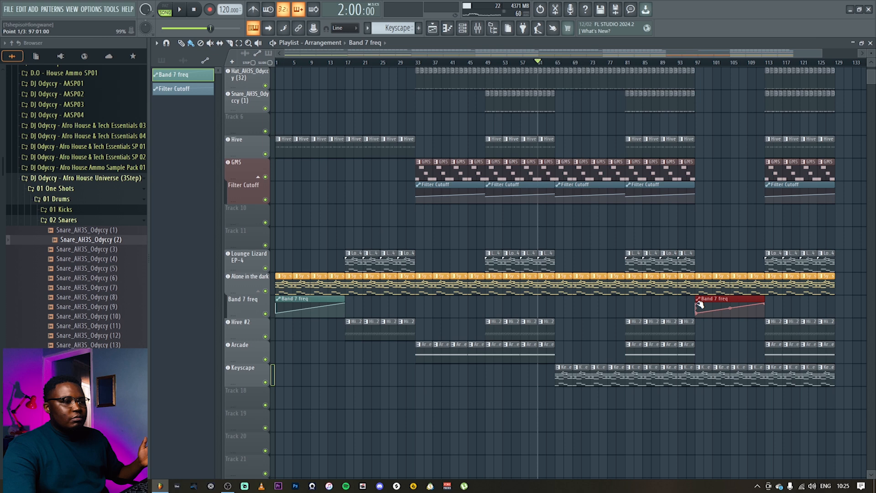
# Step: Delete the two Keyscape clips between bars 97 and 105 and clear the clip selection
pyautogui.click(690, 62)
pyautogui.rightClick(704, 374)
pyautogui.rightClick(721, 374)
pyautogui.keyDown('ctrl'); pyautogui.click(725, 205); pyautogui.keyUp('ctrl')
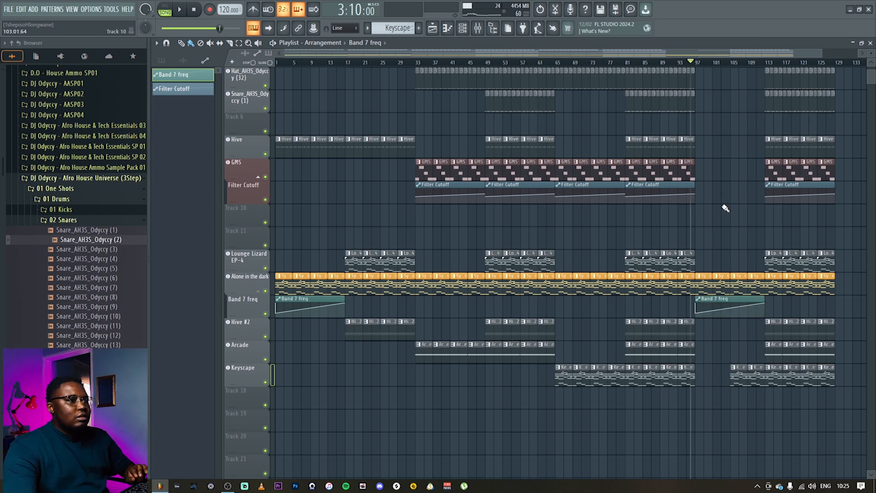
# Step: Play the transition into the breakdown at bar 97 and look over the full track arrangement
pyautogui.press('space')
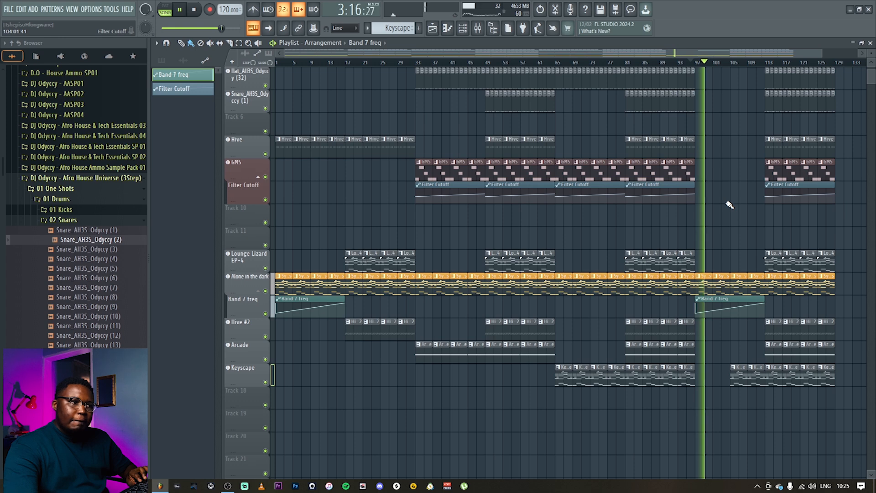
pyautogui.press('space')
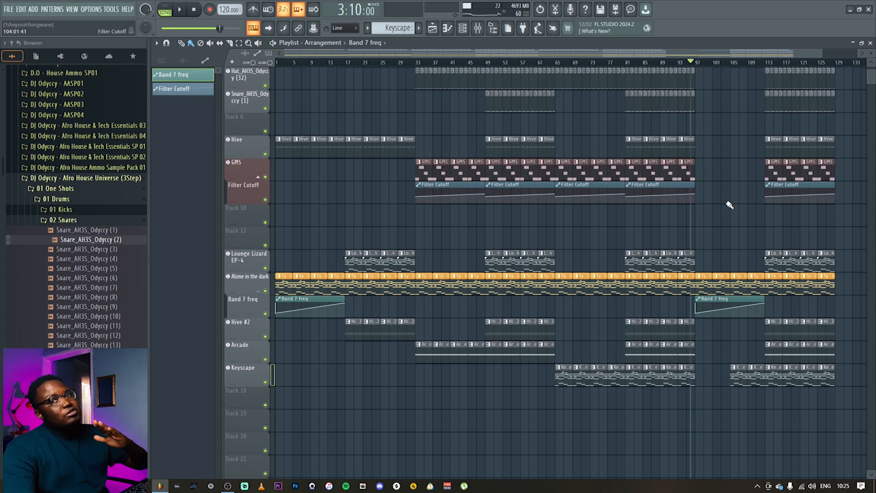
pyautogui.scroll(3, 735, 197)
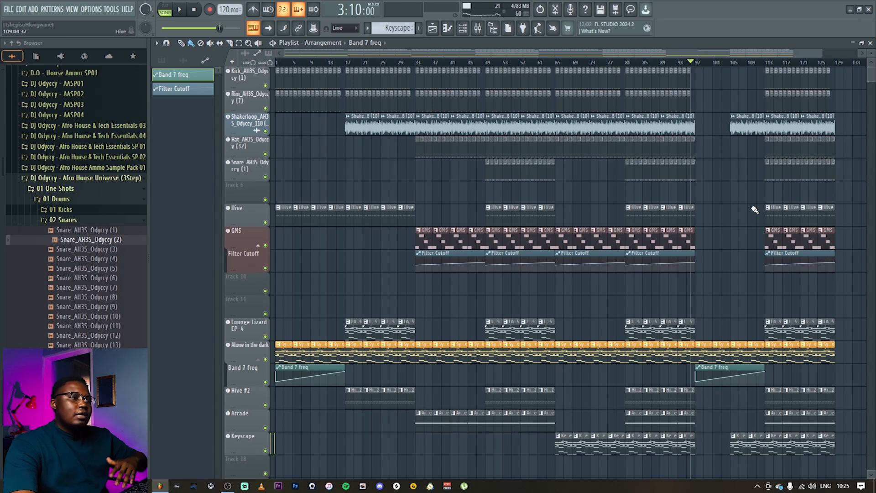
pyautogui.scroll(-6, 707, 273)
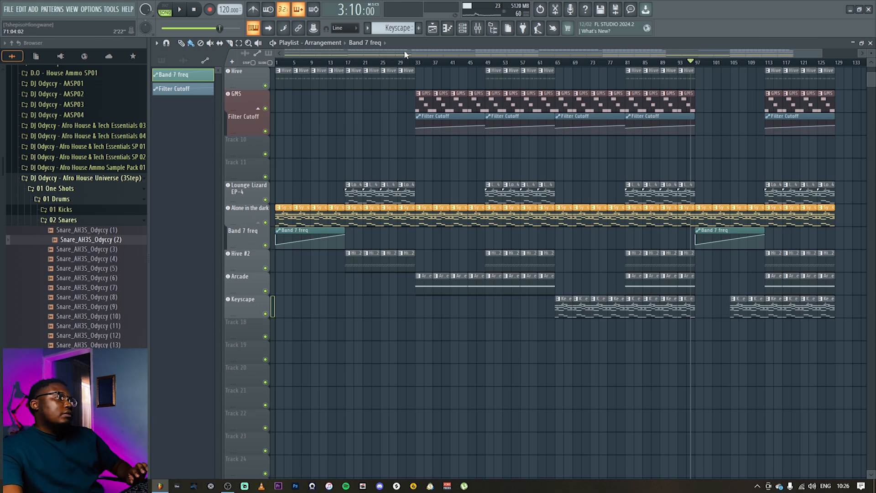
# Step: Play the song from the start, setting the rim mixer track's volume to 64% and its Reverb send to 24%
pyautogui.click(281, 63)
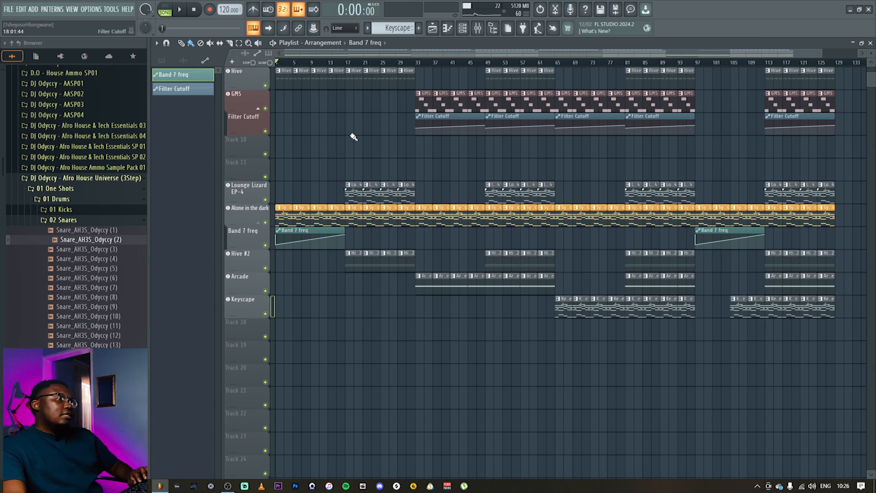
pyautogui.press('space')
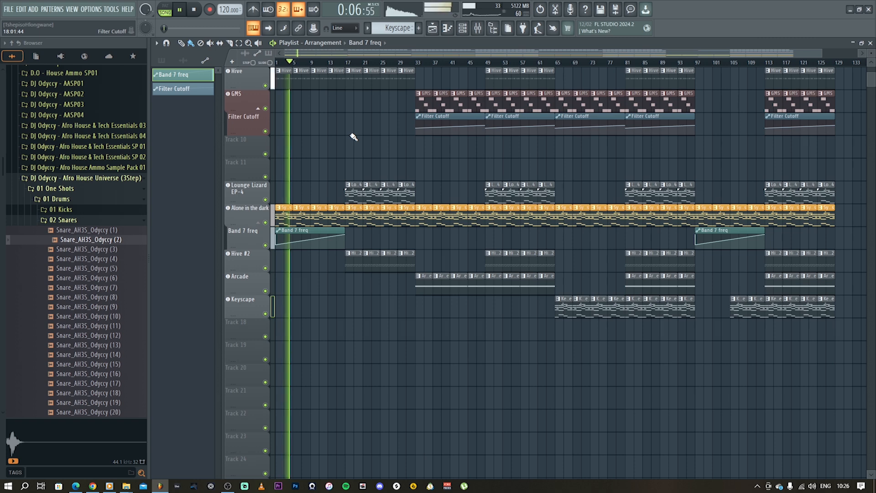
pyautogui.scroll(6, 382, 148)
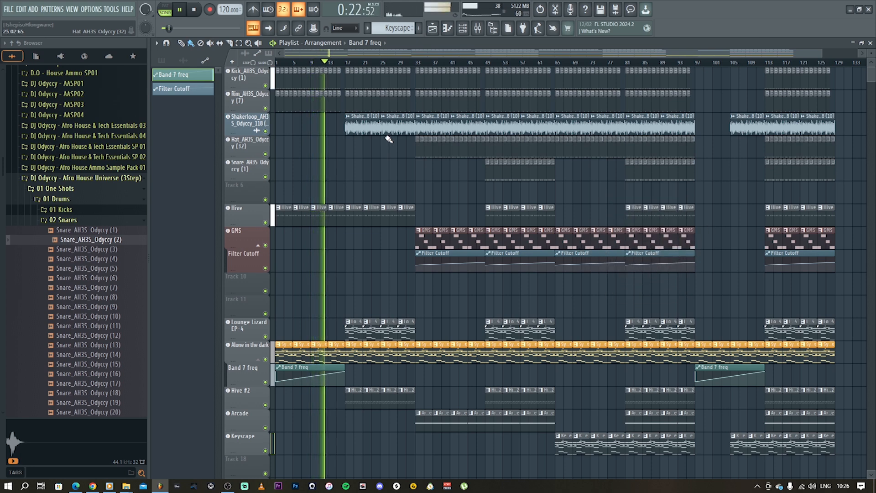
pyautogui.press('F9')
pyautogui.moveTo(234, 383); pyautogui.dragTo(233, 401)
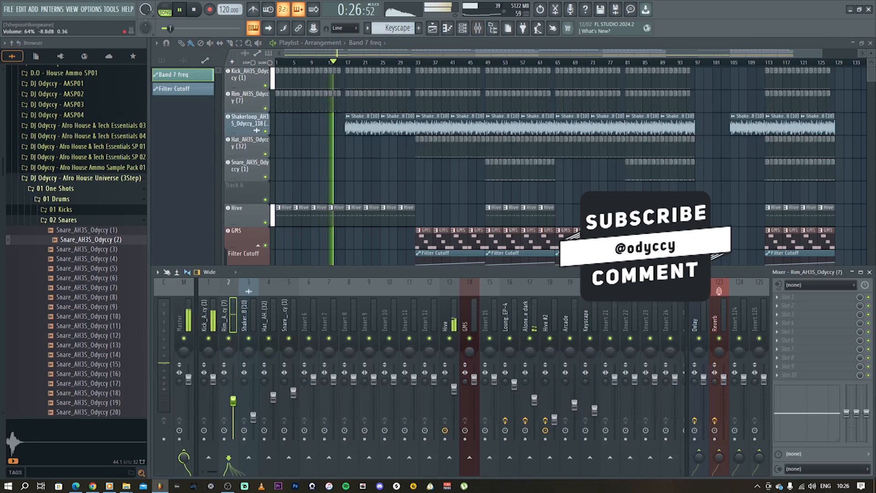
pyautogui.moveTo(719, 457); pyautogui.dragTo(720, 449)
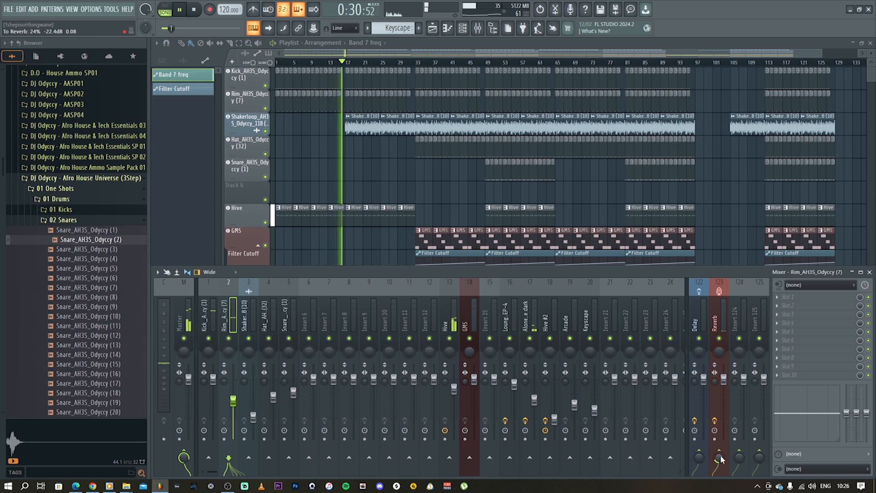
pyautogui.press('F9')
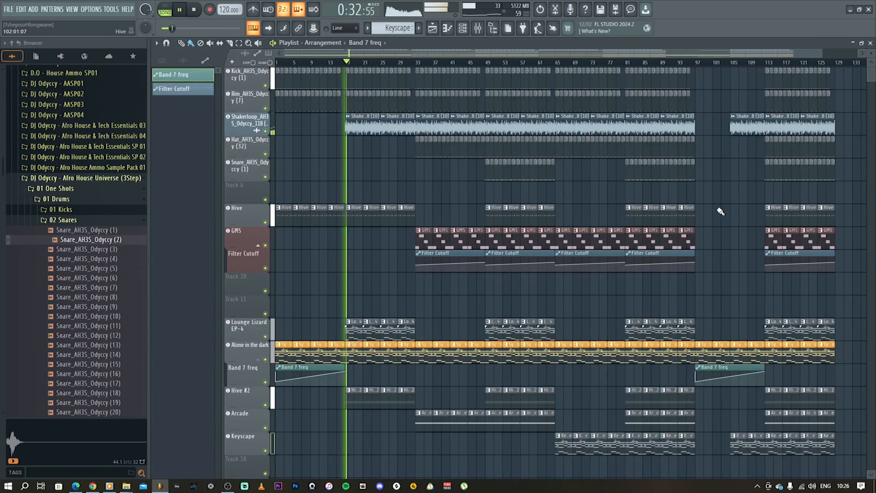
# Step: Set the mixer volumes of Hive #2 to 30% and Lounge Lizard EP-4 to 91%, and save the project
pyautogui.click(479, 31)
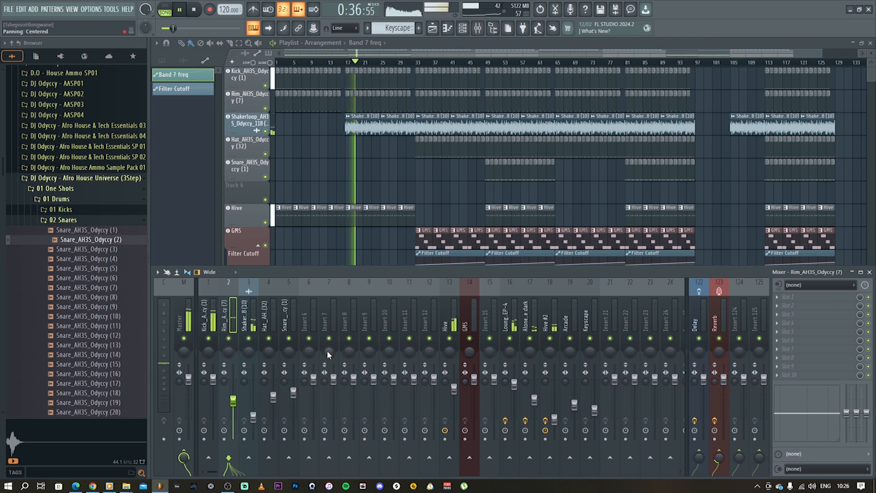
pyautogui.click(254, 422)
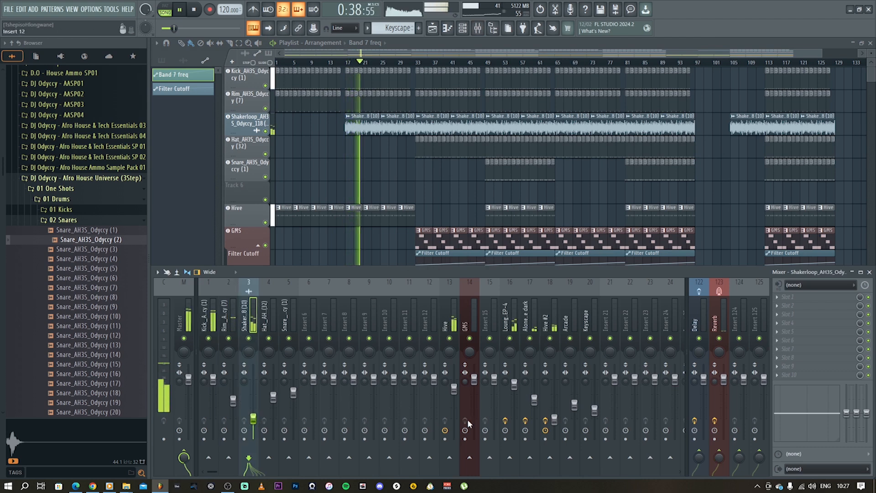
pyautogui.click(555, 420)
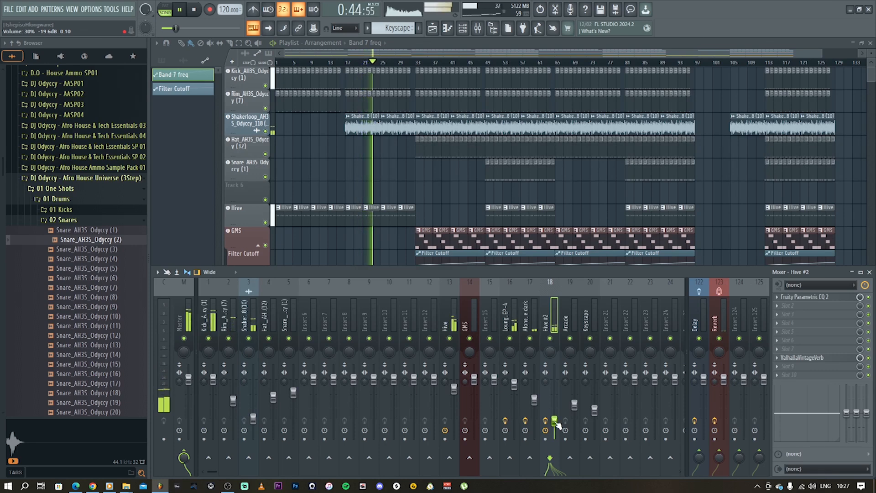
pyautogui.click(515, 383)
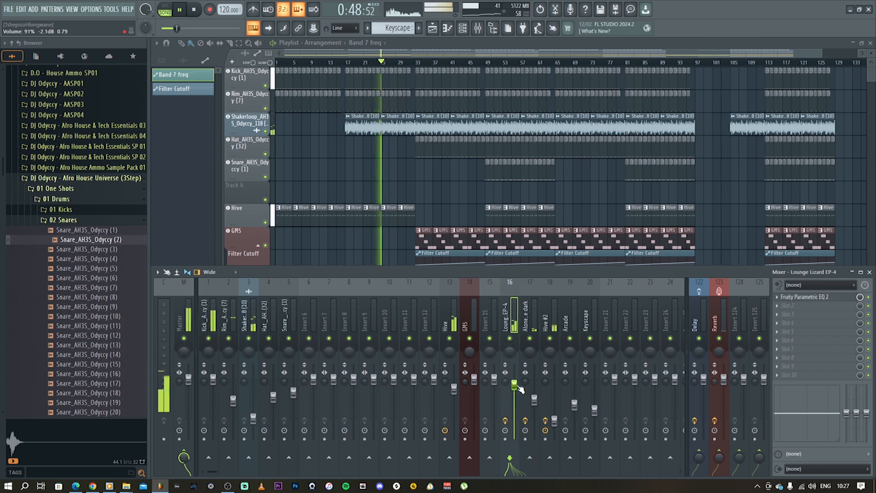
pyautogui.press('F9')
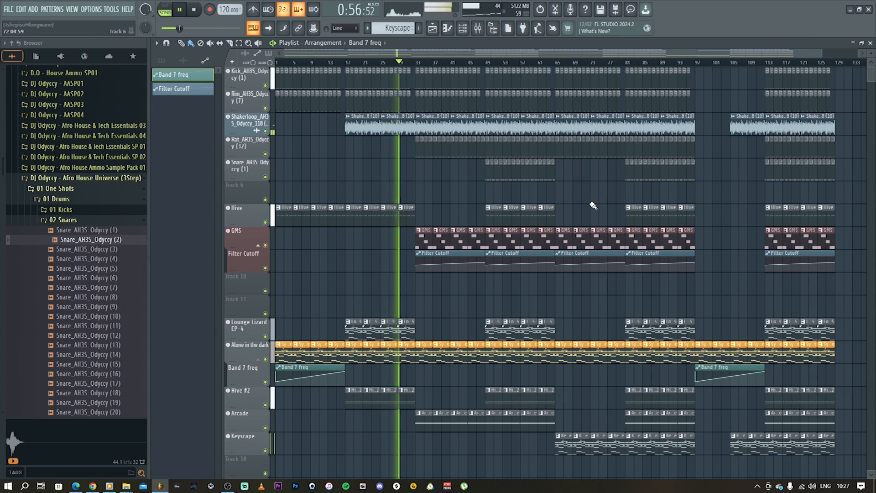
pyautogui.hotkey('ctrl', 's')
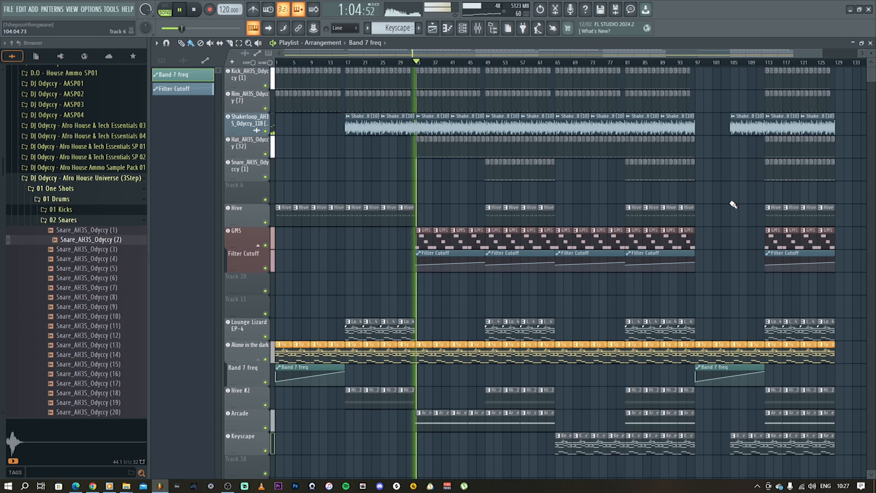
# Step: Set the hat mixer track's volume to 50% and the snare's to 68% while the song plays
pyautogui.press('F9')
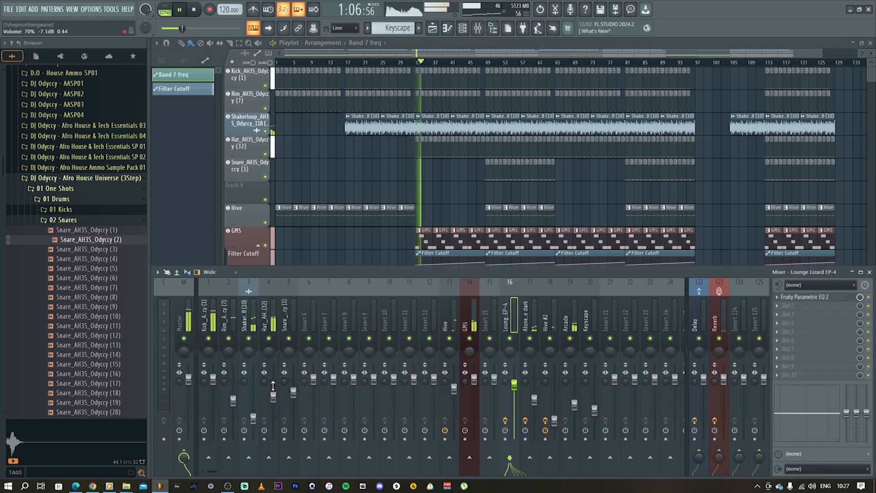
pyautogui.moveTo(274, 396); pyautogui.dragTo(274, 405)
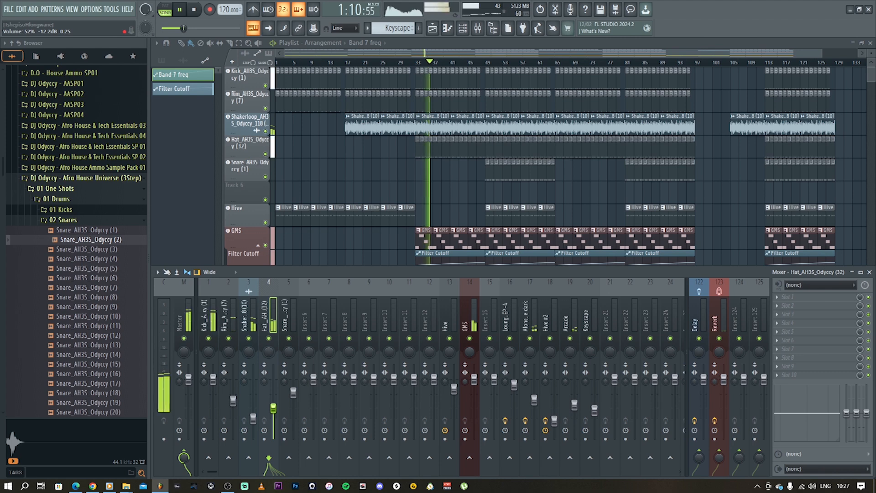
pyautogui.moveTo(293, 393); pyautogui.dragTo(293, 397)
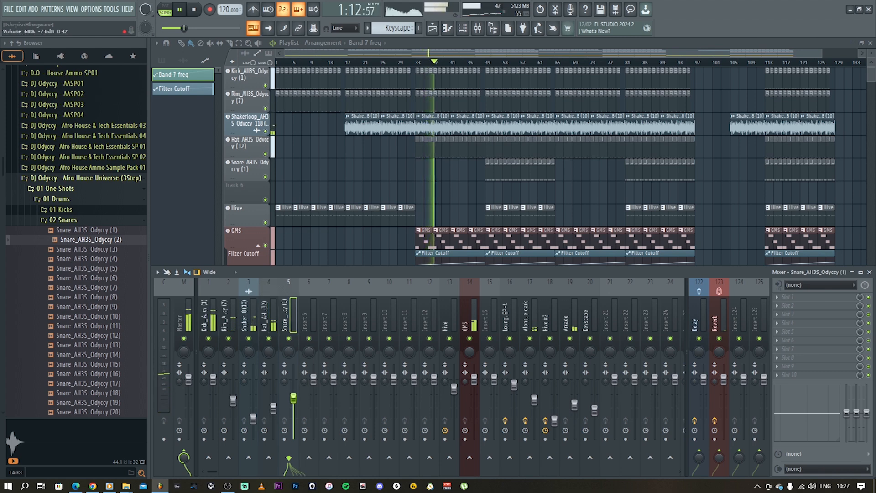
pyautogui.moveTo(273, 406); pyautogui.dragTo(273, 410)
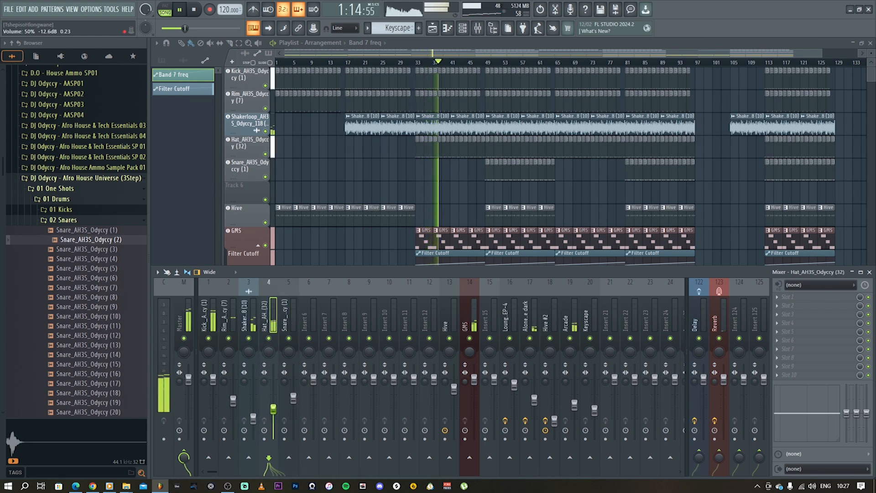
pyautogui.press('F9')
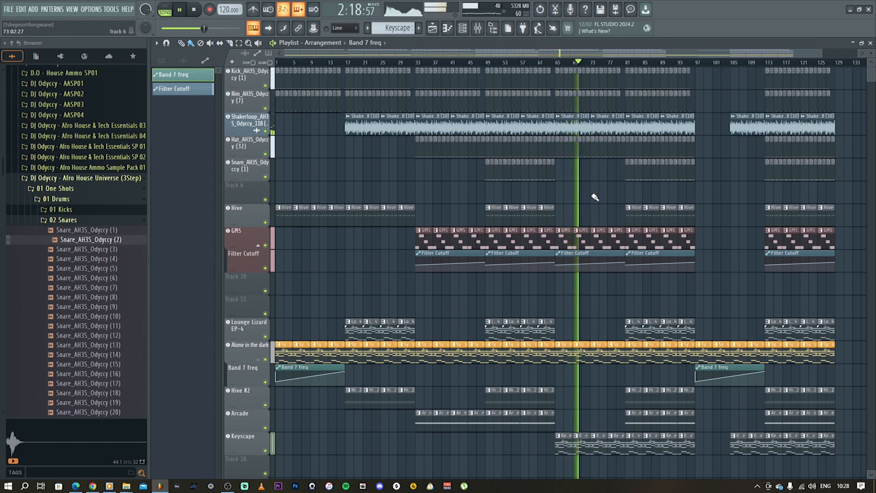
# Step: Collapse the 02 Snares folder in the Afro House Universe (3Step) sample pack and browse up the folder list
pyautogui.click(73, 220)
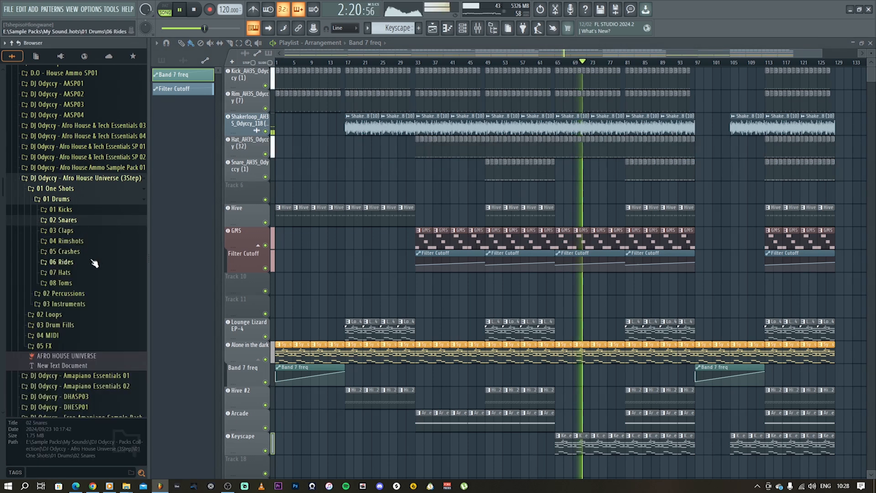
pyautogui.scroll(4, 108, 264)
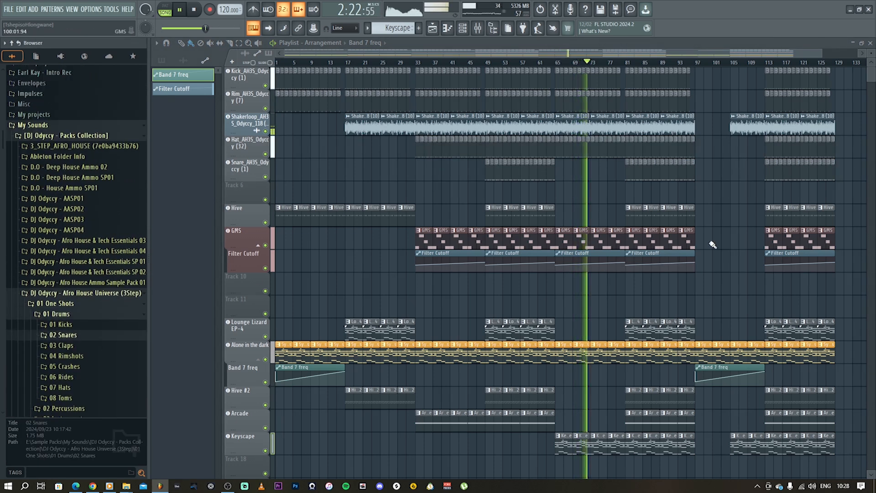